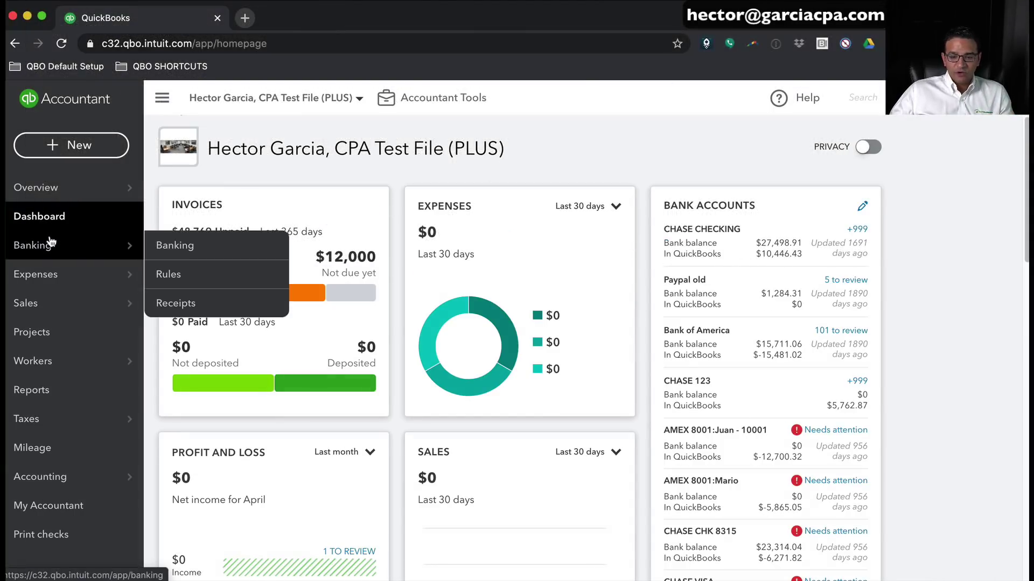
- Open the bank feed and expand the $52,000.00 PPP deposit awaiting review in BOA CHECKING 1122
{"action": "left_click", "coordinate": [50, 246]}
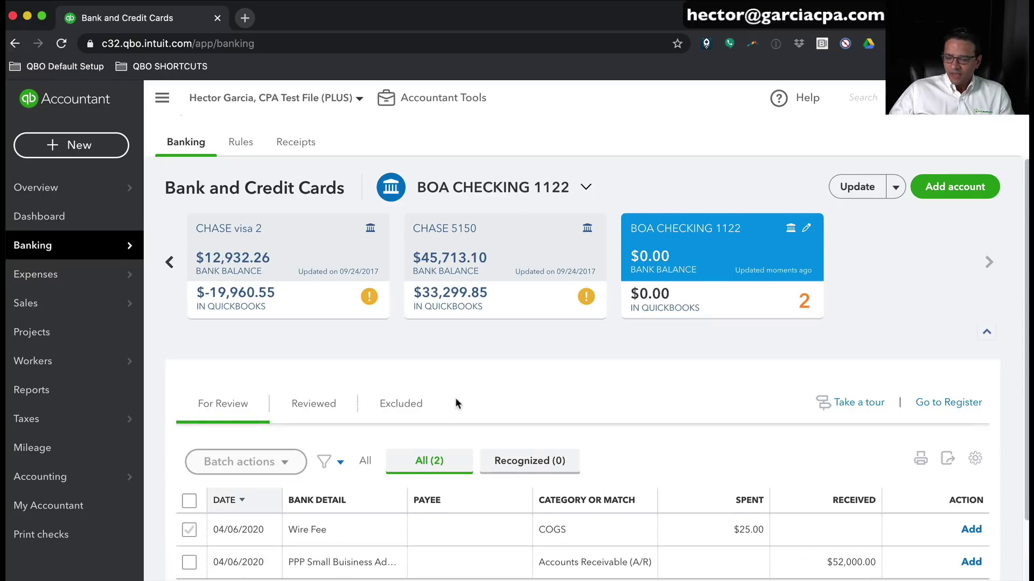
{"action": "scroll", "coordinate": [454, 398], "scroll_direction": "down", "scroll_amount": 2}
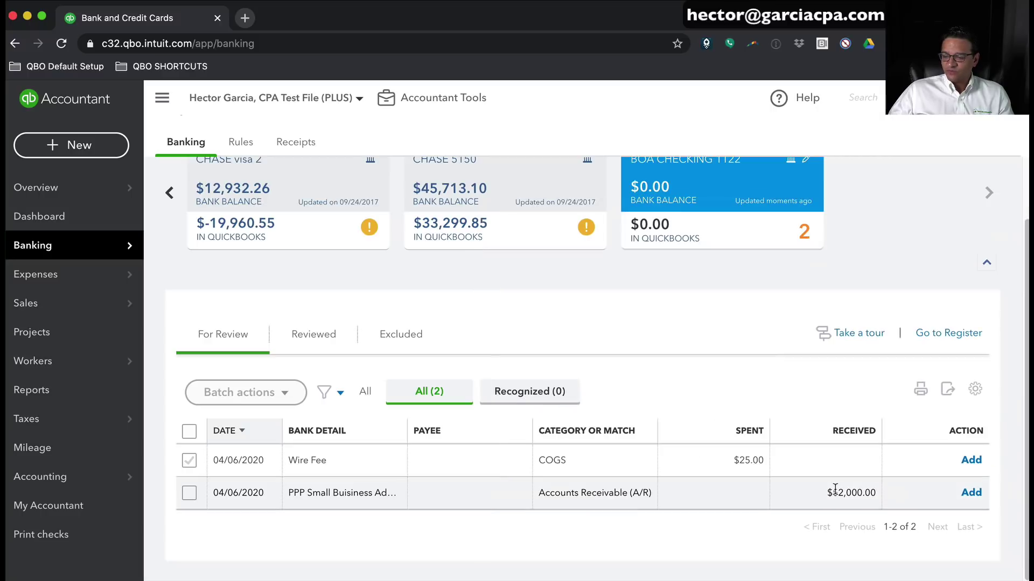
{"action": "left_click", "coordinate": [346, 496]}
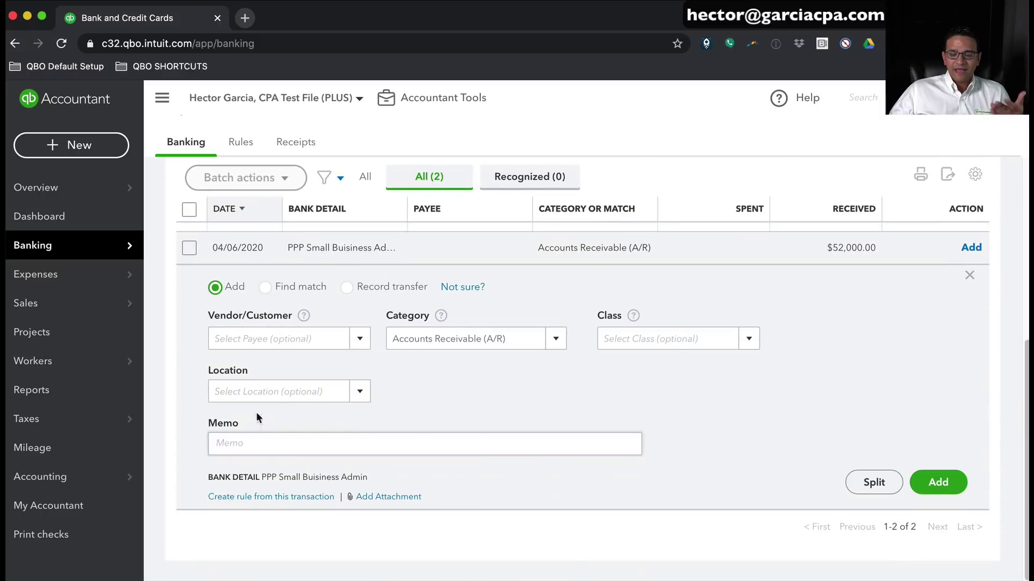
- Create a new vendor named BOA PP LOAN as the payee of the PPP deposit
{"action": "left_click", "coordinate": [256, 341]}
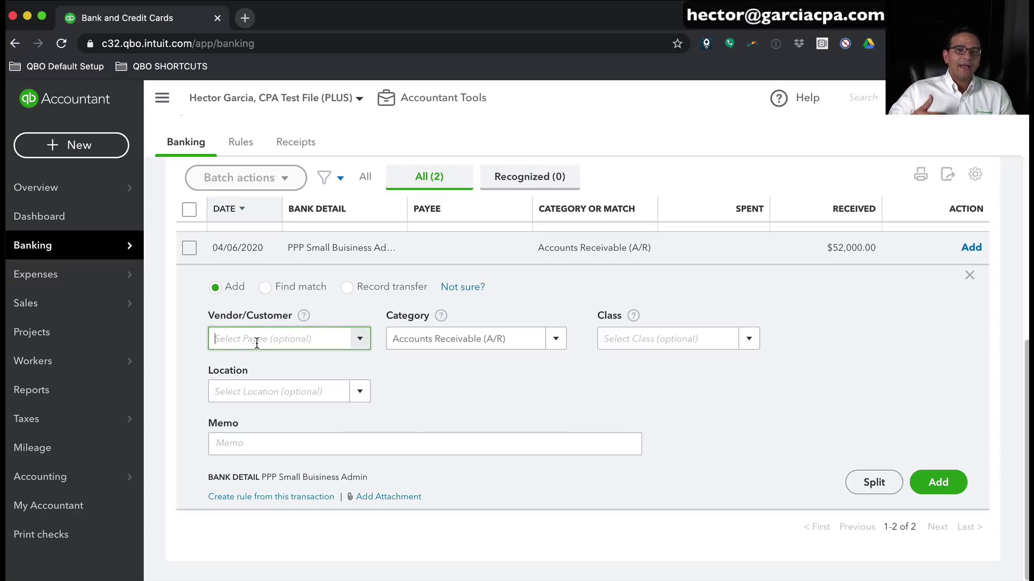
{"action": "type", "text": "B"}
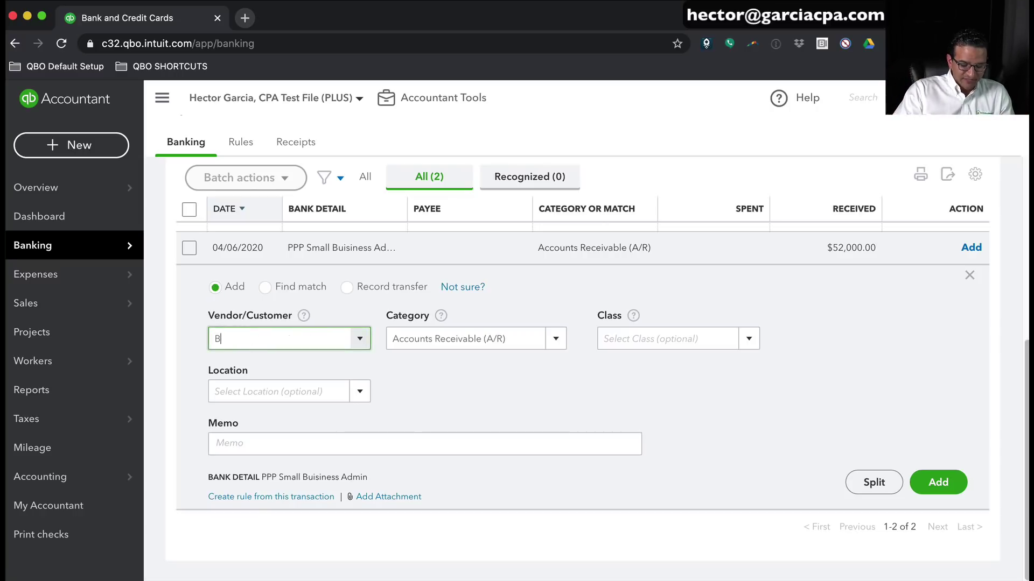
{"action": "type", "text": "OA PP LOAN"}
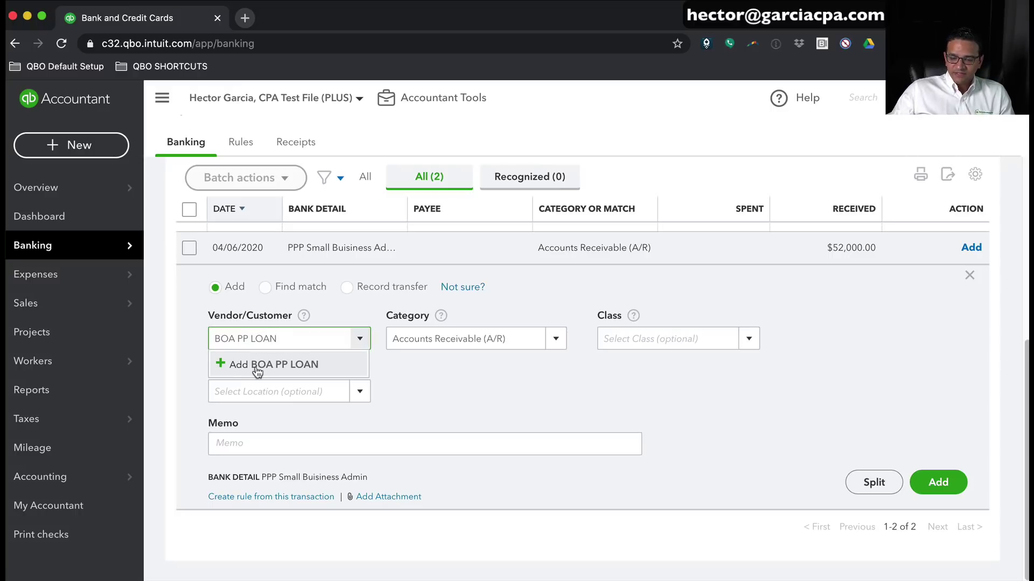
{"action": "left_click", "coordinate": [258, 365]}
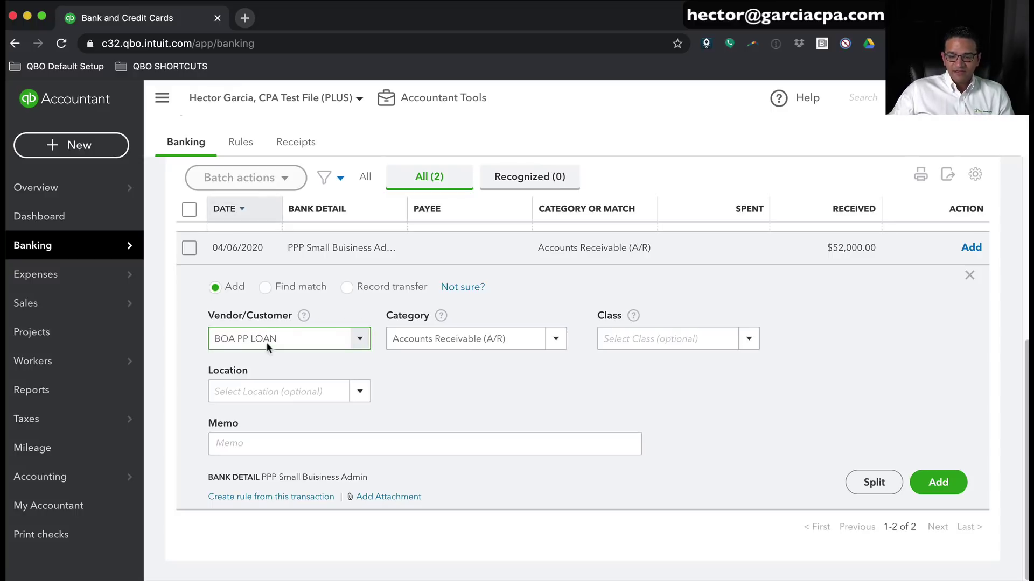
{"action": "left_click", "coordinate": [277, 199]}
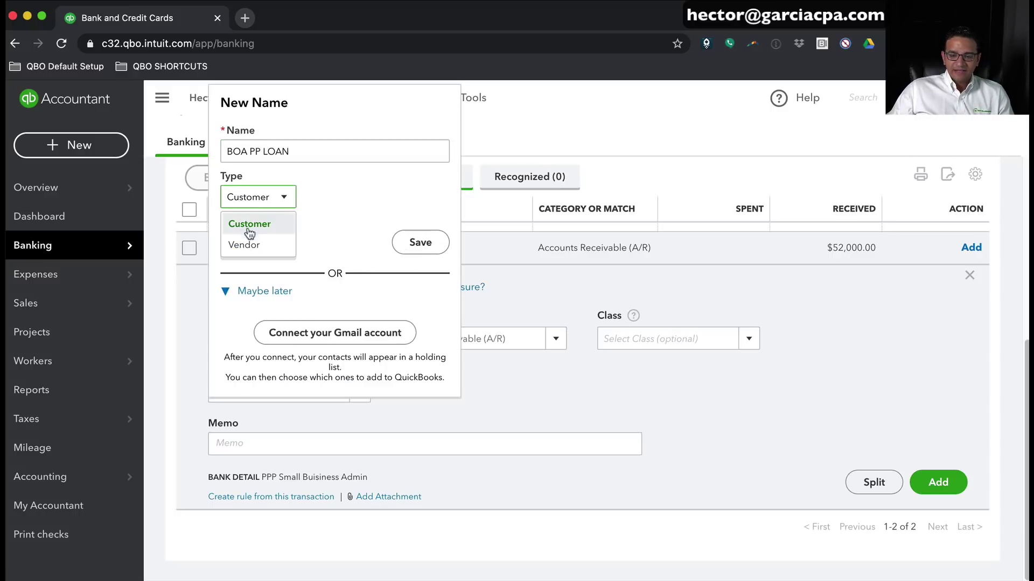
{"action": "left_click", "coordinate": [258, 243]}
{"action": "left_click", "coordinate": [421, 243]}
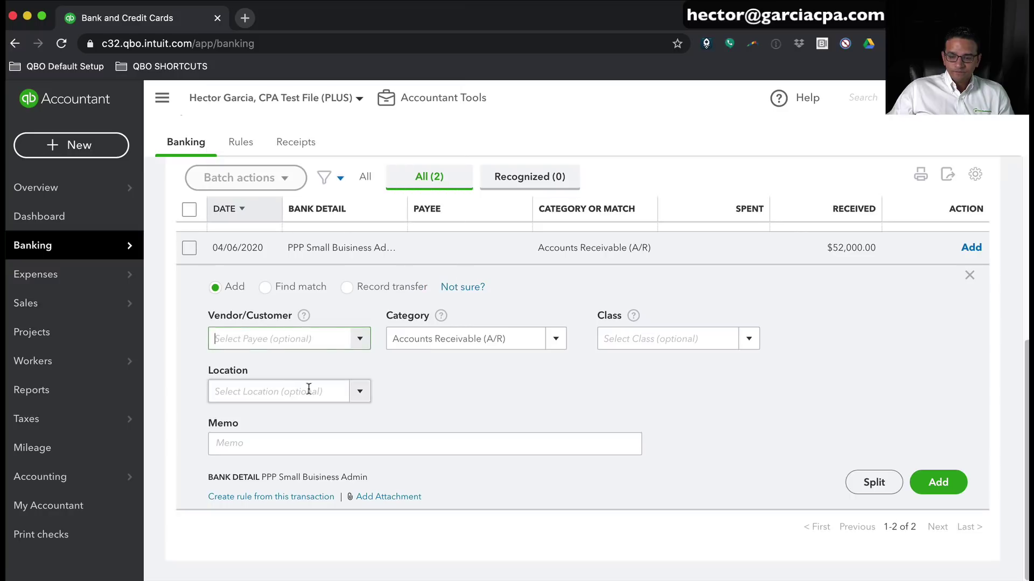
- Create a BOA PPP LOAN account of type Long Term Liabilities, detail type Notes Payable, as the deposit's category
{"action": "left_click", "coordinate": [535, 341]}
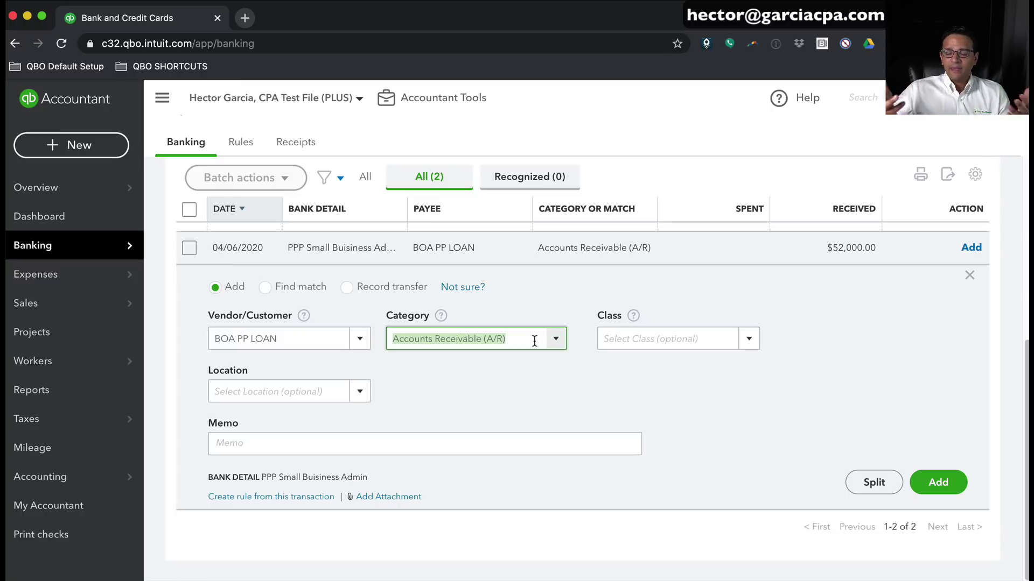
{"action": "type", "text": "BOA PPP LOAN"}
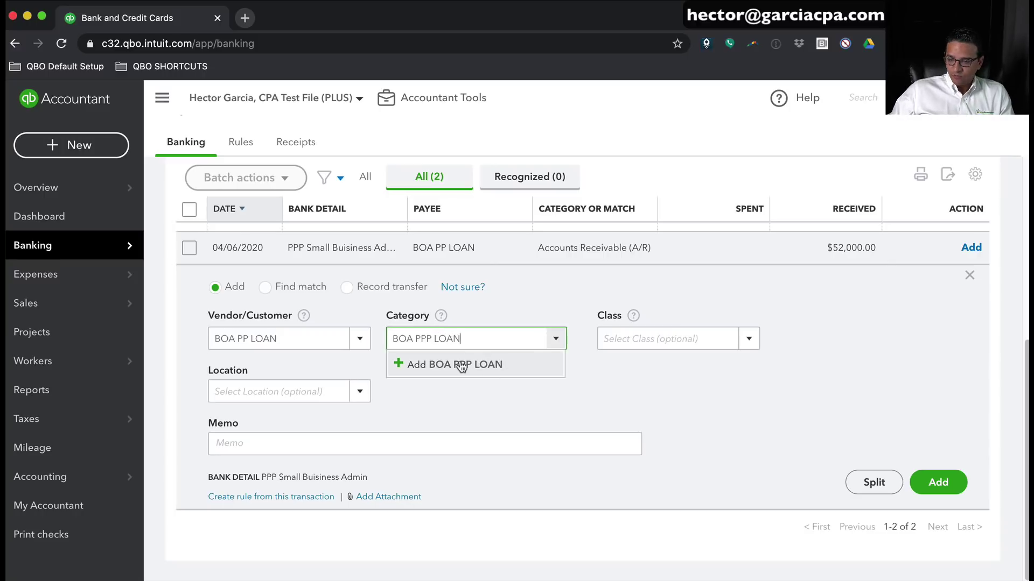
{"action": "left_click", "coordinate": [458, 364]}
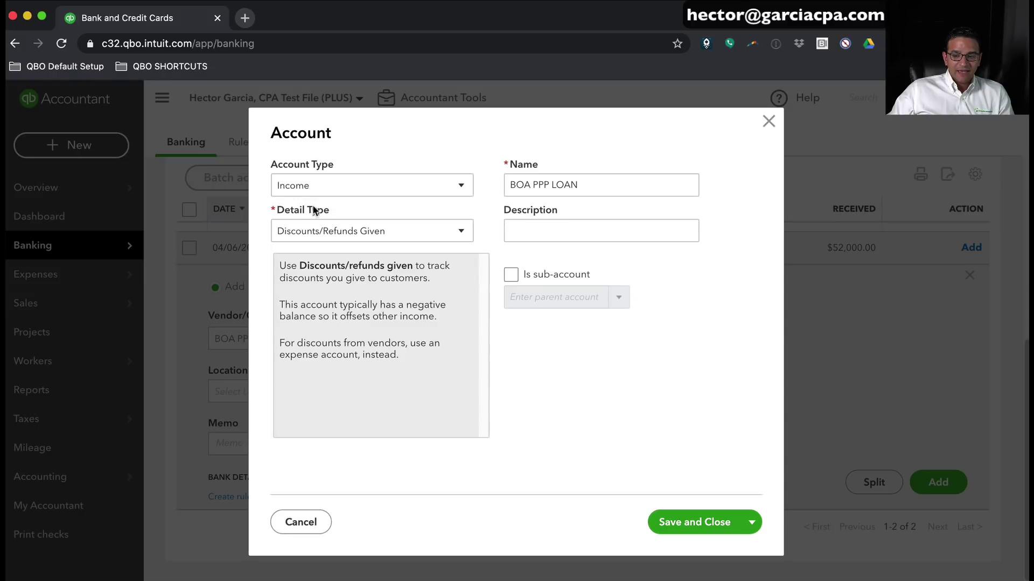
{"action": "left_click", "coordinate": [315, 192]}
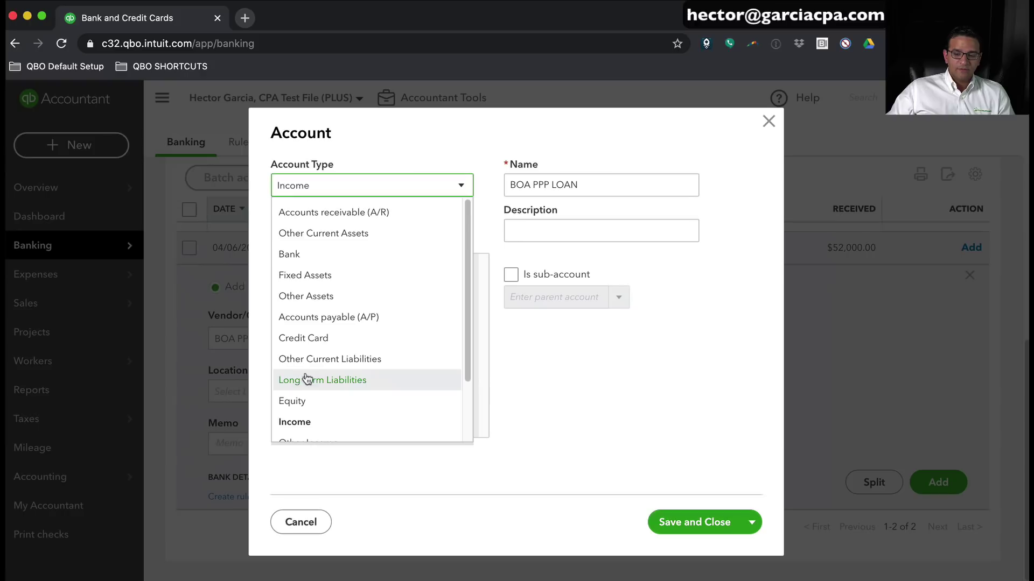
{"action": "left_click", "coordinate": [307, 380]}
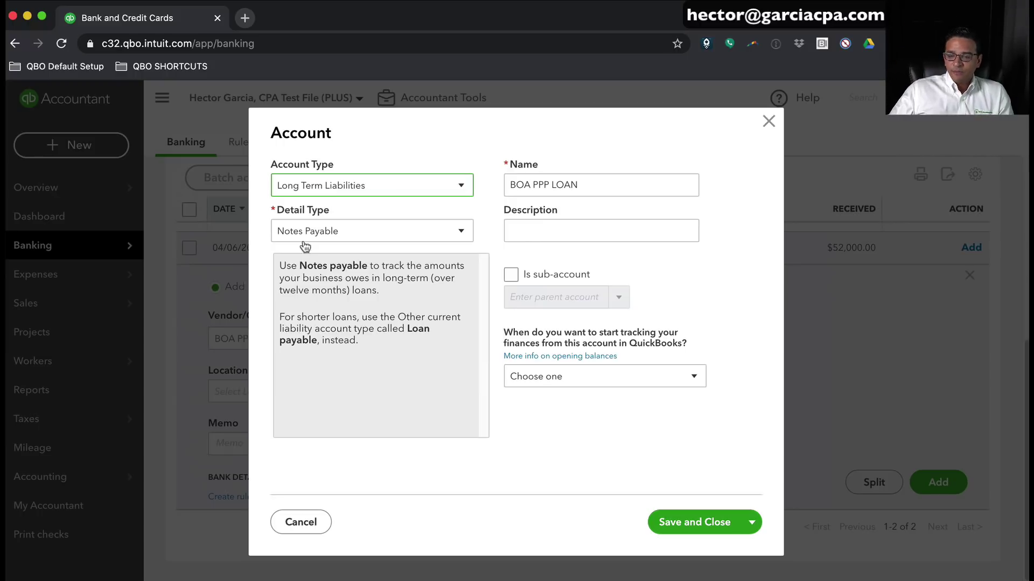
{"action": "left_click", "coordinate": [693, 522]}
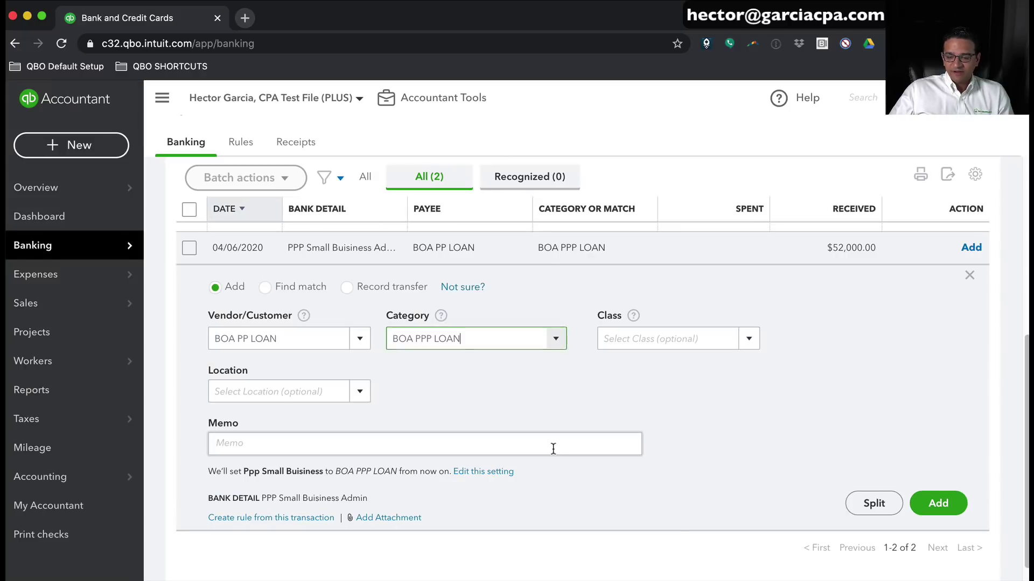
- Leave class, location and memo blank and add the categorized PPP deposit to the books
{"action": "key", "text": "Tab"}
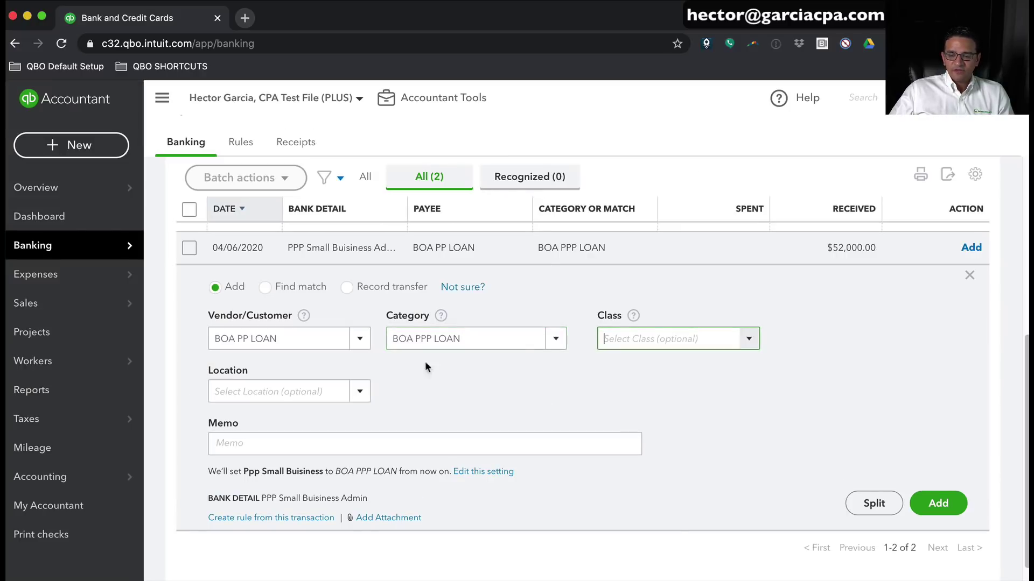
{"action": "left_click", "coordinate": [283, 393]}
{"action": "left_click", "coordinate": [248, 448]}
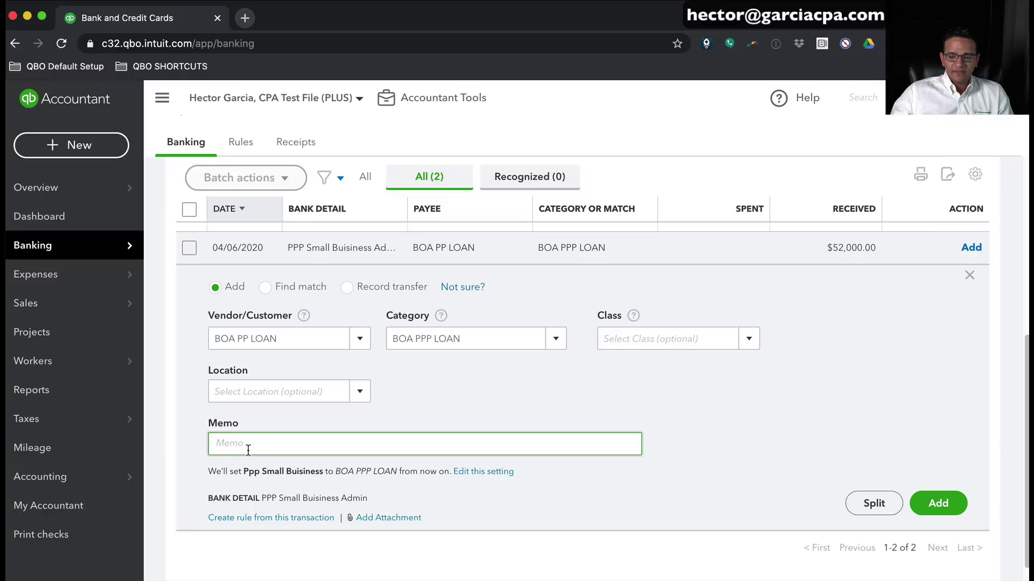
{"action": "left_click", "coordinate": [548, 345]}
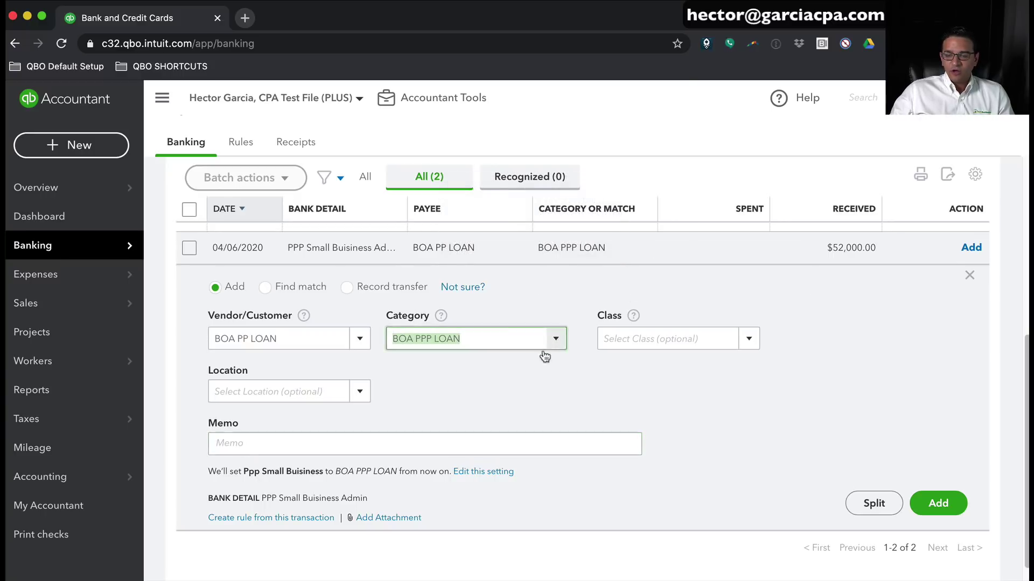
{"action": "left_click", "coordinate": [674, 412]}
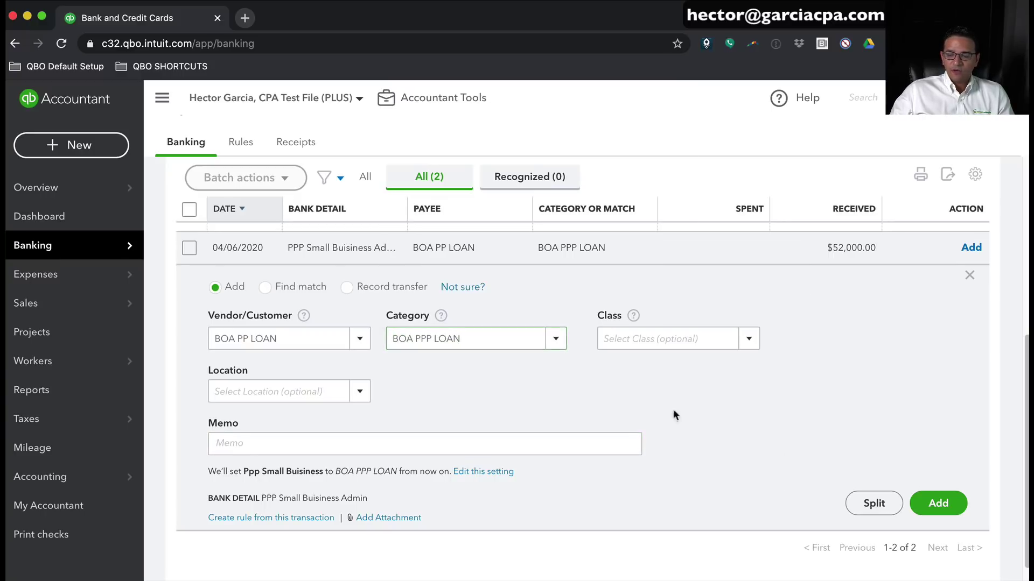
{"action": "left_click", "coordinate": [956, 509]}
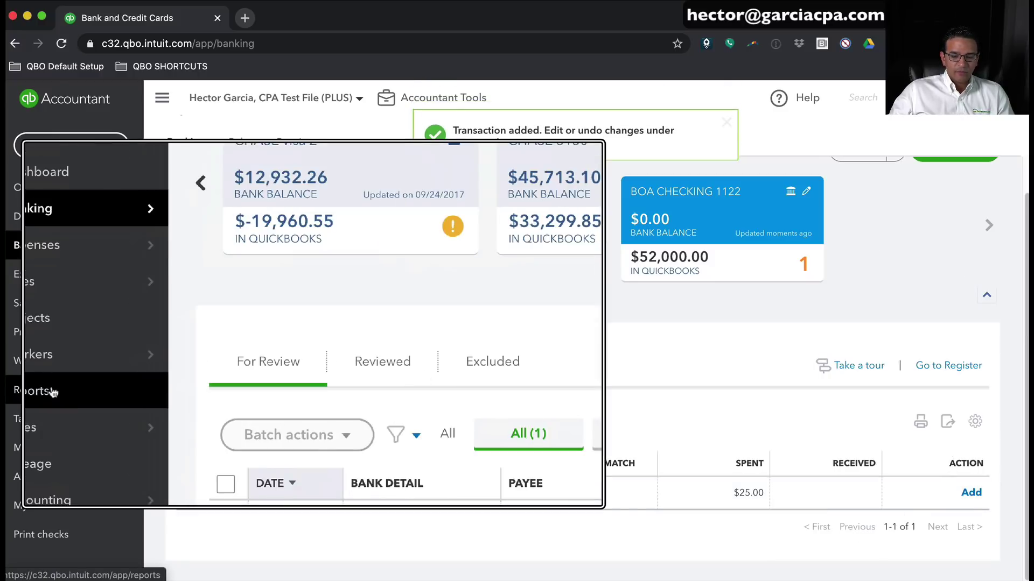
- Open the Balance Sheet report and examine its liabilities section for the loan
{"action": "left_click", "coordinate": [31, 391]}
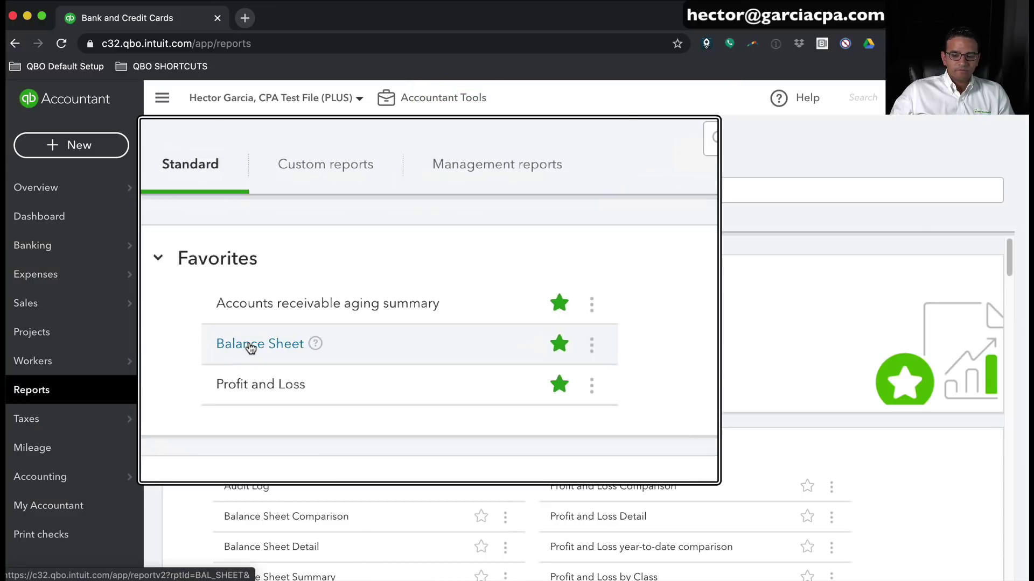
{"action": "left_click", "coordinate": [250, 344]}
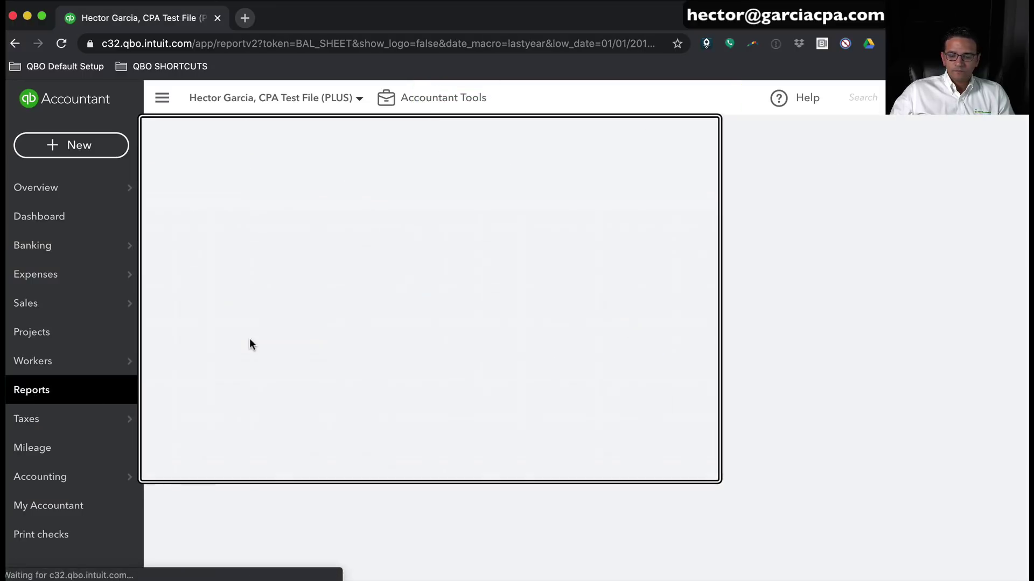
{"action": "scroll", "coordinate": [797, 442], "scroll_direction": "down", "scroll_amount": 7}
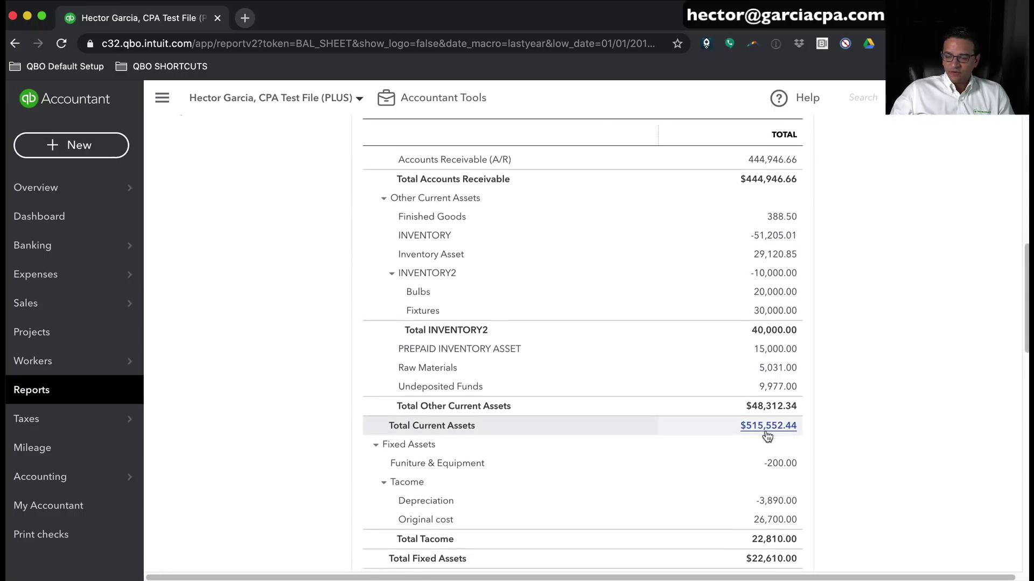
{"action": "scroll", "coordinate": [653, 462], "scroll_direction": "down", "scroll_amount": 8}
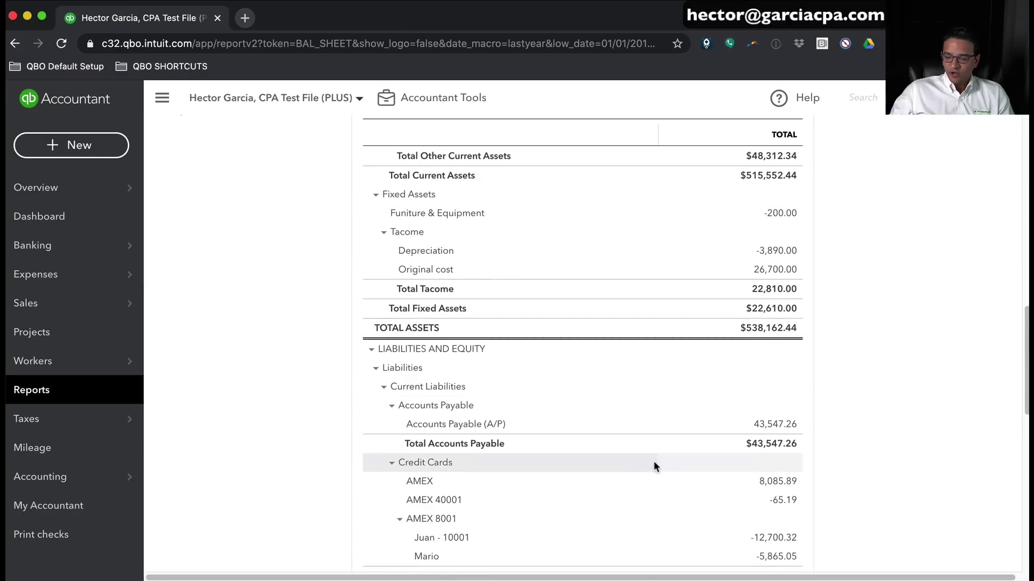
{"action": "scroll", "coordinate": [664, 455], "scroll_direction": "down", "scroll_amount": 3}
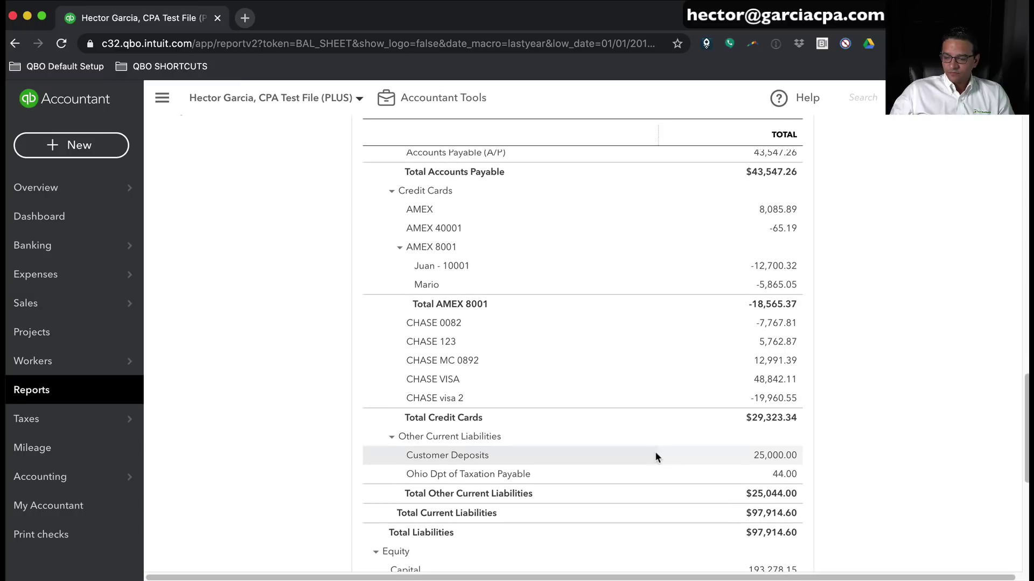
- Run the Balance Sheet for All Dates and check the BOA PPP LOAN balance under Long-Term Liabilities
{"action": "scroll", "coordinate": [579, 385], "scroll_direction": "up", "scroll_amount": 15}
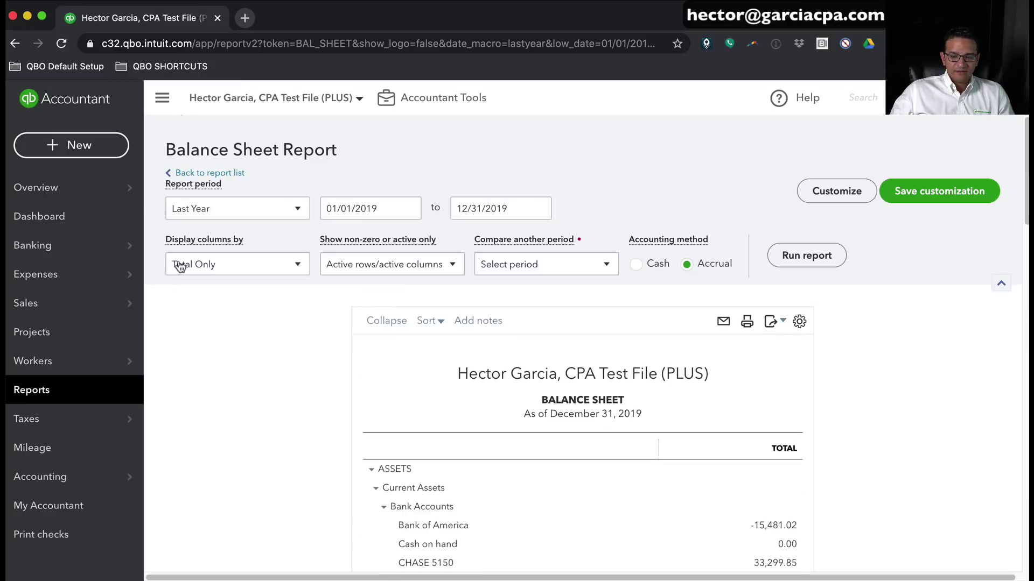
{"action": "left_click", "coordinate": [295, 208]}
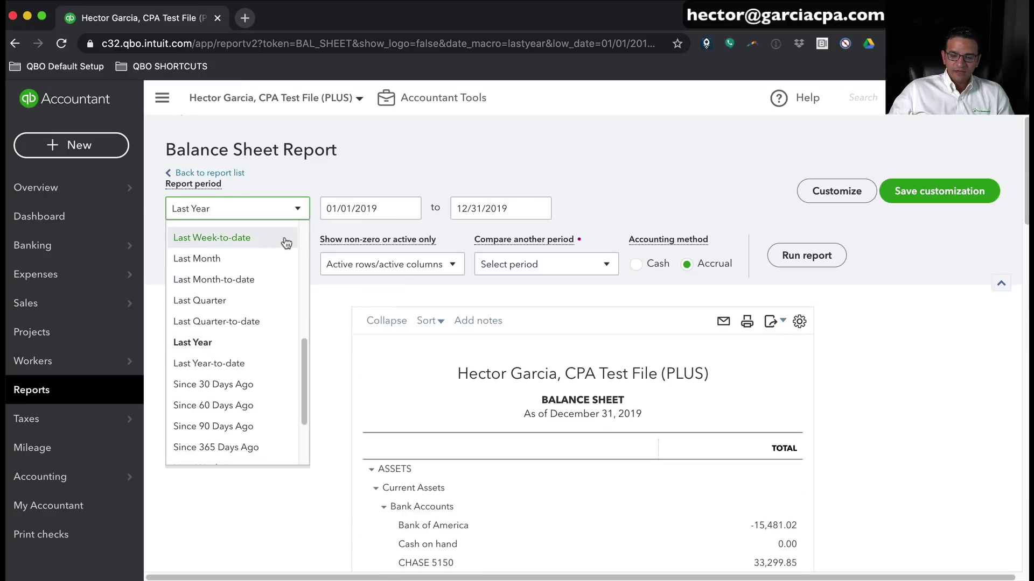
{"action": "scroll", "coordinate": [231, 248], "scroll_direction": "up", "scroll_amount": 6}
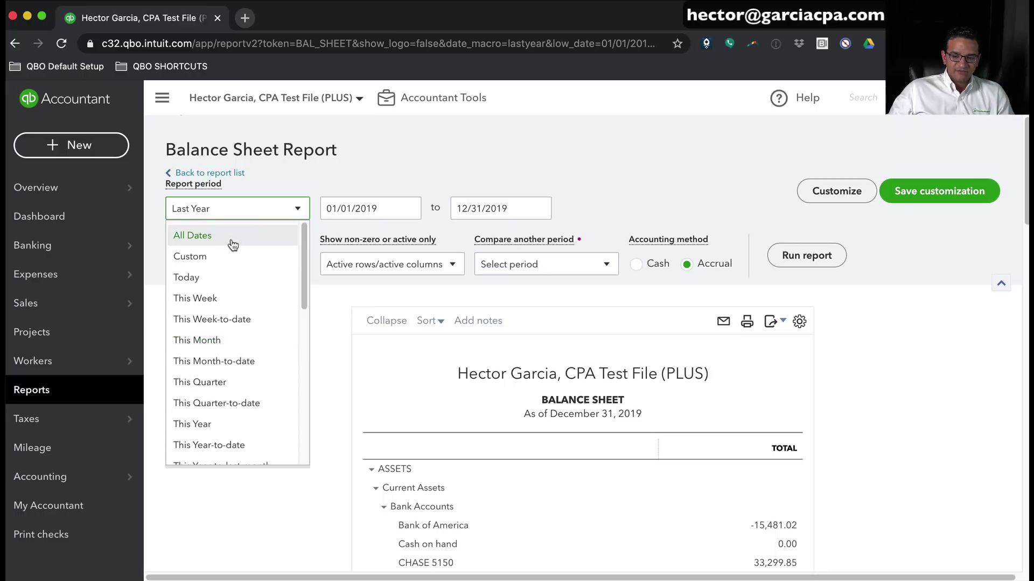
{"action": "left_click", "coordinate": [194, 233]}
{"action": "left_click", "coordinate": [798, 264]}
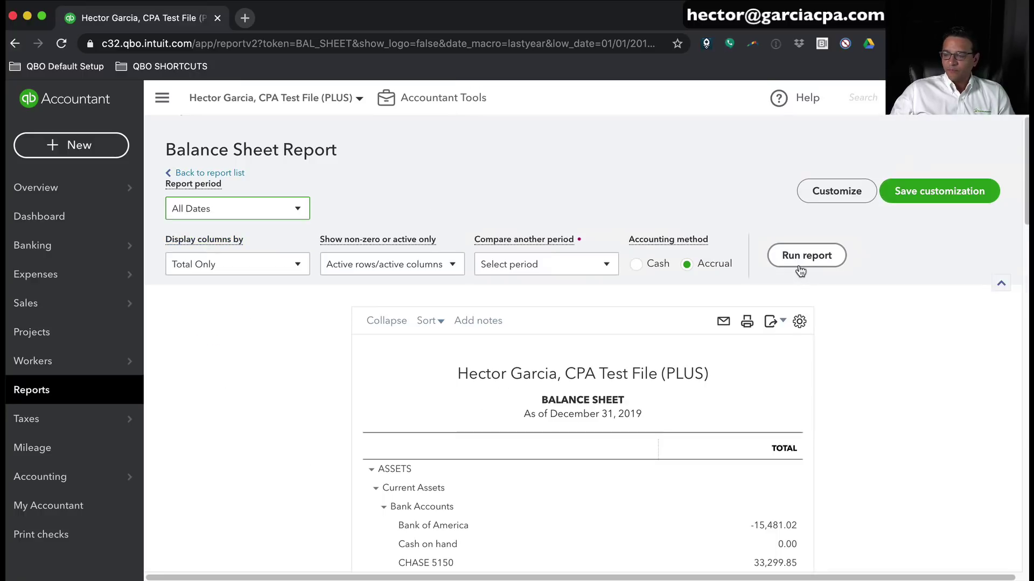
{"action": "scroll", "coordinate": [813, 431], "scroll_direction": "down", "scroll_amount": 20}
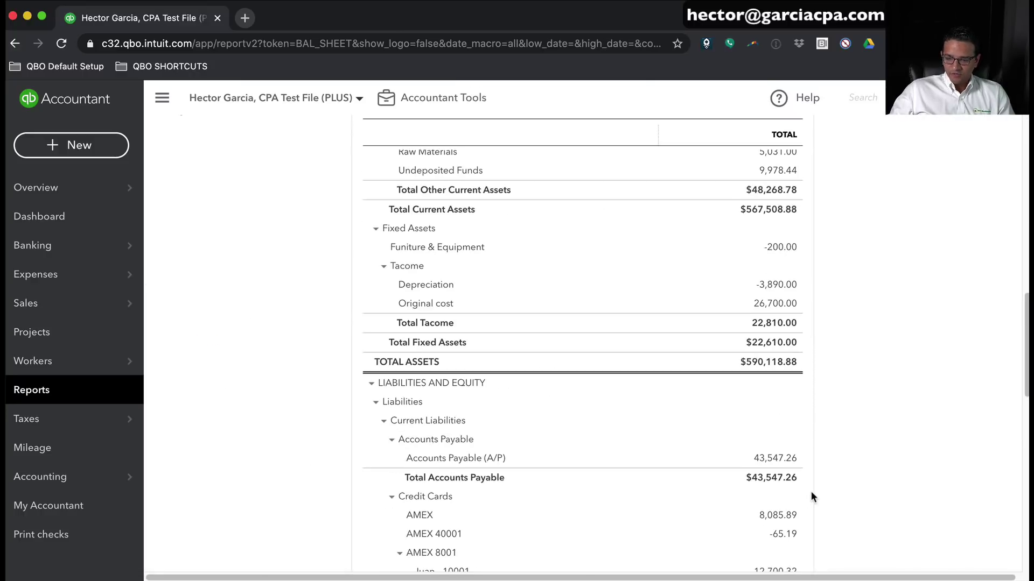
{"action": "scroll", "coordinate": [819, 475], "scroll_direction": "down", "scroll_amount": 5}
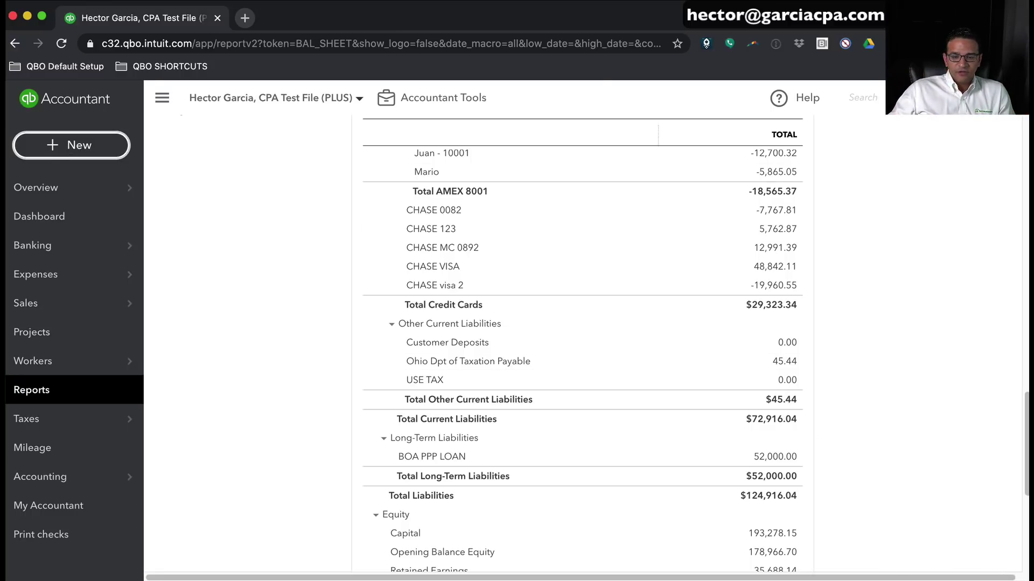
- Start a new bank deposit and add SBA EIDL as a new vendor in the first added-funds line's Received From
{"action": "left_click", "coordinate": [52, 154]}
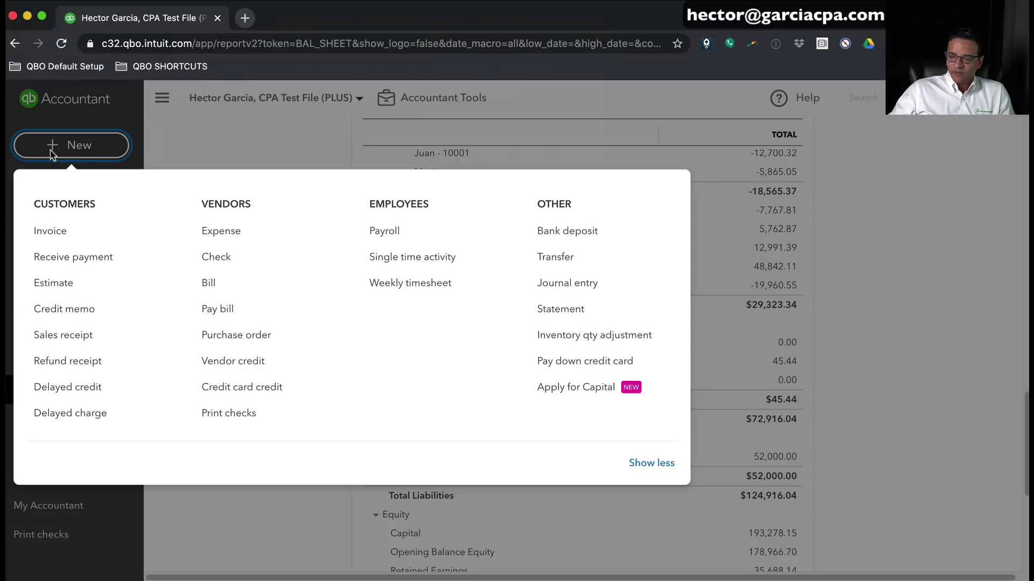
{"action": "left_click", "coordinate": [576, 231]}
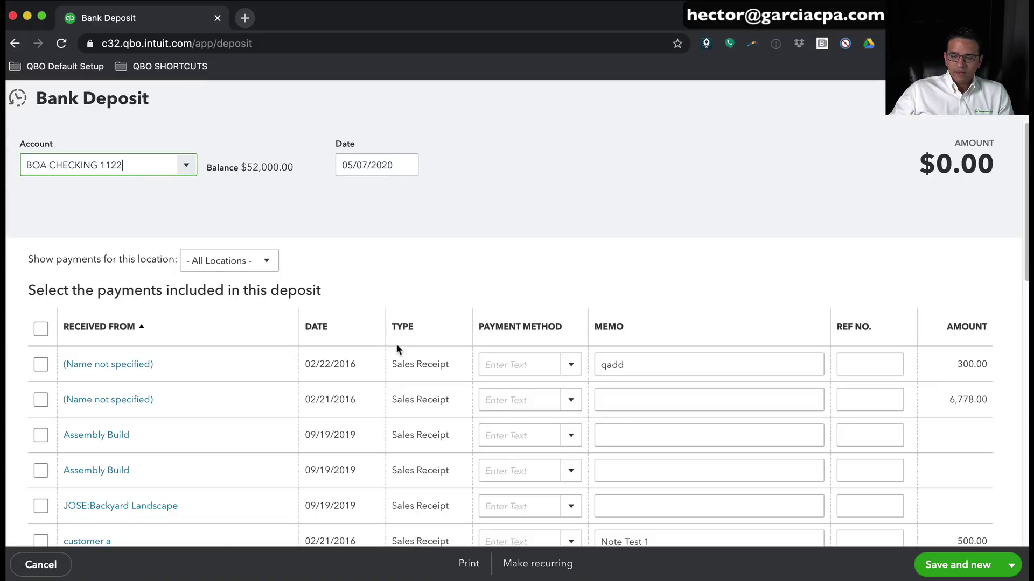
{"action": "scroll", "coordinate": [397, 350], "scroll_direction": "down", "scroll_amount": 10}
{"action": "scroll", "coordinate": [397, 349], "scroll_direction": "up", "scroll_amount": 3}
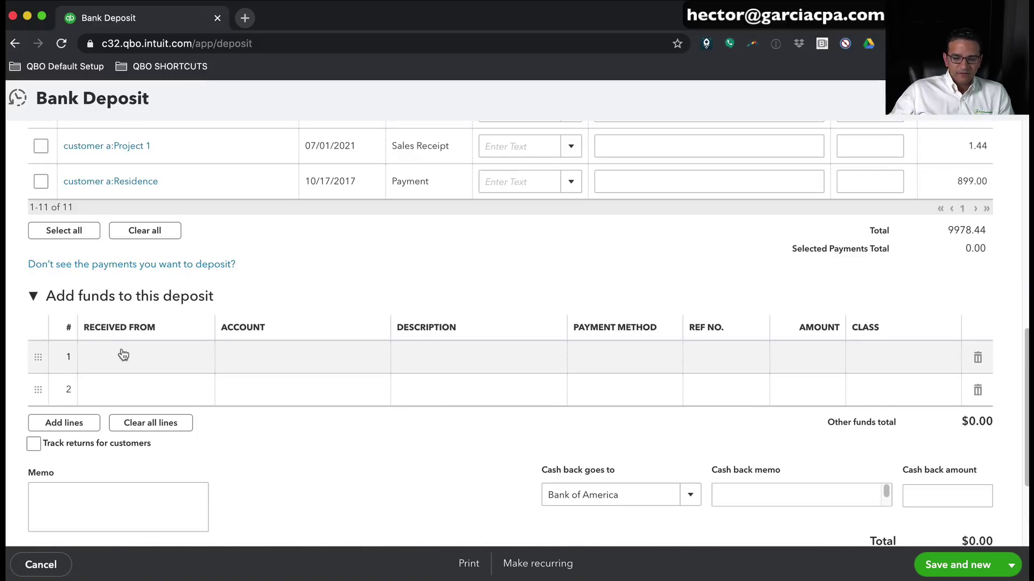
{"action": "left_click", "coordinate": [123, 354]}
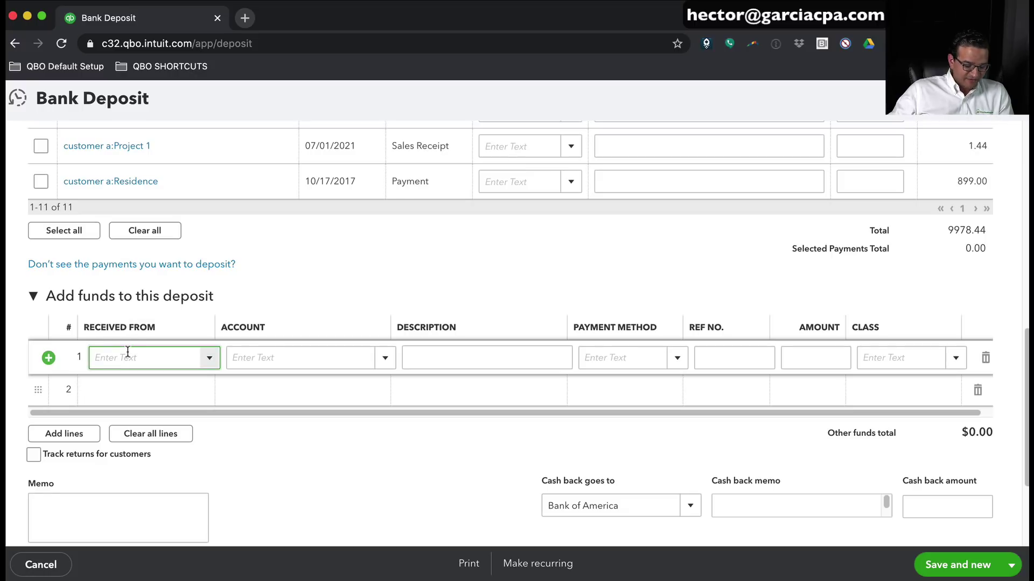
{"action": "type", "text": "SBA EID"}
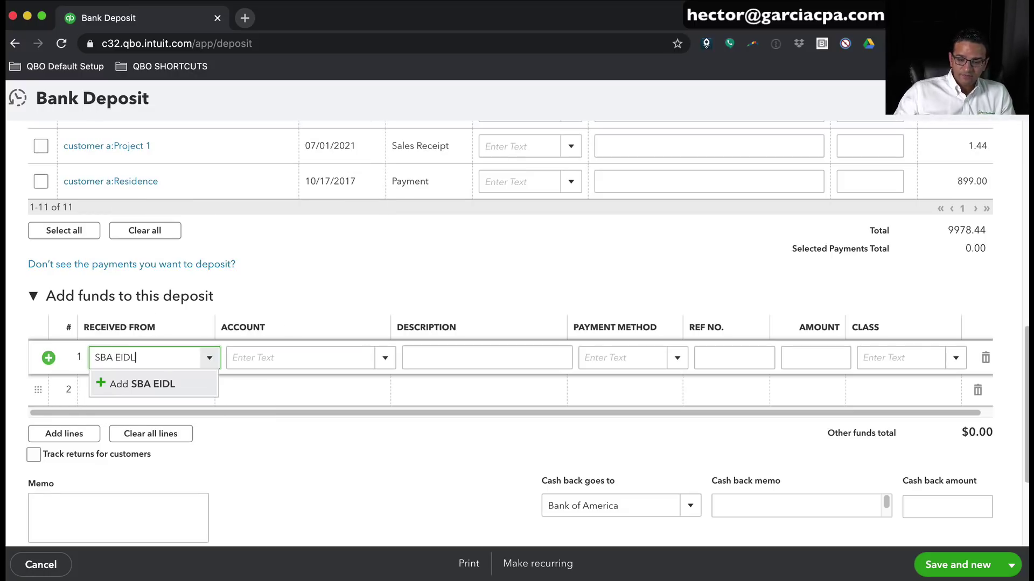
{"action": "type", "text": "L"}
{"action": "left_click", "coordinate": [131, 386]}
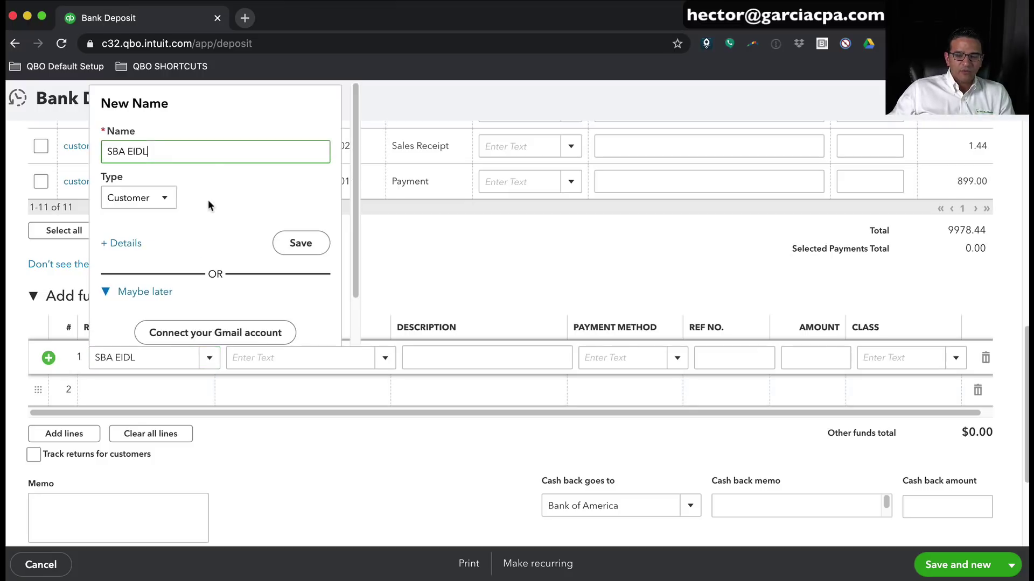
{"action": "left_click", "coordinate": [122, 198]}
{"action": "left_click", "coordinate": [132, 246]}
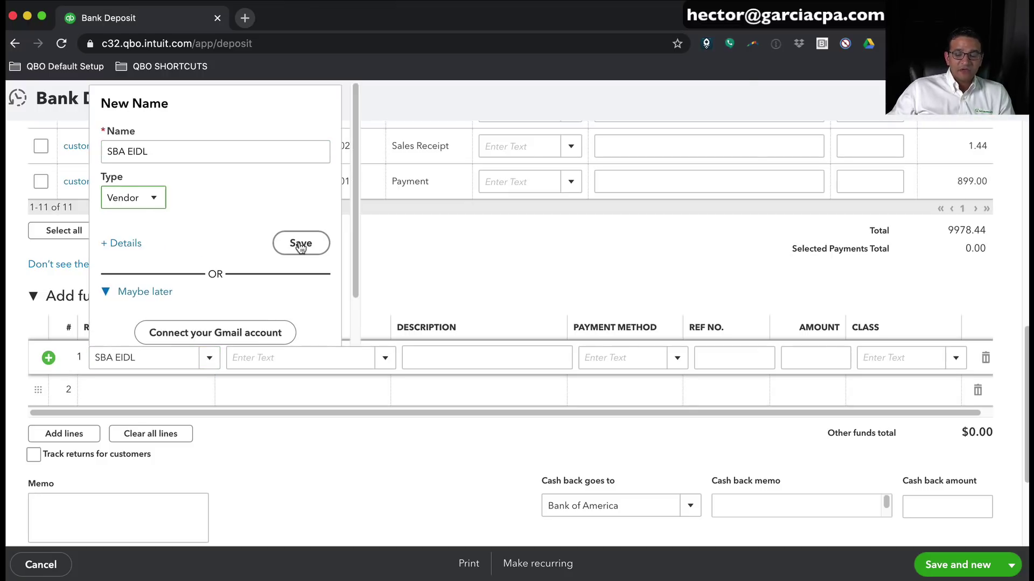
{"action": "left_click", "coordinate": [300, 245]}
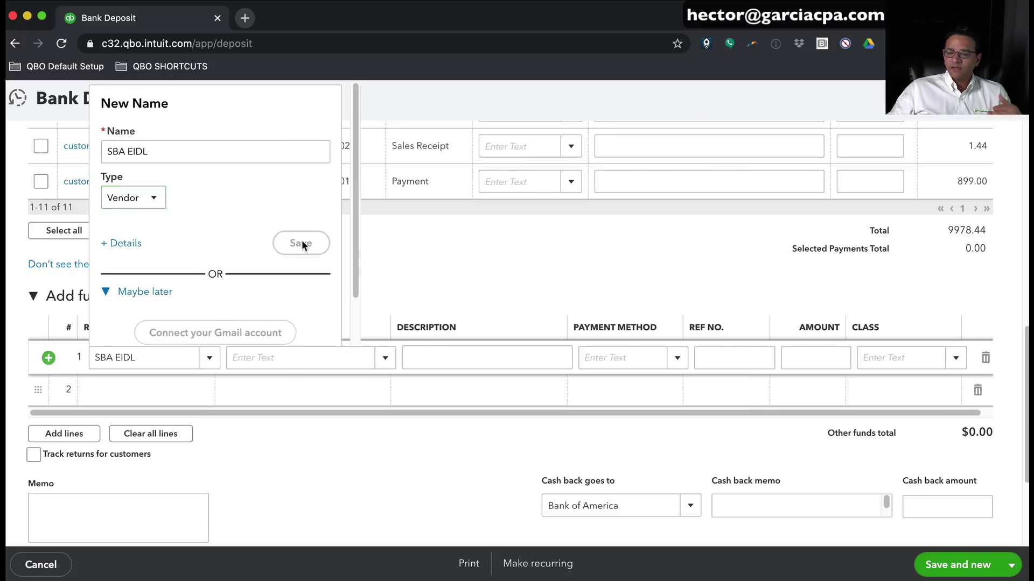
- Create an EIDL ADVANCE account of type Long Term Liabilities as the account for the SBA EIDL deposit line
{"action": "left_click", "coordinate": [298, 360]}
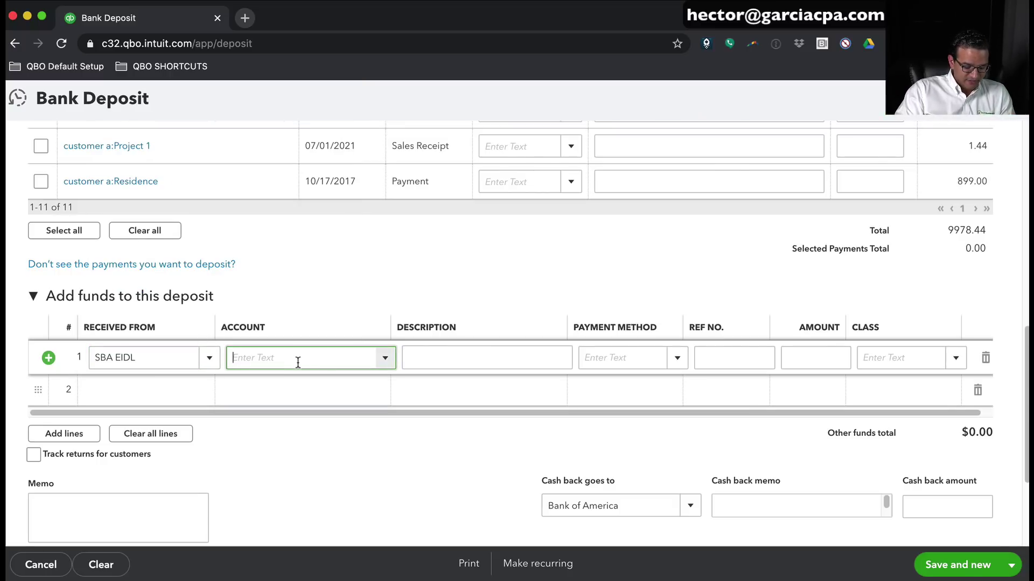
{"action": "type", "text": "EIDL ADVANCE"}
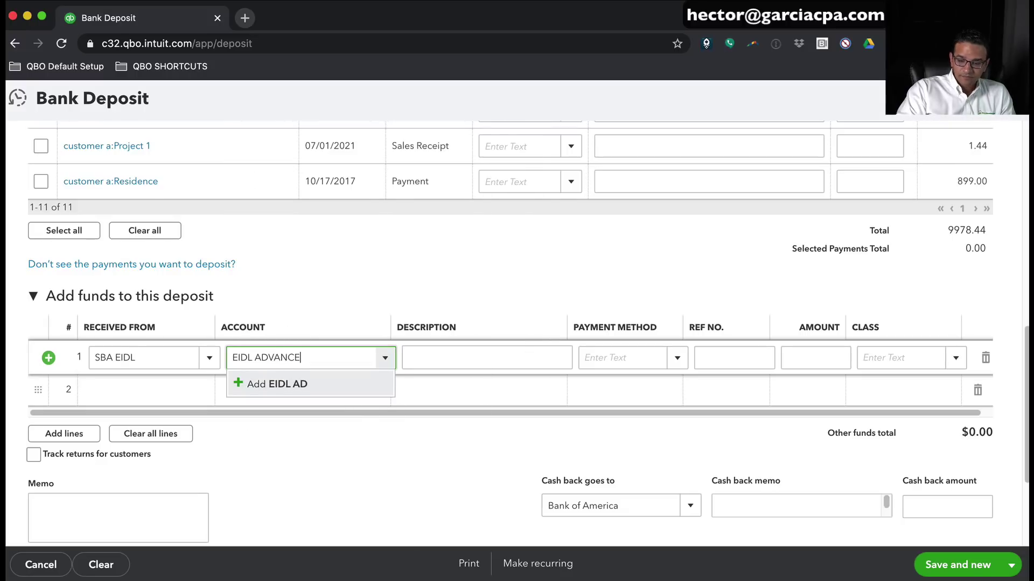
{"action": "left_click", "coordinate": [309, 387]}
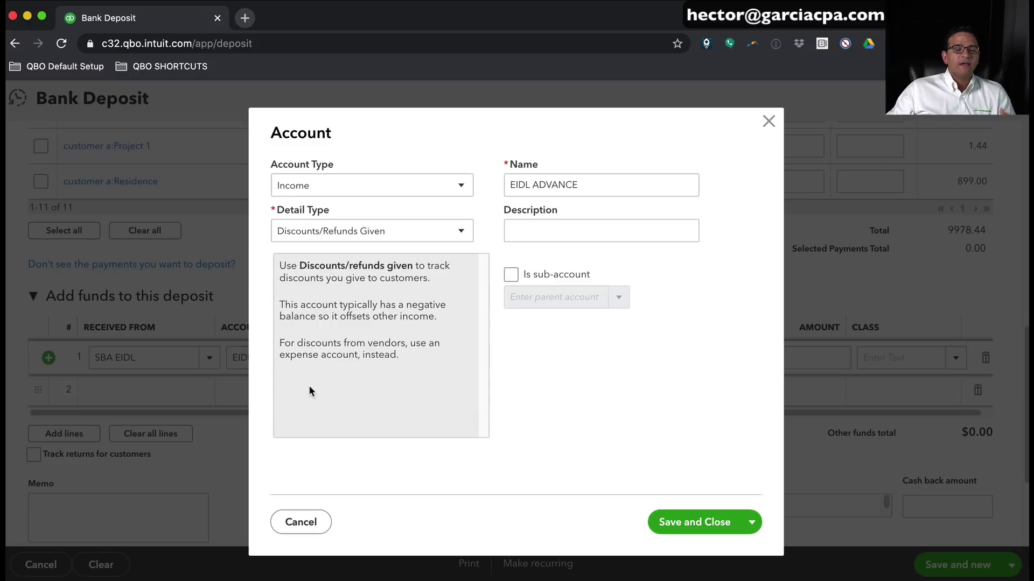
{"action": "left_click", "coordinate": [358, 192]}
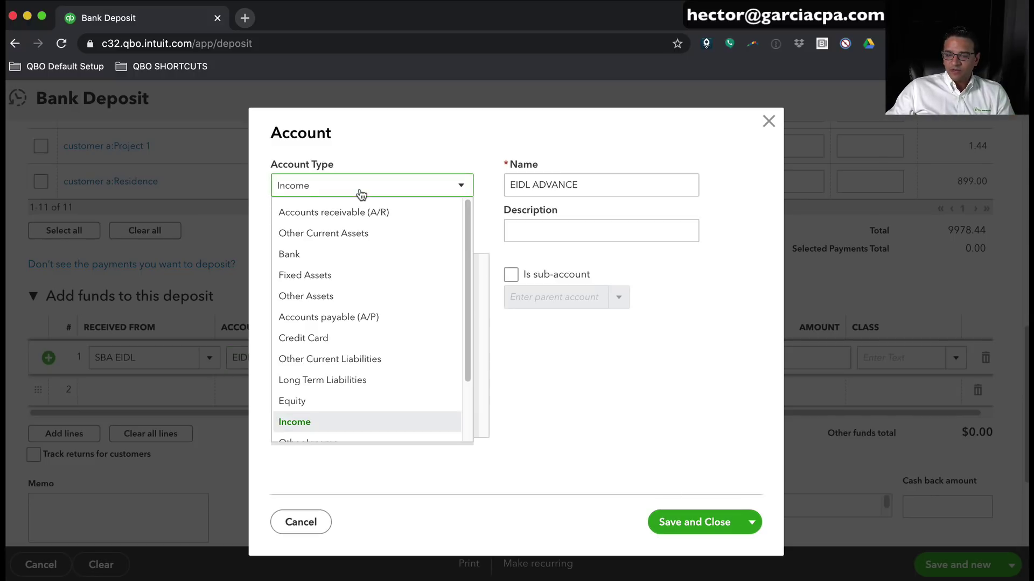
{"action": "scroll", "coordinate": [363, 299], "scroll_direction": "down", "scroll_amount": 3}
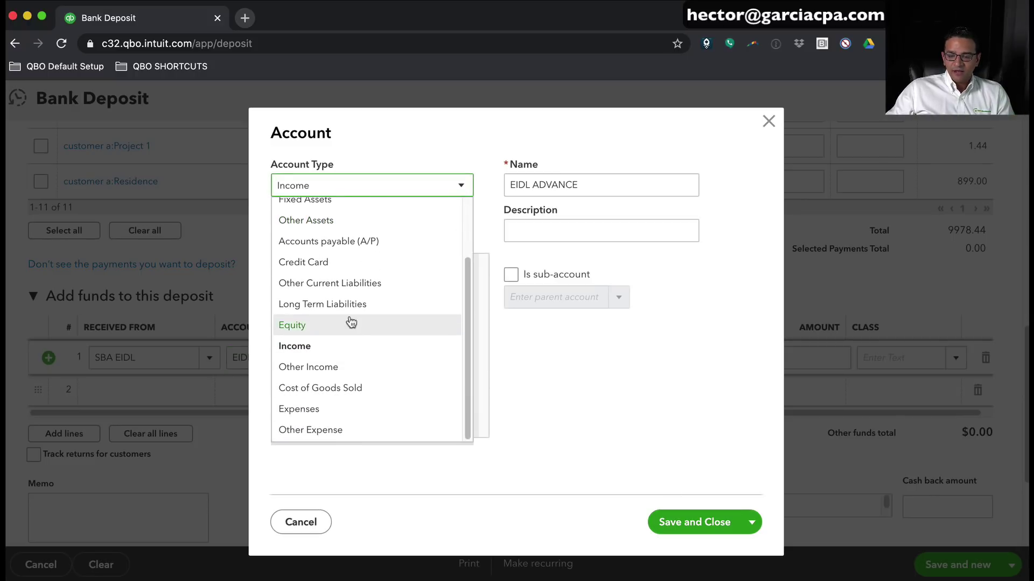
{"action": "left_click", "coordinate": [351, 305]}
{"action": "left_click", "coordinate": [710, 514]}
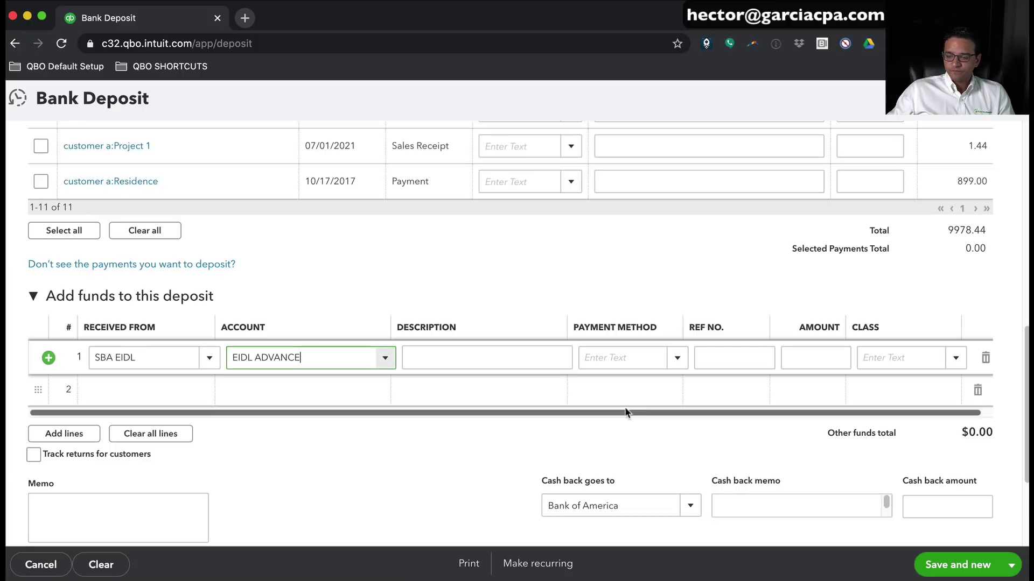
- Enter 5,000.00 as the amount of the EIDL ADVANCE line, then save and close the bank deposit
{"action": "left_click", "coordinate": [795, 355]}
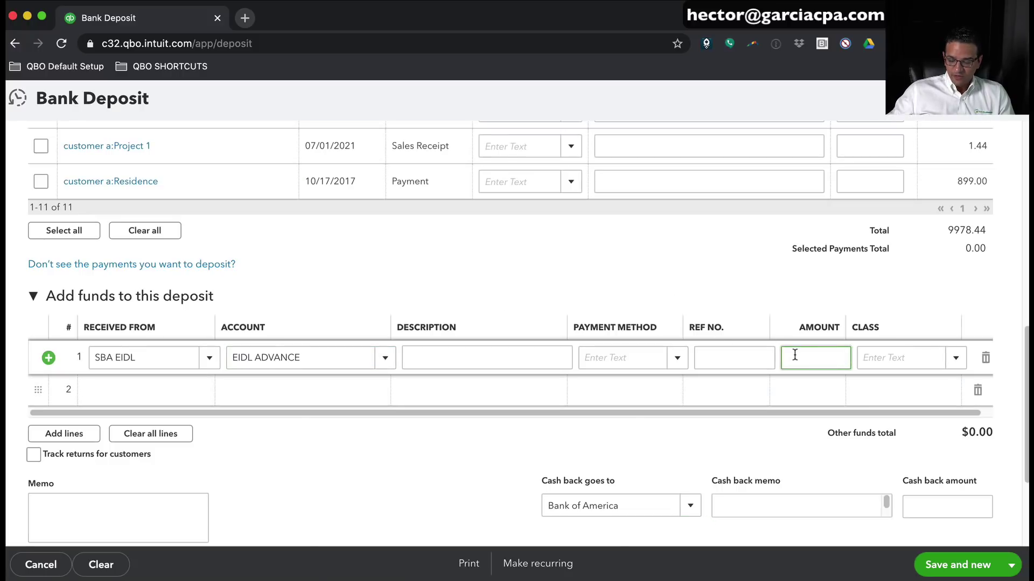
{"action": "key", "text": "Tab"}
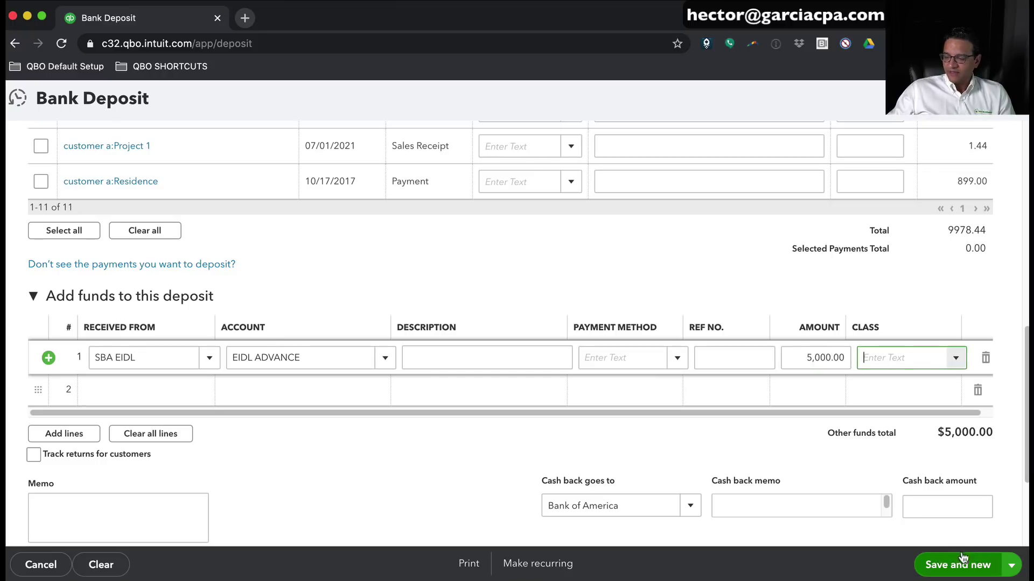
{"action": "left_click", "coordinate": [1010, 564]}
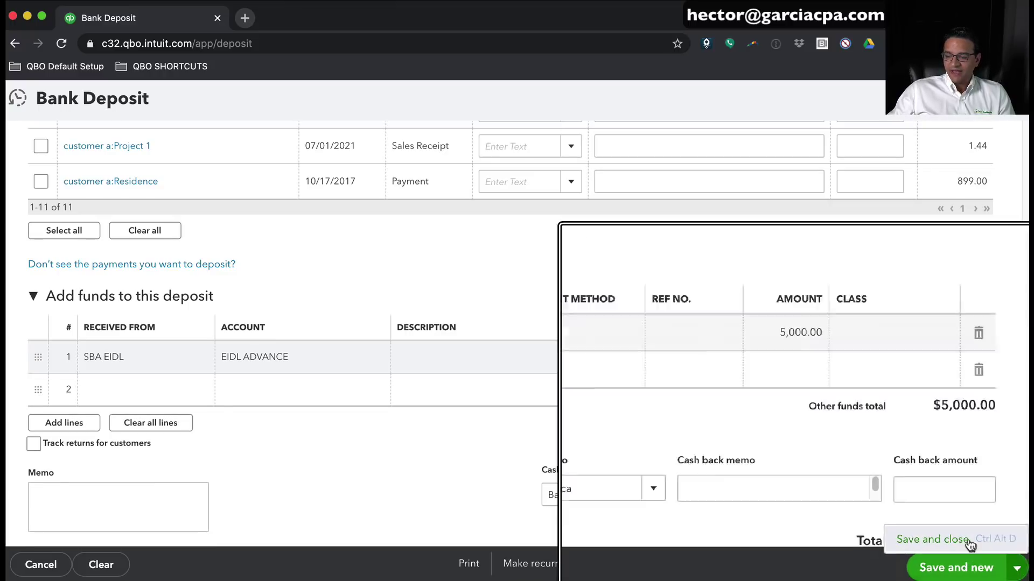
{"action": "left_click", "coordinate": [937, 539]}
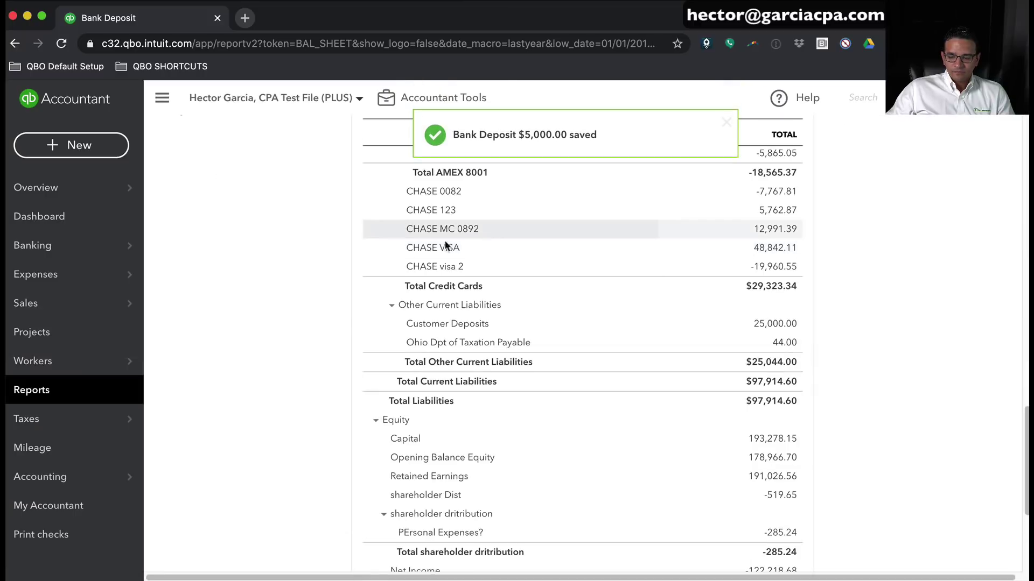
- Run the Balance Sheet for All Dates and check the BOA PPP LOAN and EIDL ADVANCE balances under Long-Term Liabilities
{"action": "scroll", "coordinate": [590, 390], "scroll_direction": "down", "scroll_amount": 4}
{"action": "scroll", "coordinate": [590, 390], "scroll_direction": "up", "scroll_amount": 5}
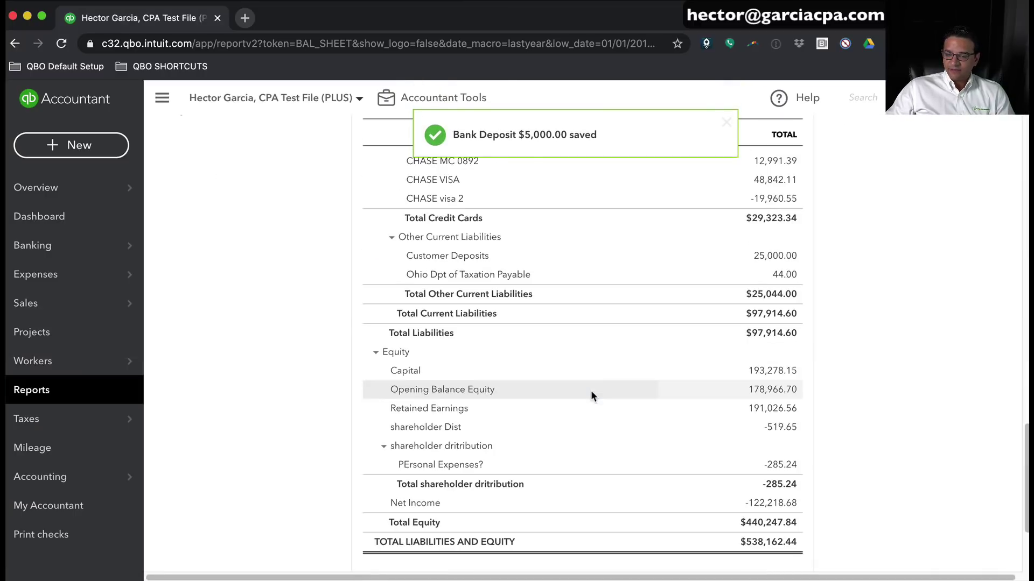
{"action": "scroll", "coordinate": [277, 278], "scroll_direction": "up", "scroll_amount": 15}
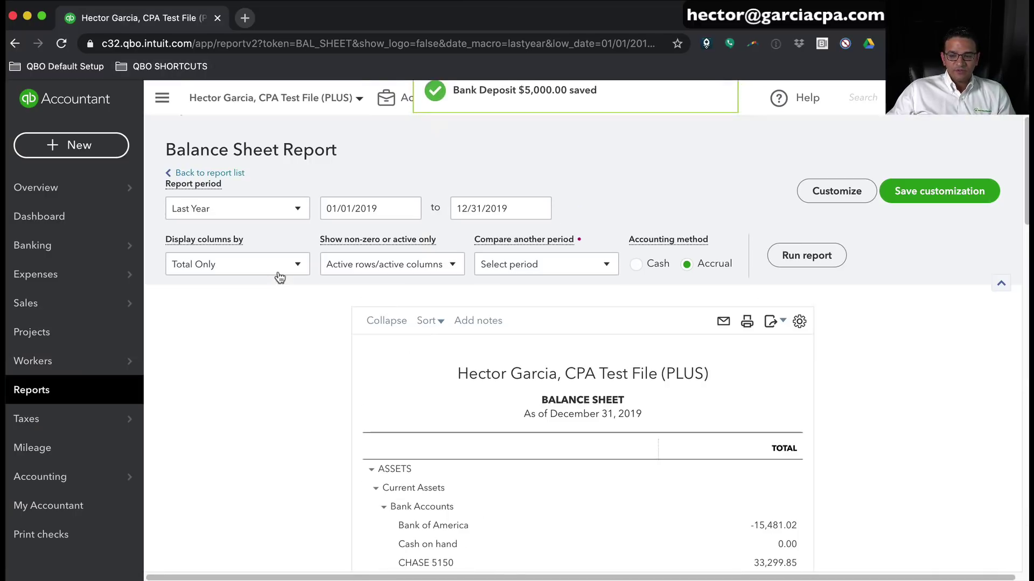
{"action": "left_click", "coordinate": [223, 210]}
{"action": "scroll", "coordinate": [217, 246], "scroll_direction": "up", "scroll_amount": 5}
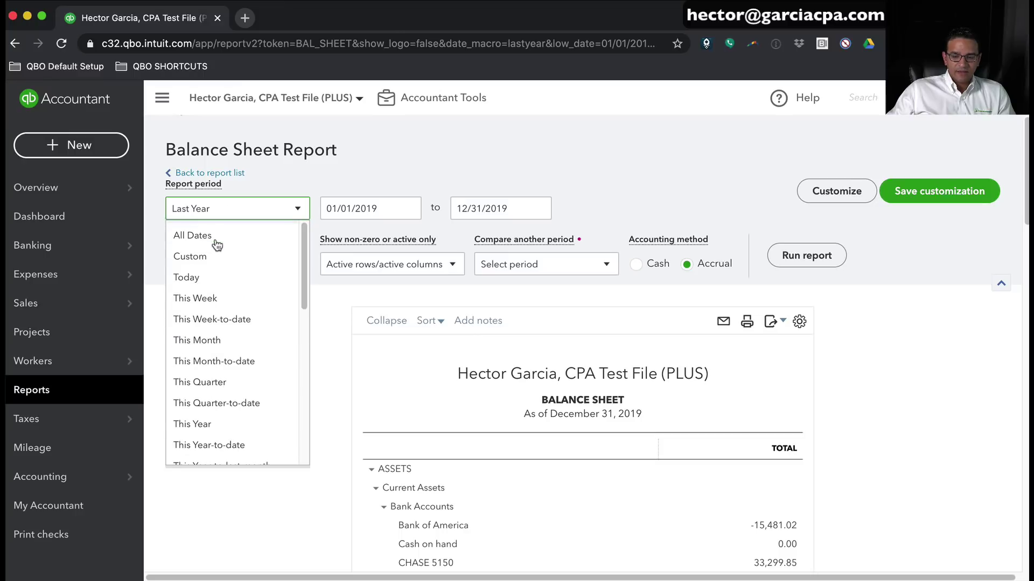
{"action": "left_click", "coordinate": [213, 237]}
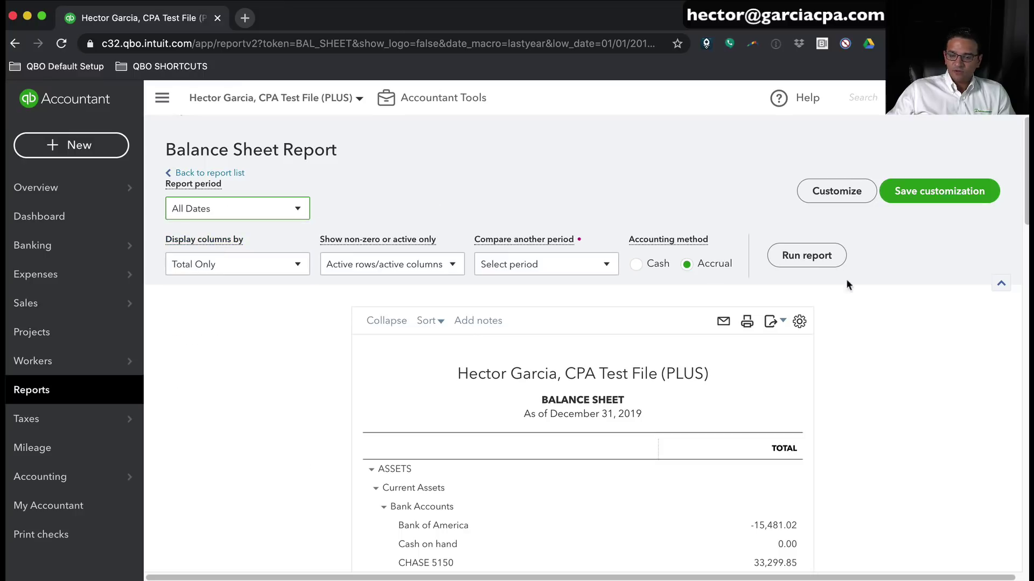
{"action": "left_click", "coordinate": [799, 255]}
{"action": "scroll", "coordinate": [835, 454], "scroll_direction": "down", "scroll_amount": 4}
{"action": "scroll", "coordinate": [836, 454], "scroll_direction": "down", "scroll_amount": 10}
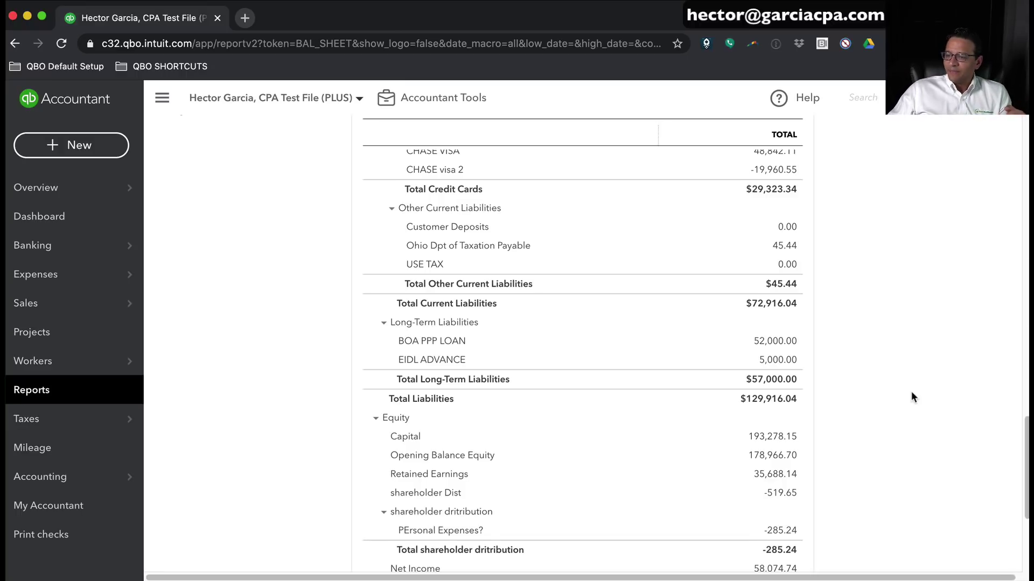
- Open the deposit behind the BOA PPP LOAN balance and try 04/12/2020 as its date
{"action": "left_click", "coordinate": [773, 344]}
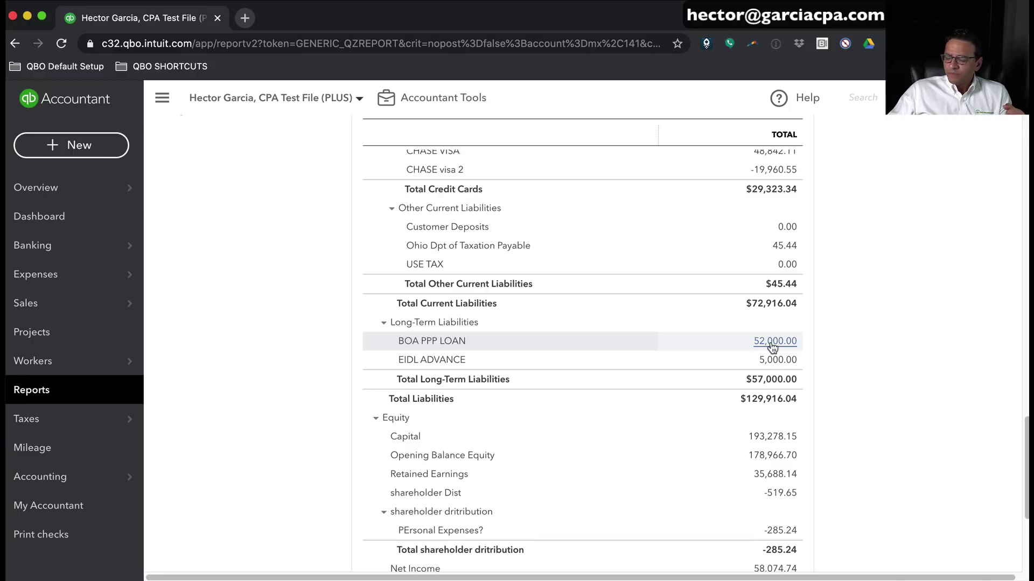
{"action": "left_click", "coordinate": [206, 408]}
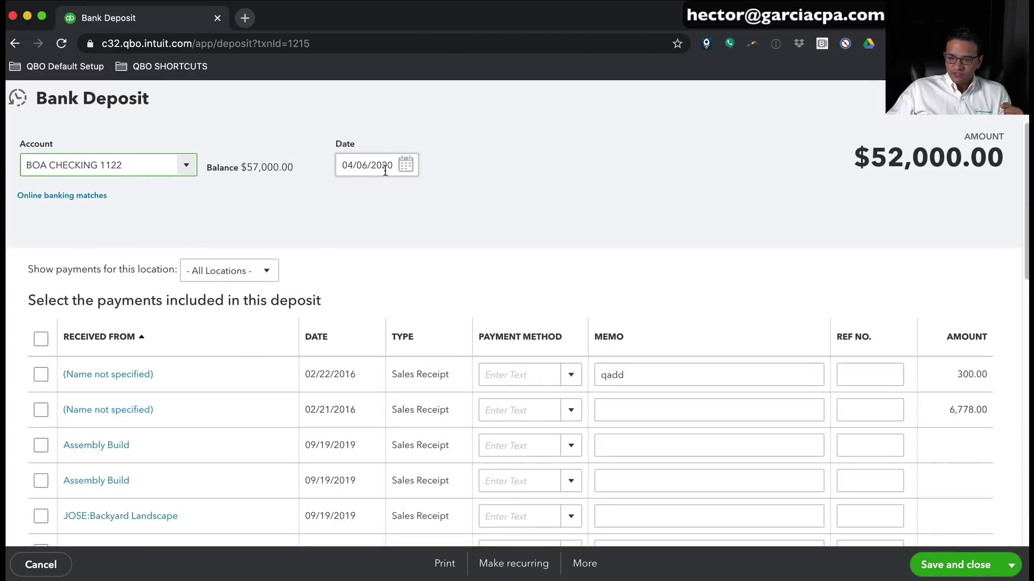
{"action": "left_click", "coordinate": [407, 165]}
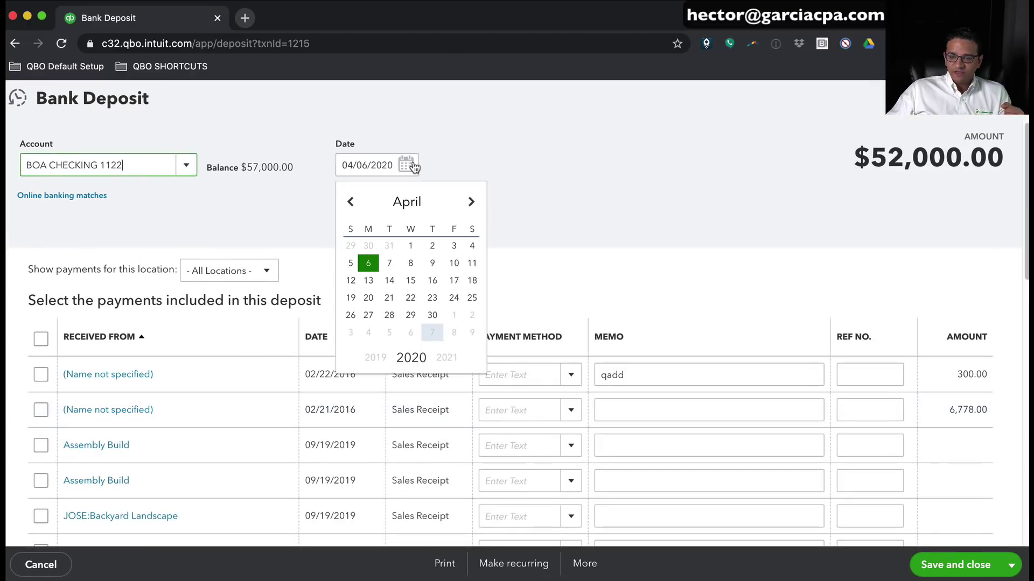
{"action": "left_click", "coordinate": [351, 281]}
{"action": "left_click", "coordinate": [401, 170]}
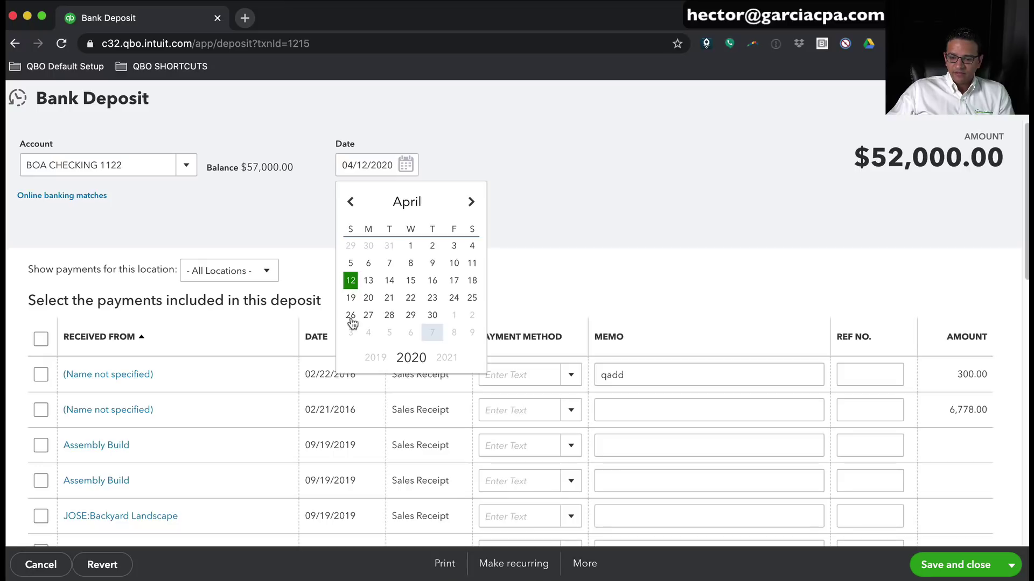
- Look at May in the deposit's date calendar, set the date back to 04/06/2020, and save and close the deposit
{"action": "left_click", "coordinate": [471, 203]}
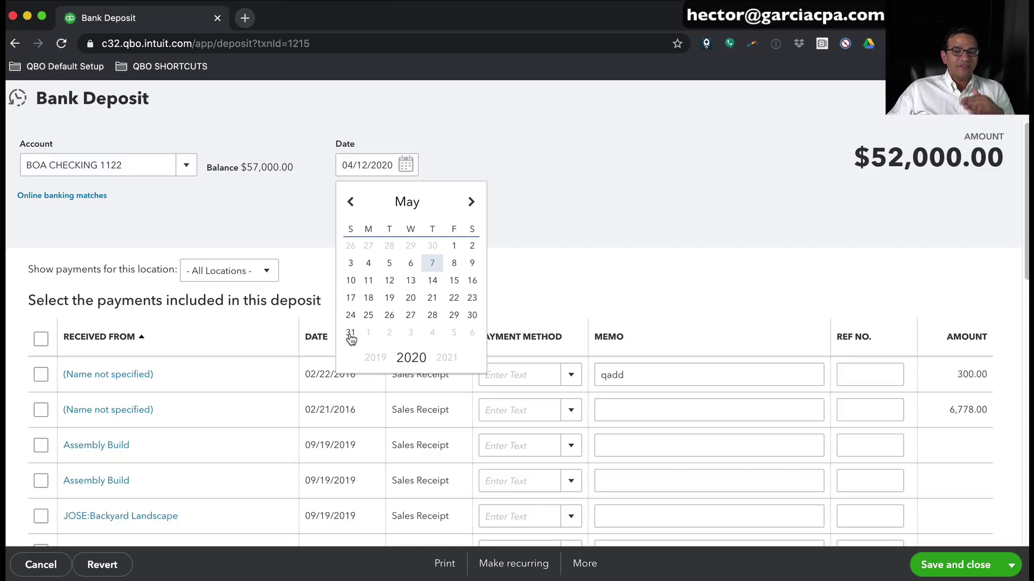
{"action": "left_click", "coordinate": [351, 202]}
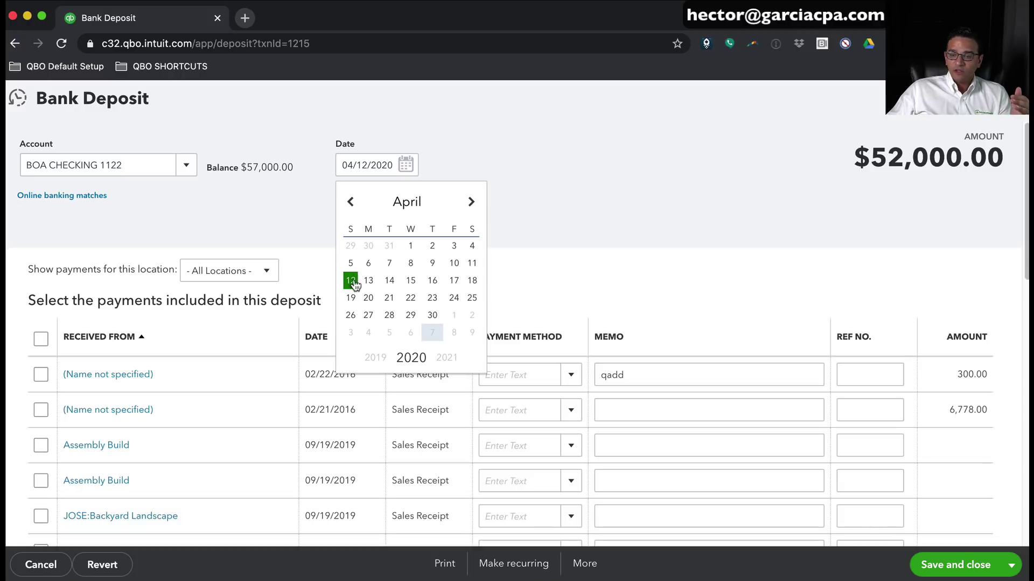
{"action": "left_click", "coordinate": [368, 264]}
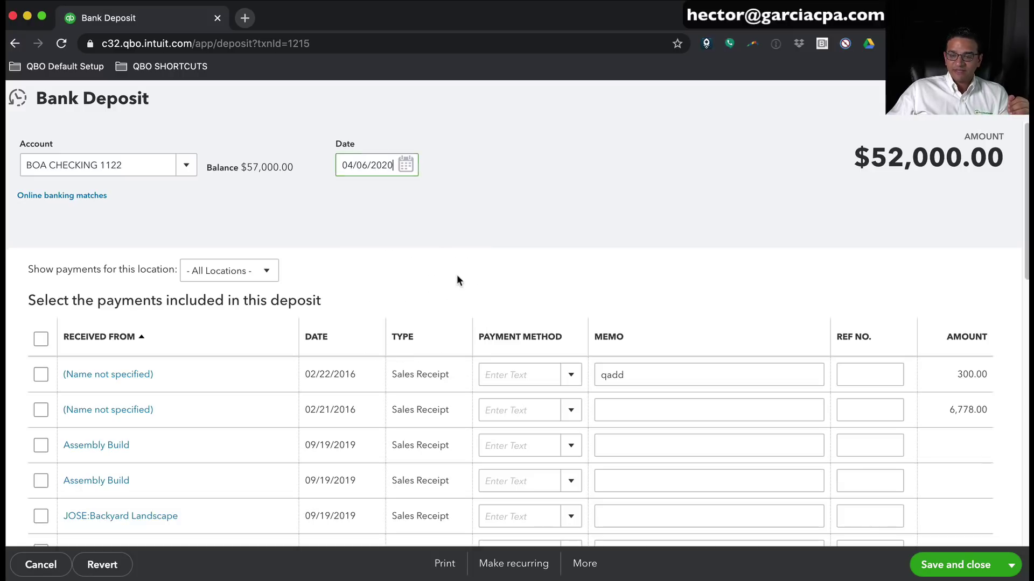
{"action": "left_click", "coordinate": [987, 573]}
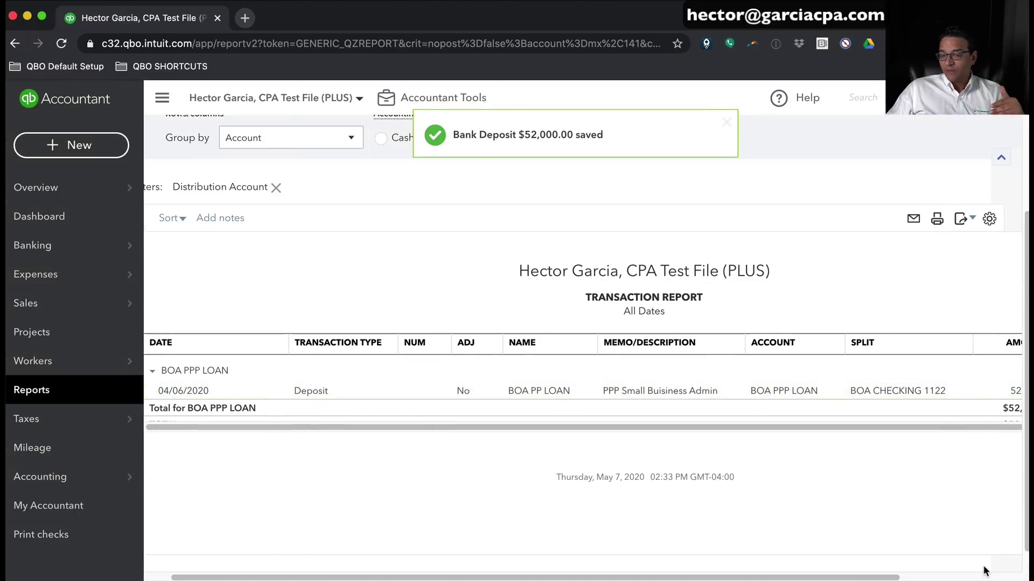
{"action": "left_click_drag", "start_coordinate": [447, 577], "coordinate": [421, 578]}
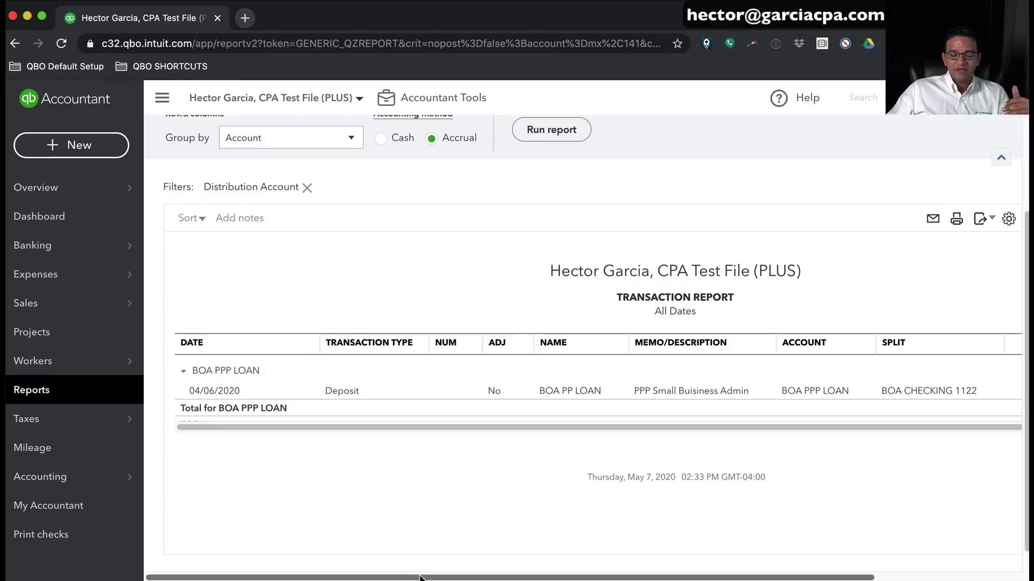
- Start a new journal entry dated 05/31/2020 and clear its journal number
{"action": "left_click", "coordinate": [71, 157]}
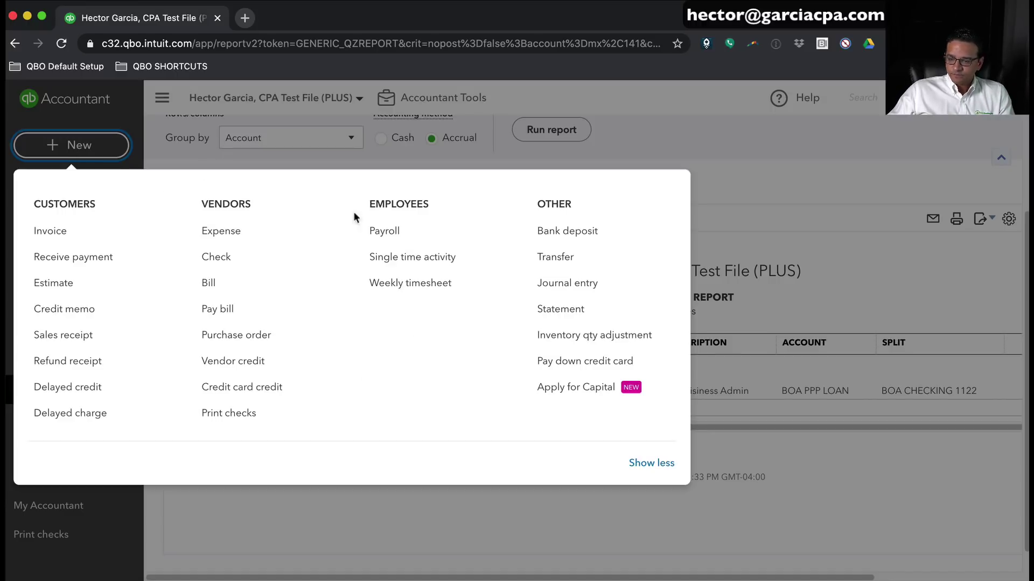
{"action": "left_click", "coordinate": [574, 286]}
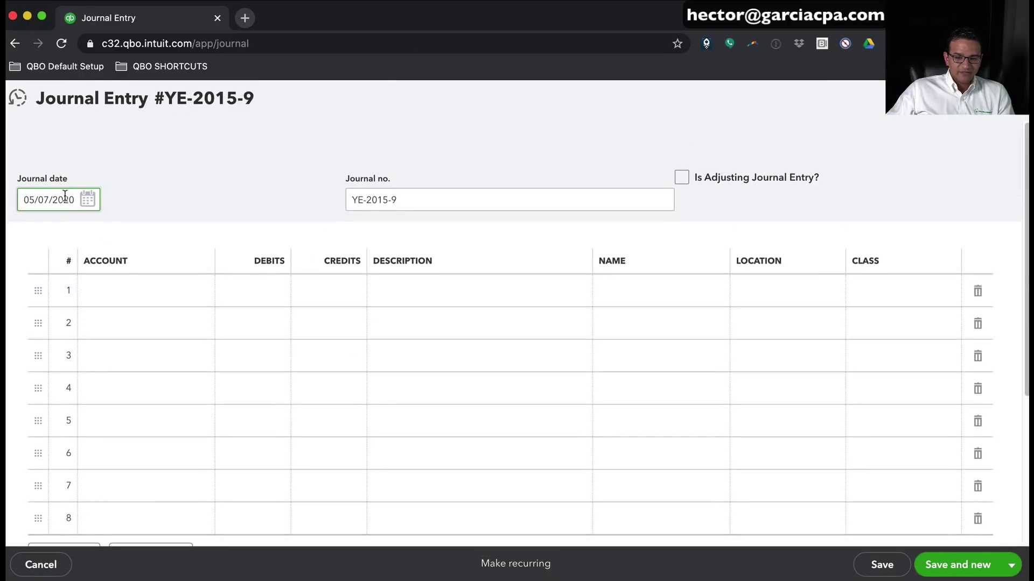
{"action": "key", "text": "super+a"}
{"action": "type", "text": "2"}
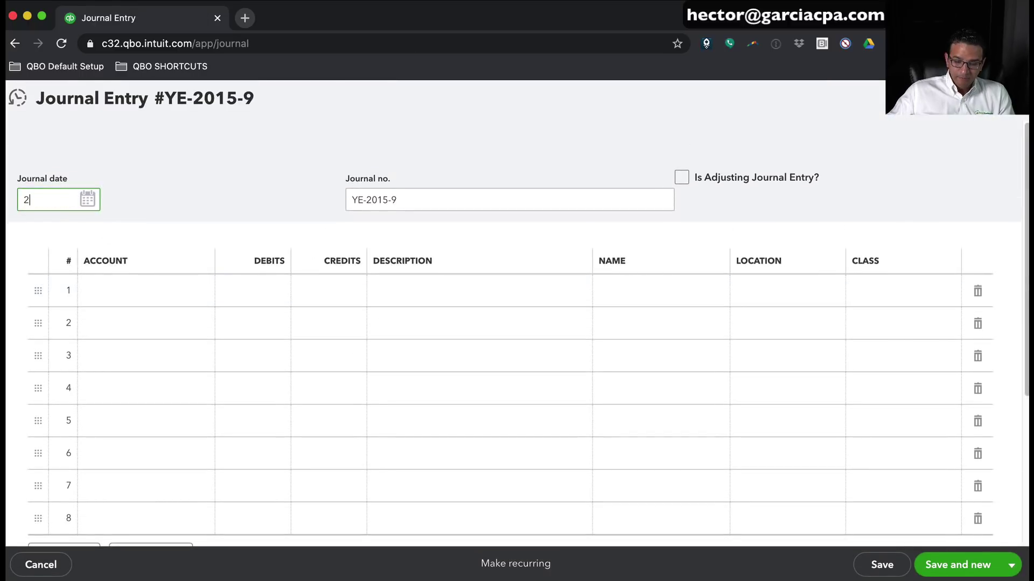
{"action": "type", "text": "05/31/2020"}
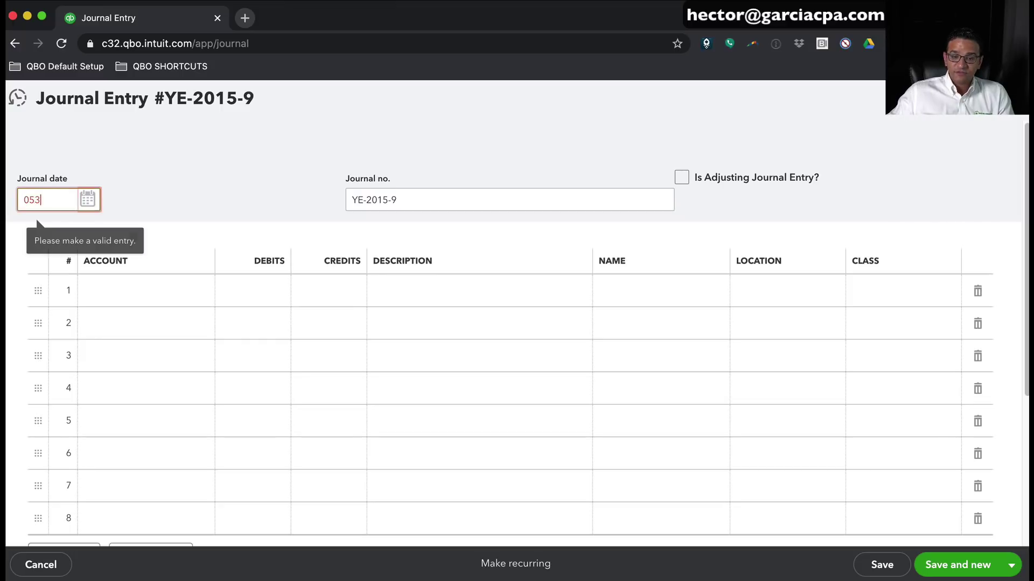
{"action": "key", "text": "Tab"}
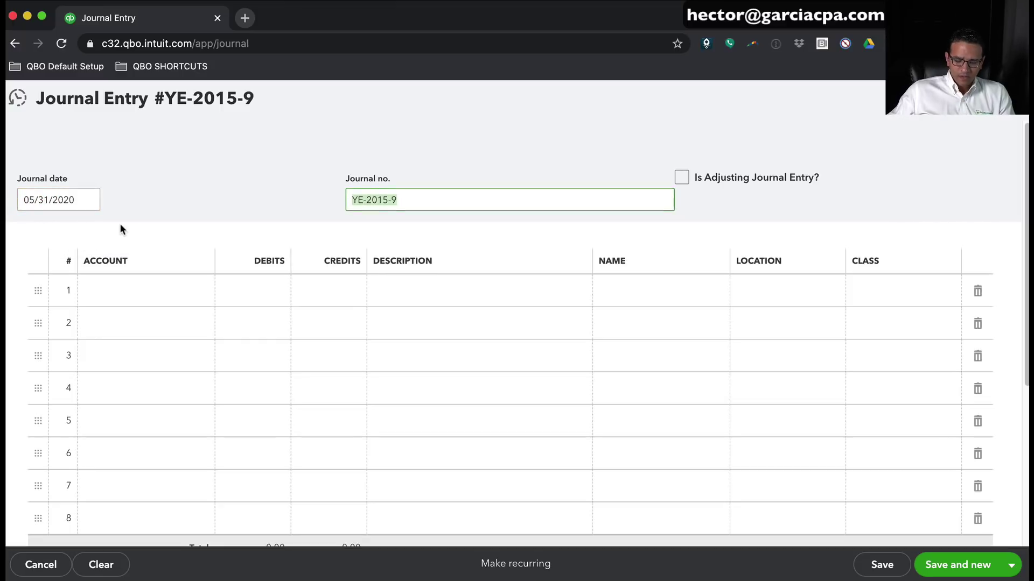
{"action": "key", "text": "BackSpace"}
{"action": "key", "text": "Tab"}
- Enter BOA PPP LOAN as the account on line 1 with a debit of 52,000.00
{"action": "type", "text": "pp"}
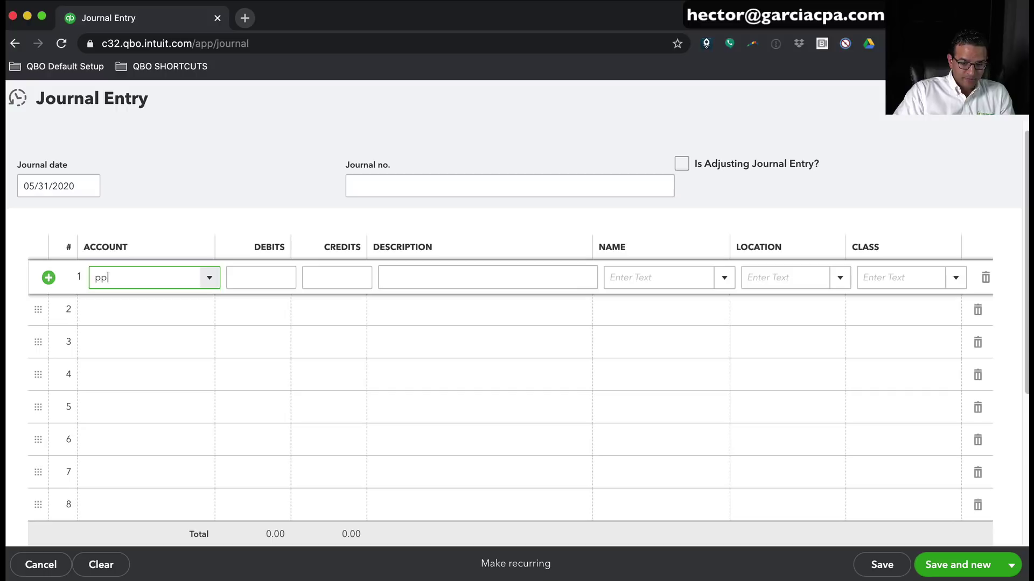
{"action": "type", "text": "p"}
{"action": "left_click", "coordinate": [191, 329]}
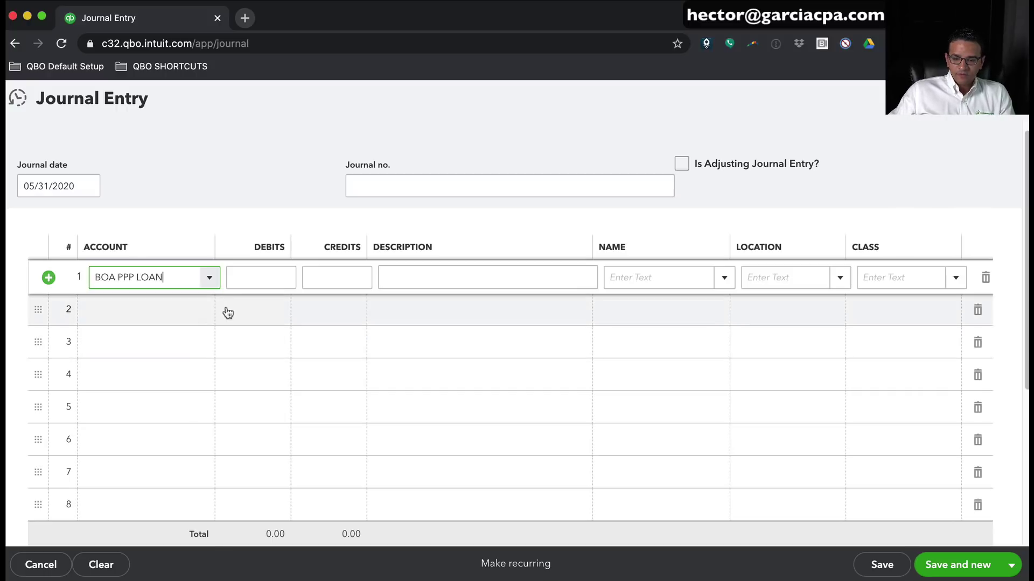
{"action": "left_click", "coordinate": [256, 276]}
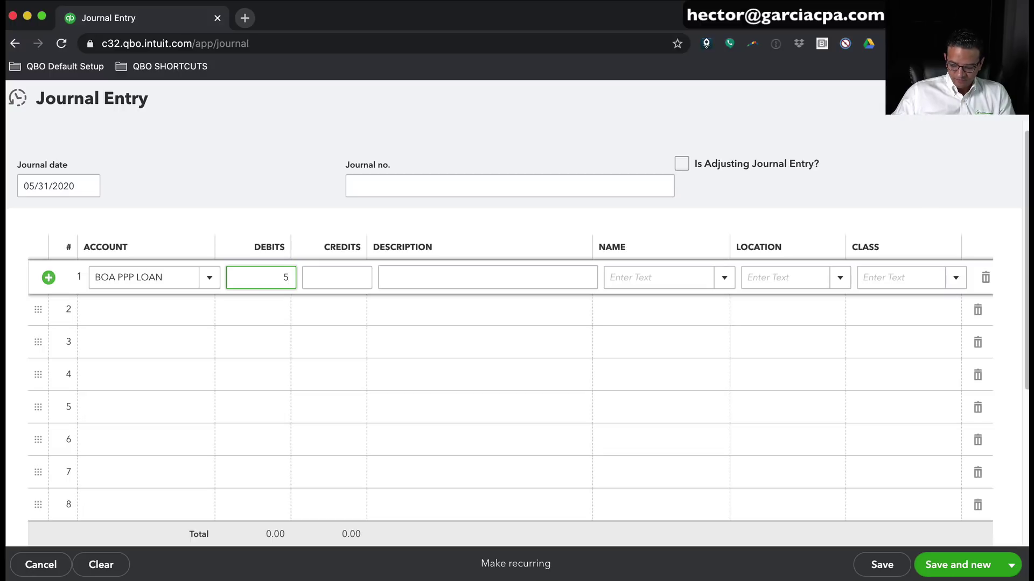
{"action": "left_click", "coordinate": [148, 329]}
- Add a new account named PPP Loan Forgiveness from line 2 and set its account type to Other Income
{"action": "left_click", "coordinate": [149, 315]}
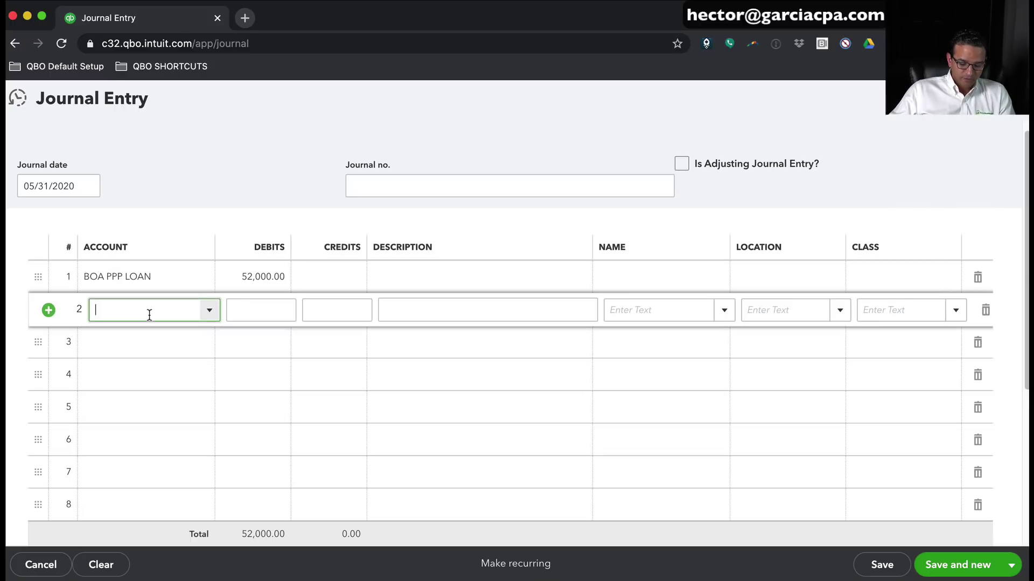
{"action": "type", "text": "PP"}
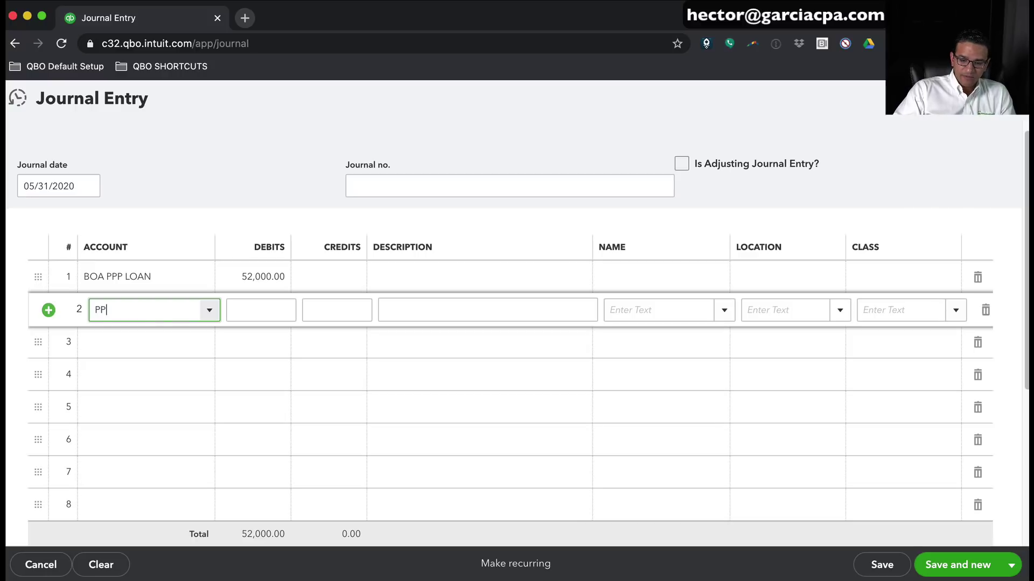
{"action": "type", "text": "P Loan Forgiveness"}
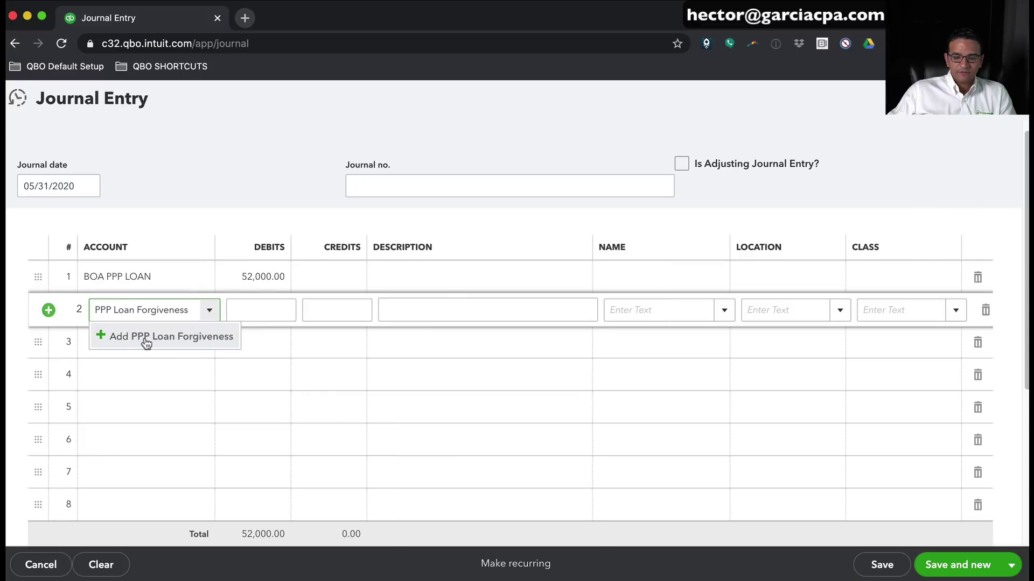
{"action": "left_click", "coordinate": [146, 337]}
{"action": "left_click", "coordinate": [350, 189]}
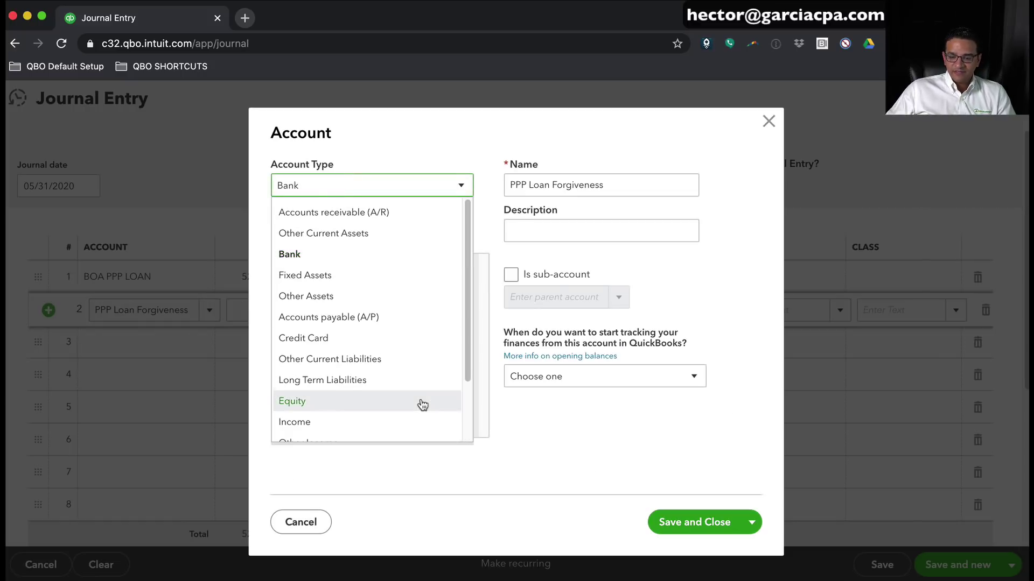
{"action": "scroll", "coordinate": [370, 412], "scroll_direction": "down", "scroll_amount": 3}
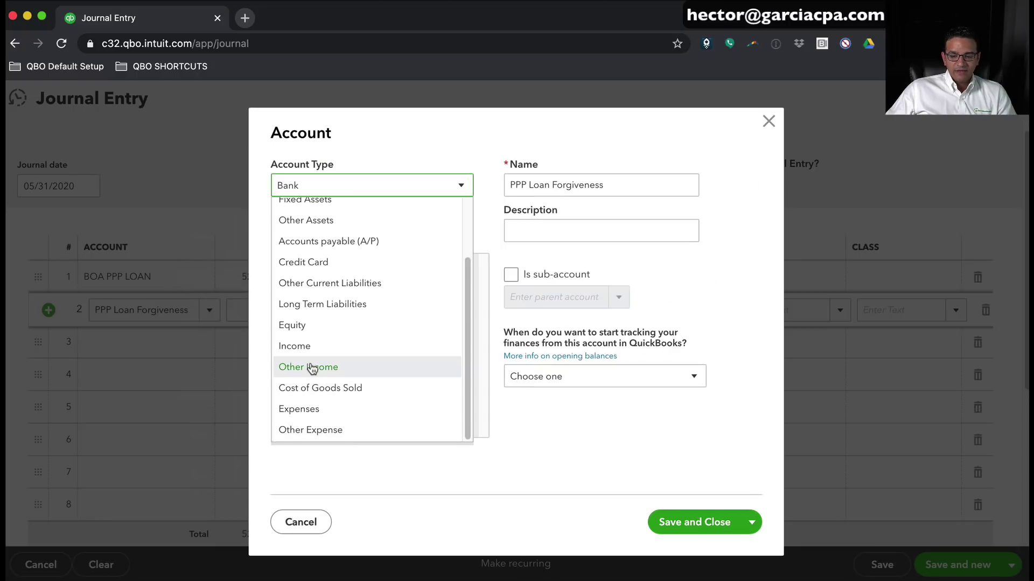
{"action": "left_click", "coordinate": [311, 369]}
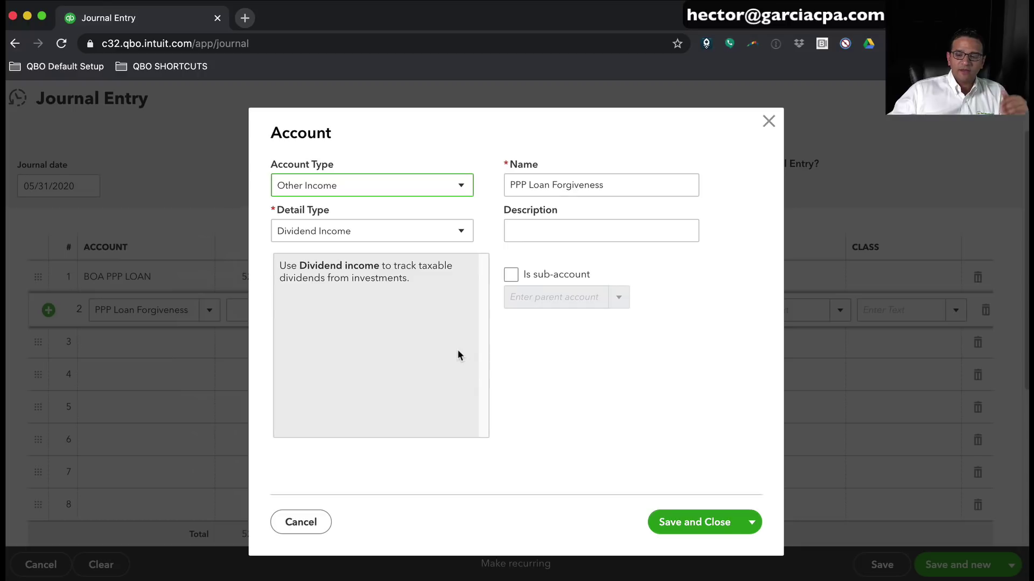
- Set the new account's detail type to Tax-Exempt Interest, then save and close the account
{"action": "left_click", "coordinate": [349, 237]}
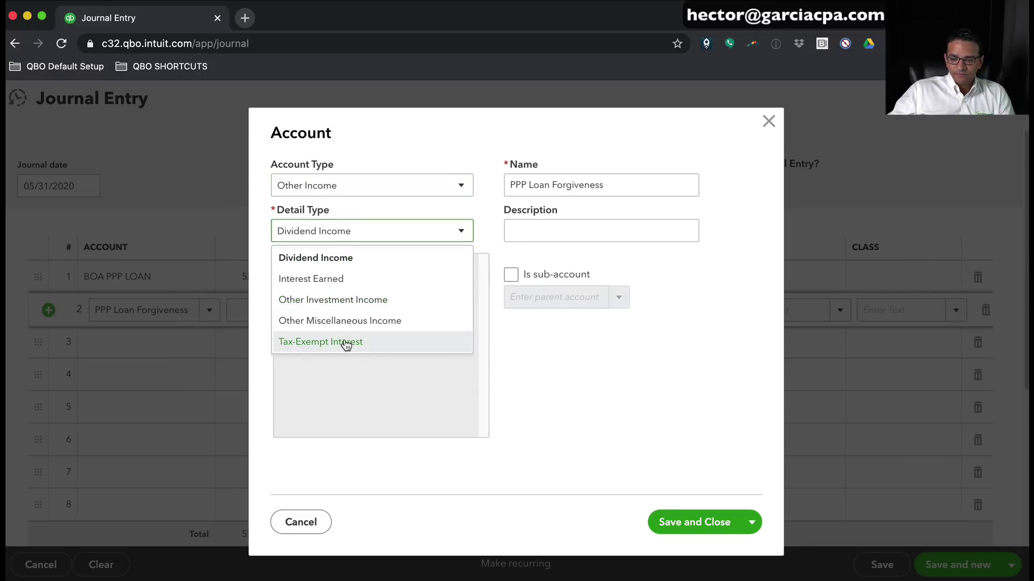
{"action": "left_click", "coordinate": [329, 343]}
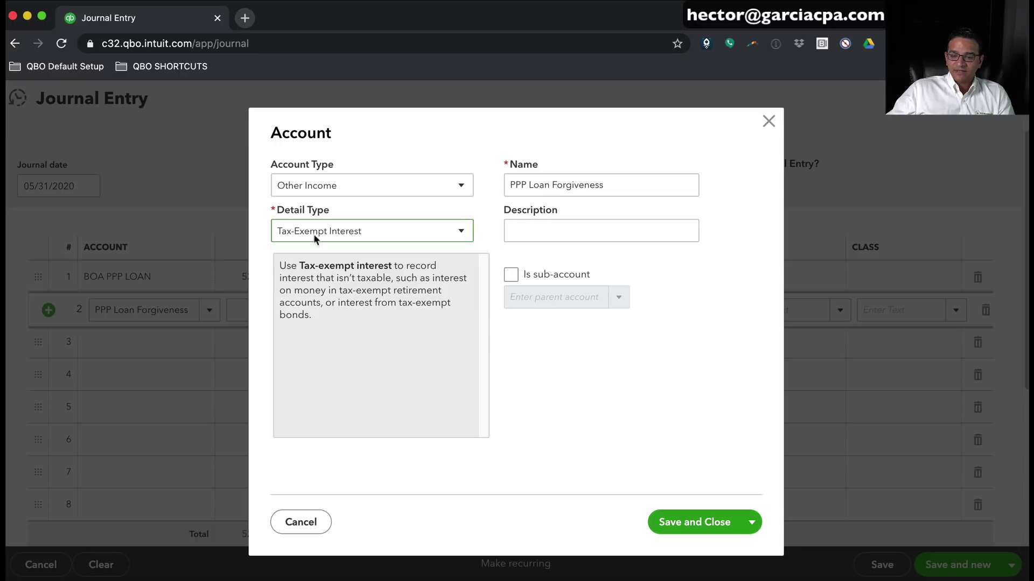
{"action": "left_click", "coordinate": [361, 239]}
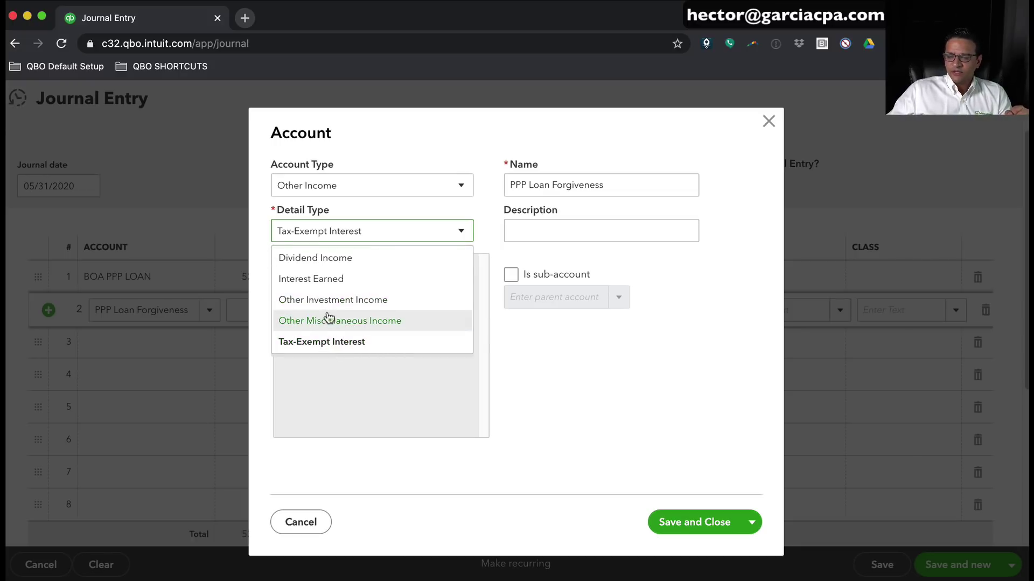
{"action": "left_click", "coordinate": [311, 343]}
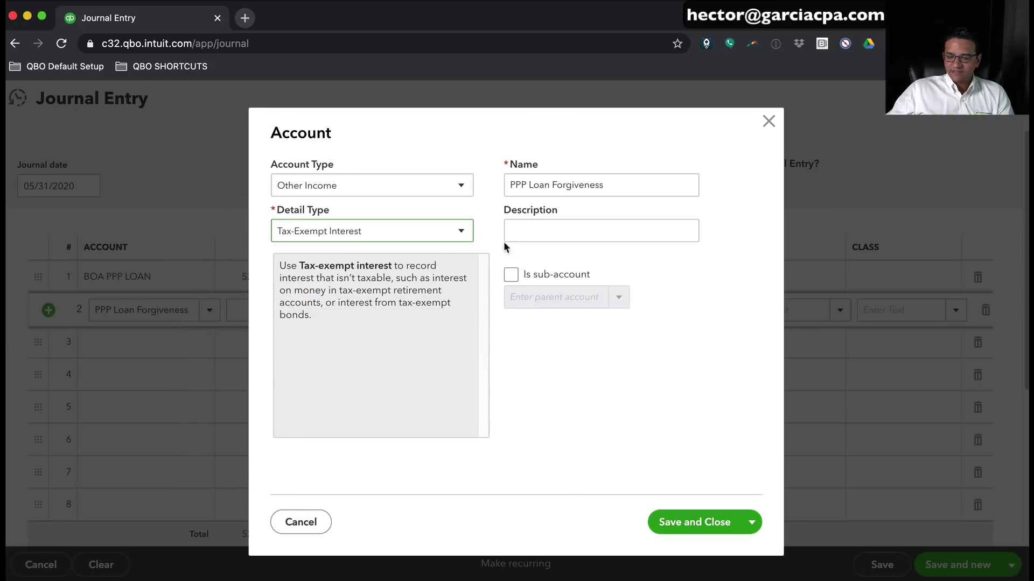
{"action": "left_click", "coordinate": [698, 531]}
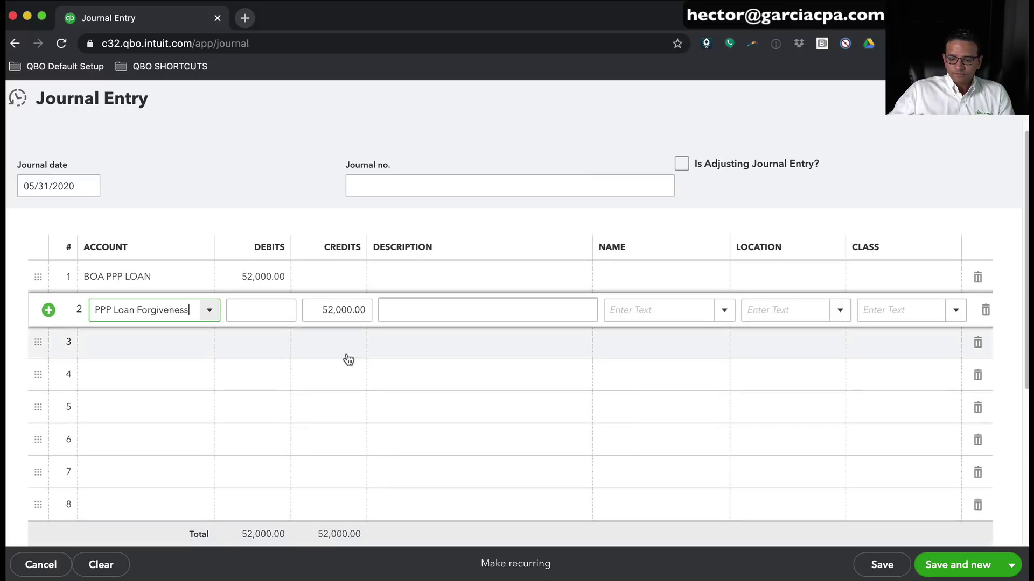
- Save and close the journal entry, then return from the transaction report to the Balance Sheet
{"action": "left_click", "coordinate": [885, 565]}
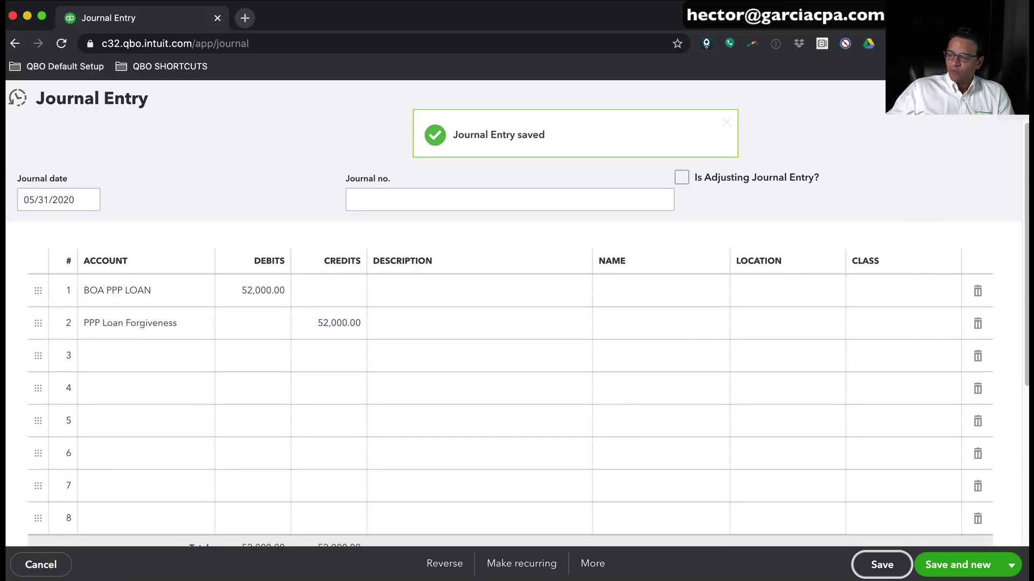
{"action": "left_click", "coordinate": [40, 565]}
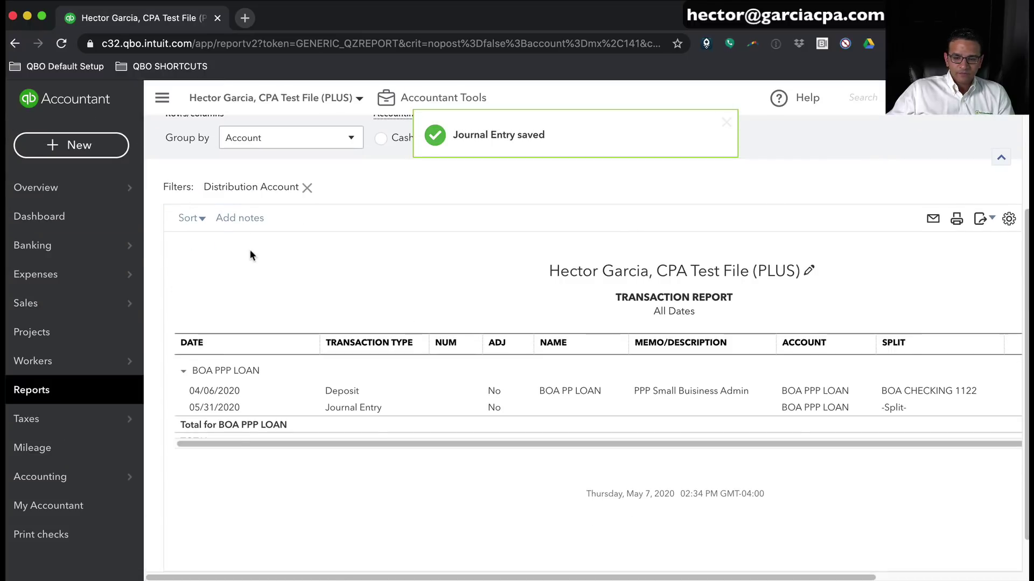
{"action": "scroll", "coordinate": [250, 251], "scroll_direction": "up", "scroll_amount": 3}
{"action": "left_click", "coordinate": [198, 175]}
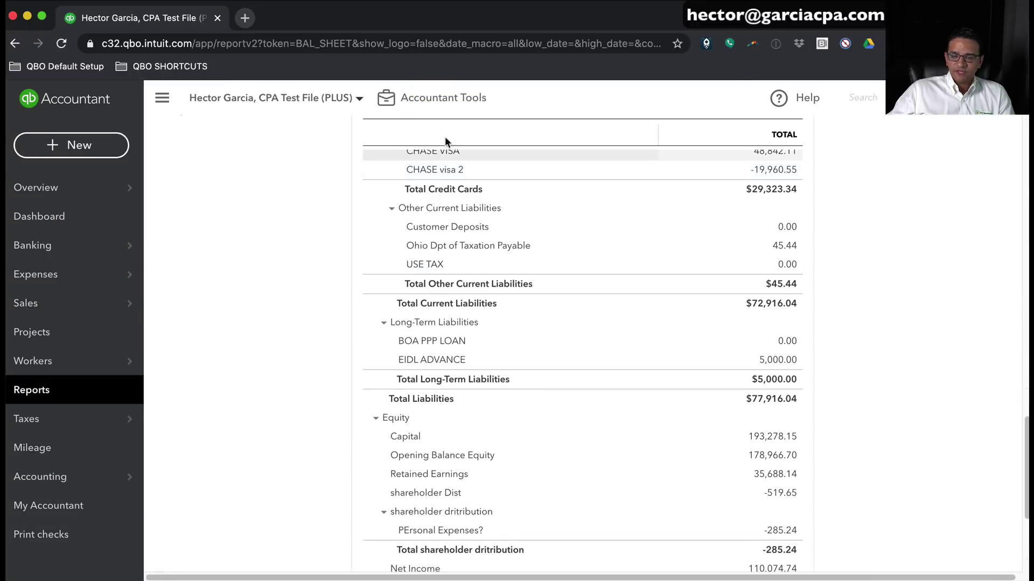
- Change the Balance Sheet to a custom report period with 05/30/2020 as the end date
{"action": "scroll", "coordinate": [436, 195], "scroll_direction": "up", "scroll_amount": 10}
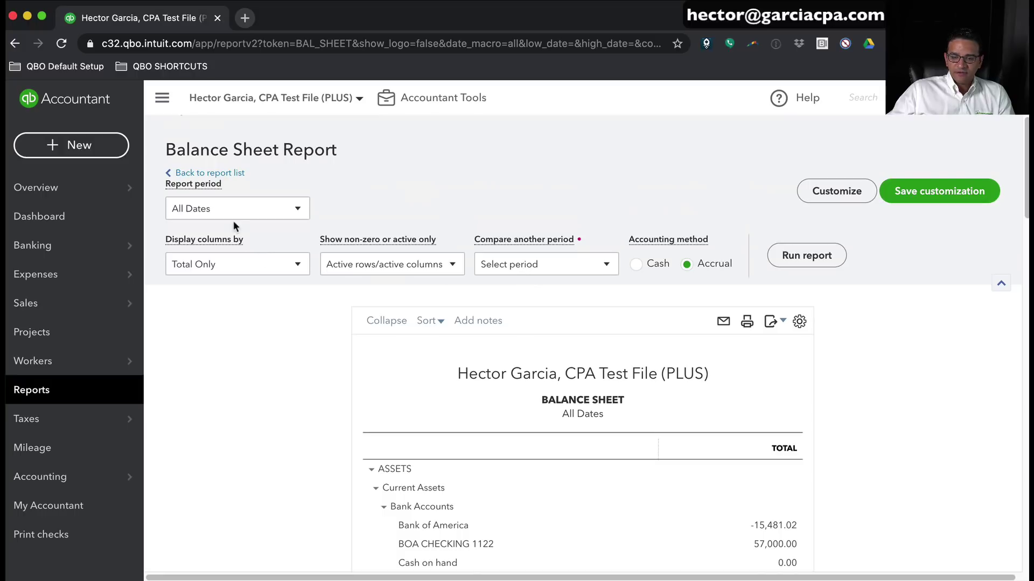
{"action": "left_click", "coordinate": [234, 213]}
{"action": "left_click", "coordinate": [218, 254]}
{"action": "left_click", "coordinate": [368, 210]}
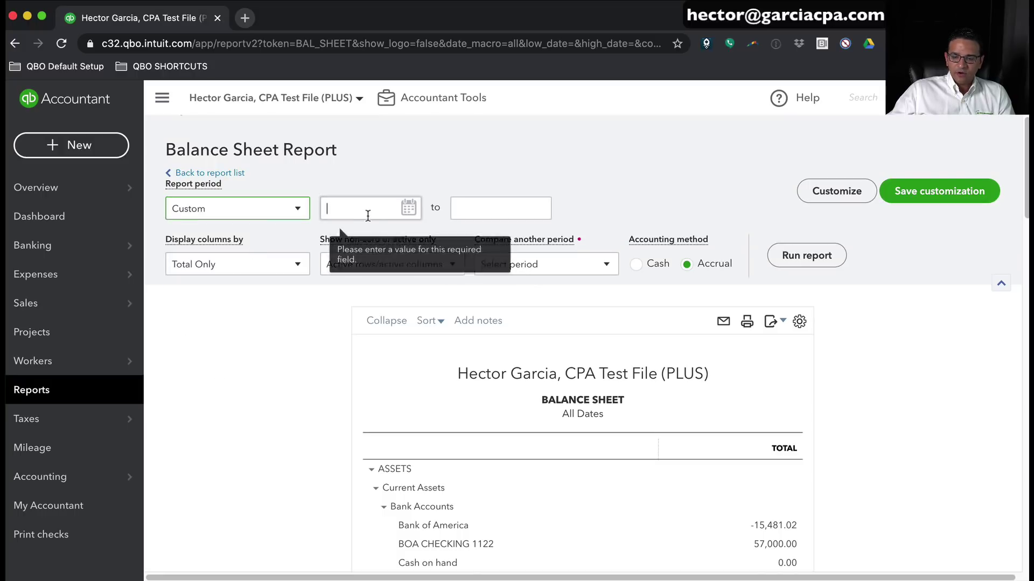
{"action": "left_click", "coordinate": [484, 210]}
{"action": "type", "text": "05/30/2020"}
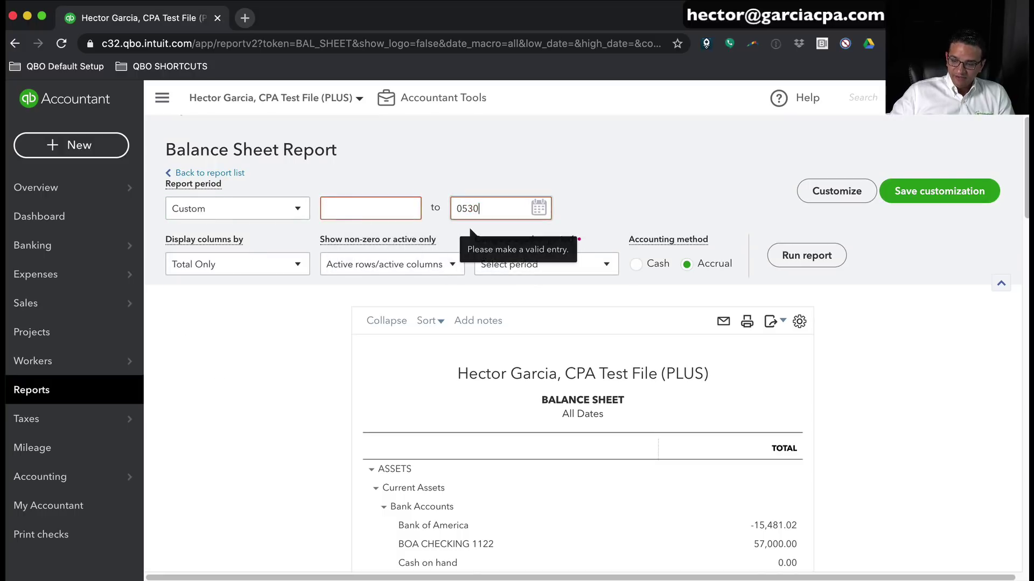
{"action": "key", "text": "Tab"}
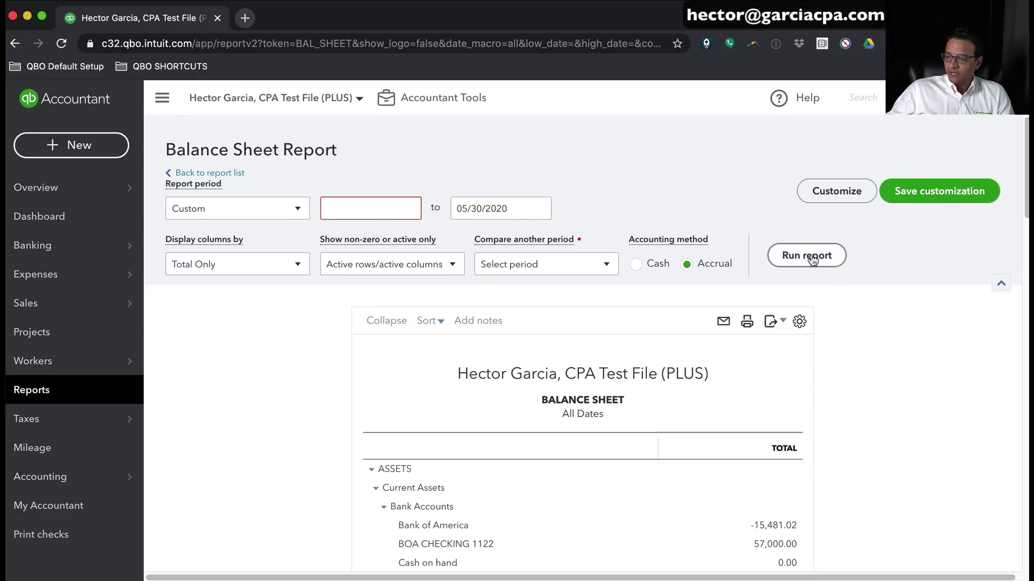
- Set the start date to 01/01/2020, run the Balance Sheet, and check the BOA PPP LOAN balance under Long-Term Liabilities
{"action": "left_click", "coordinate": [380, 208]}
{"action": "type", "text": "01/01/2020"}
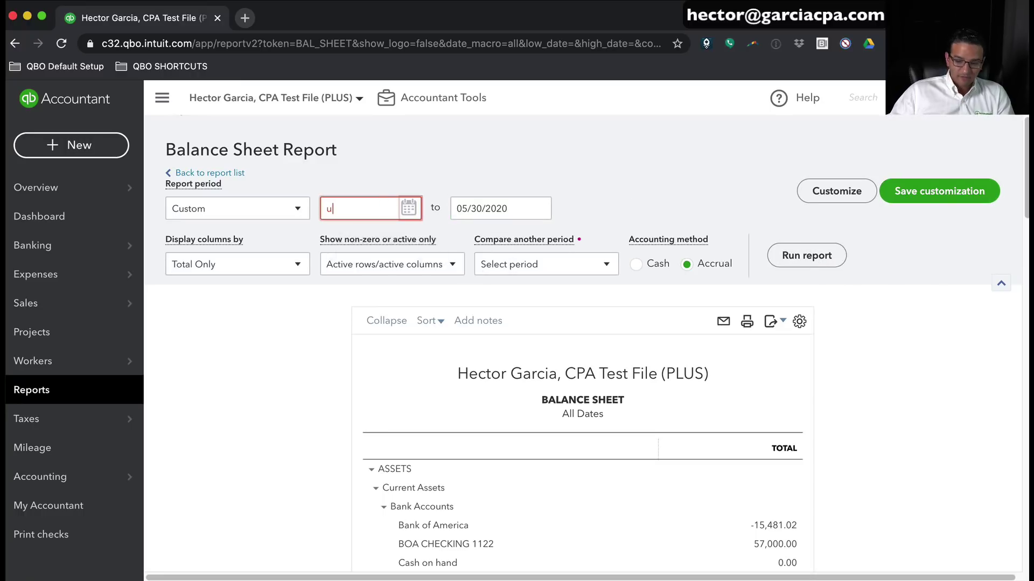
{"action": "left_click", "coordinate": [806, 255]}
{"action": "scroll", "coordinate": [776, 467], "scroll_direction": "down", "scroll_amount": 15}
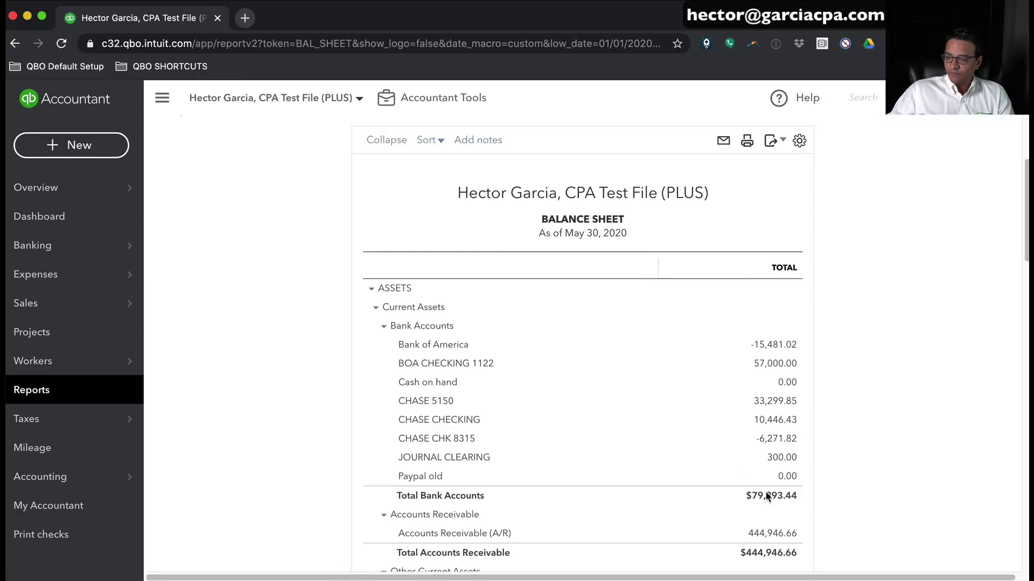
{"action": "scroll", "coordinate": [803, 475], "scroll_direction": "up", "scroll_amount": 8}
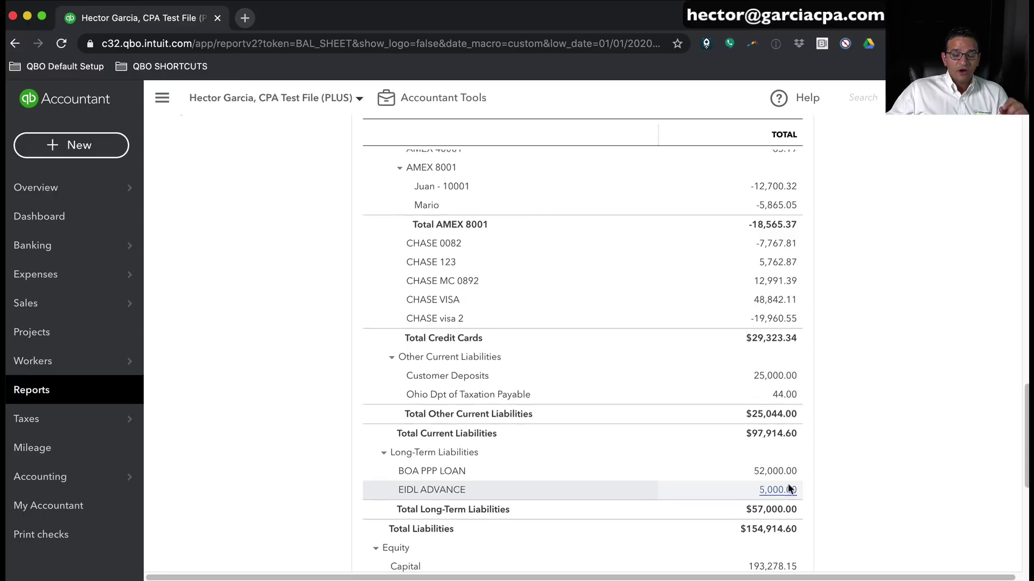
- Rerun the Balance Sheet with 05/31/2020 as the end date and check the BOA PPP LOAN balance again
{"action": "scroll", "coordinate": [787, 483], "scroll_direction": "up", "scroll_amount": 10}
{"action": "left_click", "coordinate": [533, 208]}
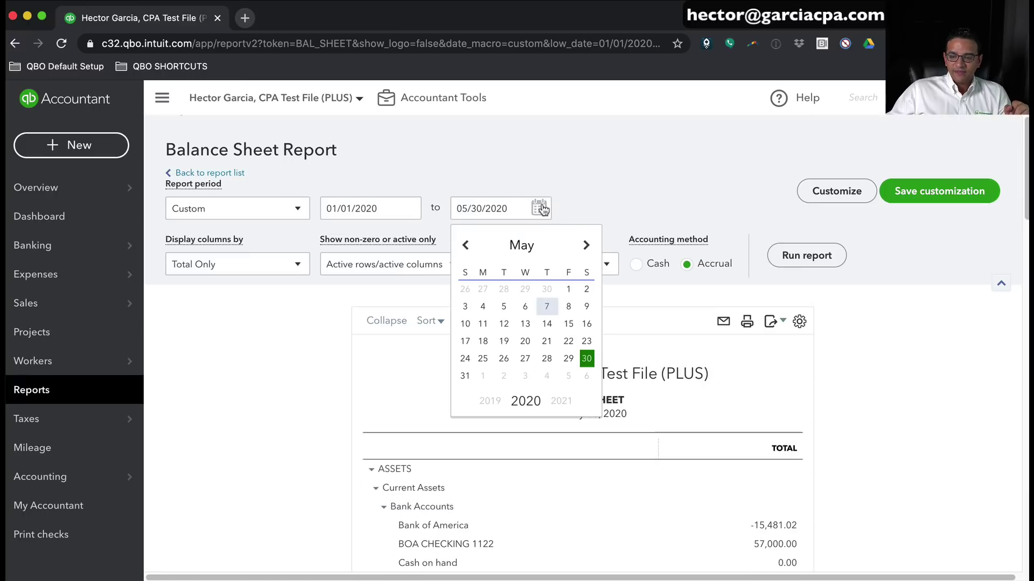
{"action": "left_click", "coordinate": [466, 376]}
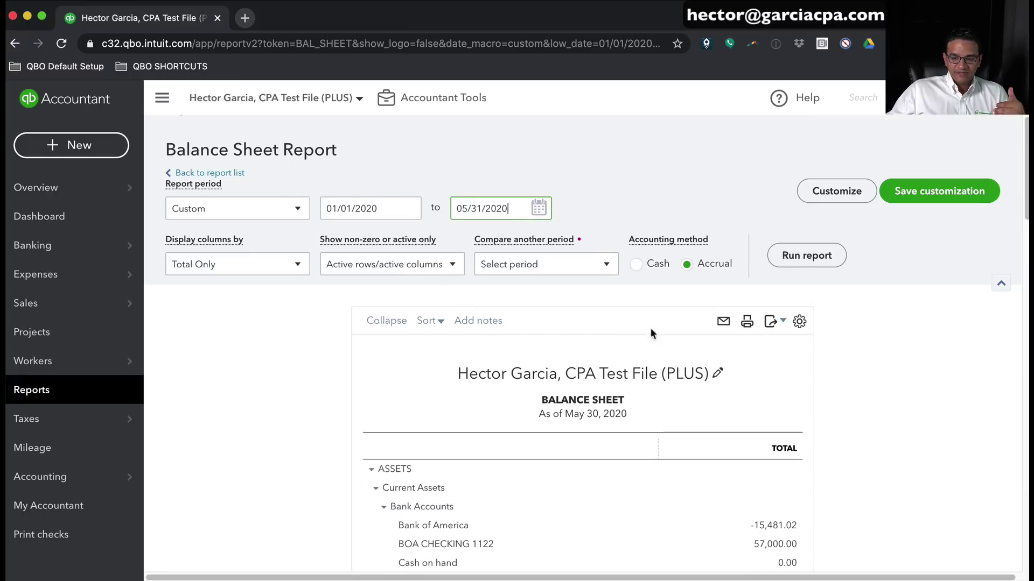
{"action": "left_click", "coordinate": [802, 258]}
{"action": "scroll", "coordinate": [843, 458], "scroll_direction": "down", "scroll_amount": 15}
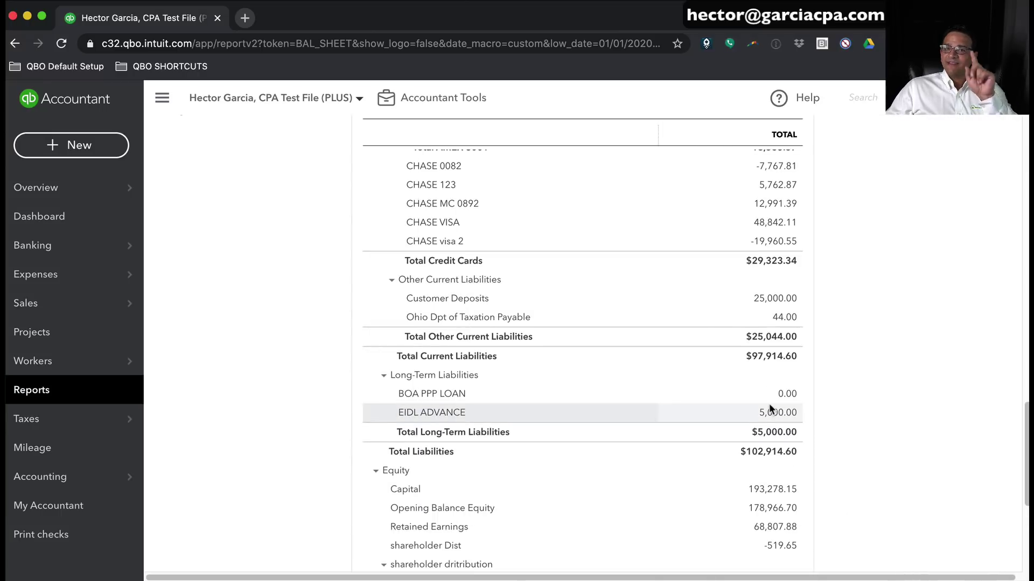
- Run the Profit and Loss report for All Dates and check the PPP Loan Forgiveness amount under Other Income
{"action": "left_click", "coordinate": [29, 402]}
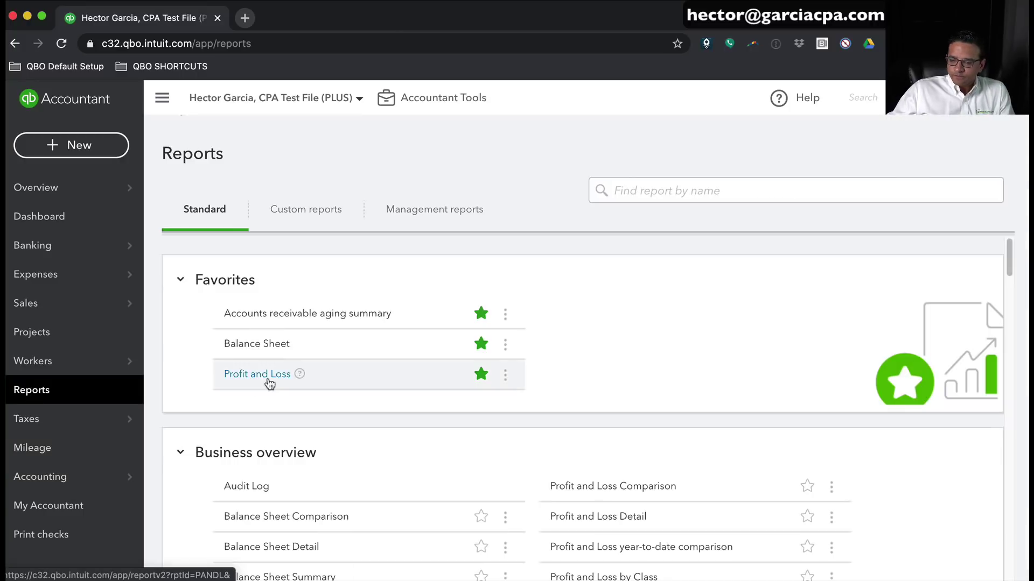
{"action": "left_click", "coordinate": [269, 380]}
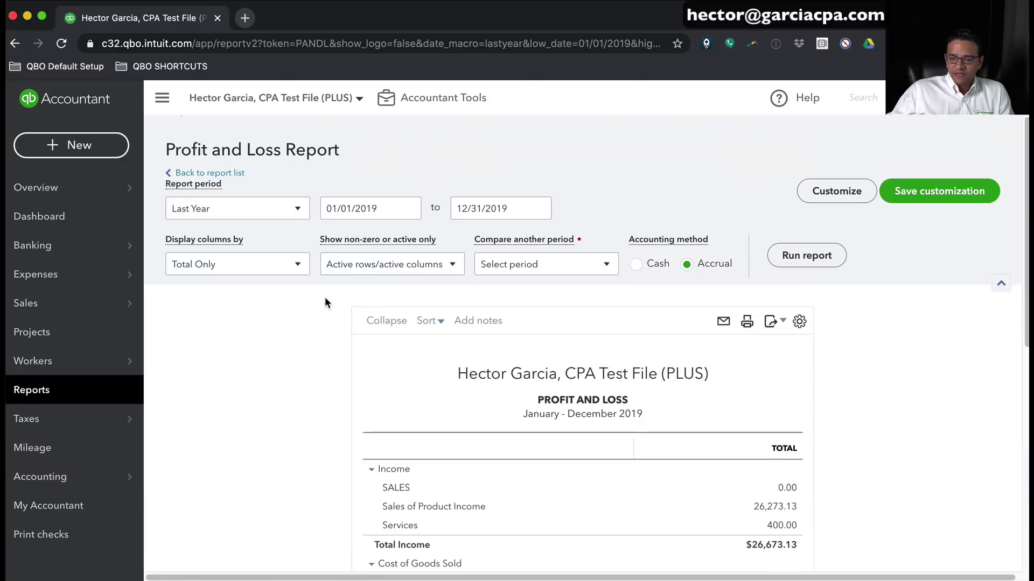
{"action": "left_click", "coordinate": [296, 210]}
{"action": "scroll", "coordinate": [219, 248], "scroll_direction": "up", "scroll_amount": 5}
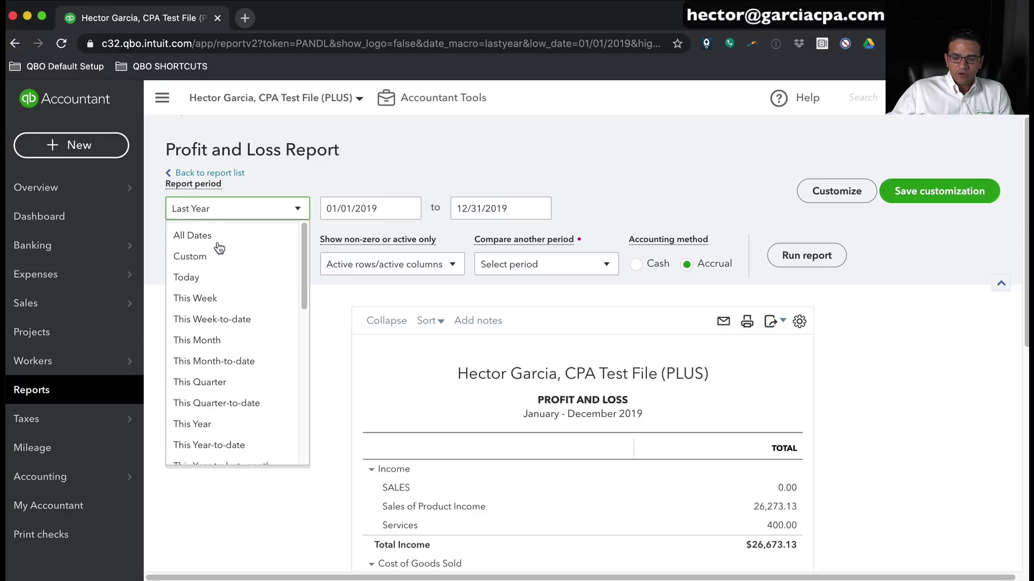
{"action": "left_click", "coordinate": [205, 237]}
{"action": "left_click", "coordinate": [790, 265]}
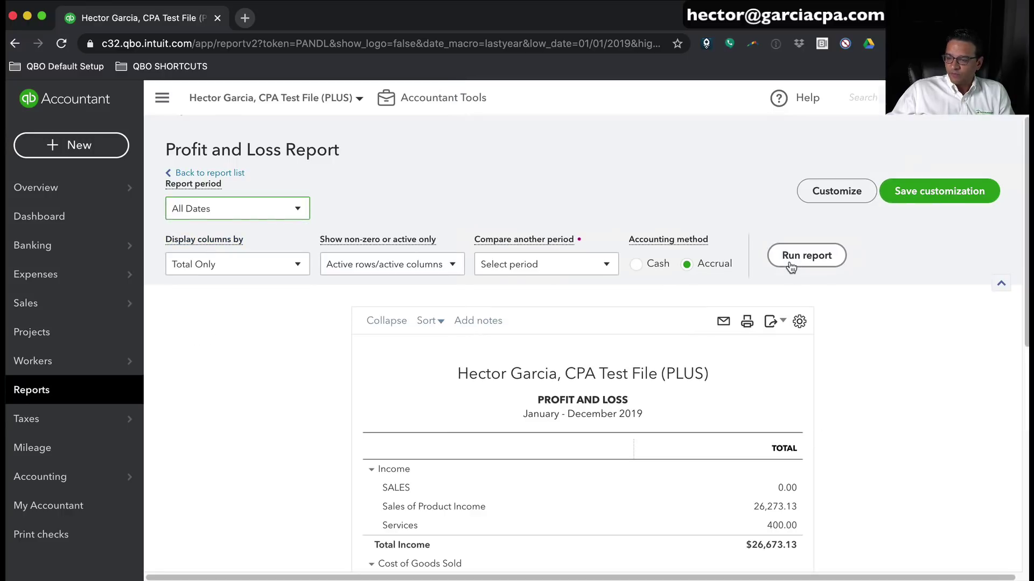
{"action": "scroll", "coordinate": [841, 333], "scroll_direction": "down", "scroll_amount": 3}
{"action": "scroll", "coordinate": [891, 435], "scroll_direction": "down", "scroll_amount": 10}
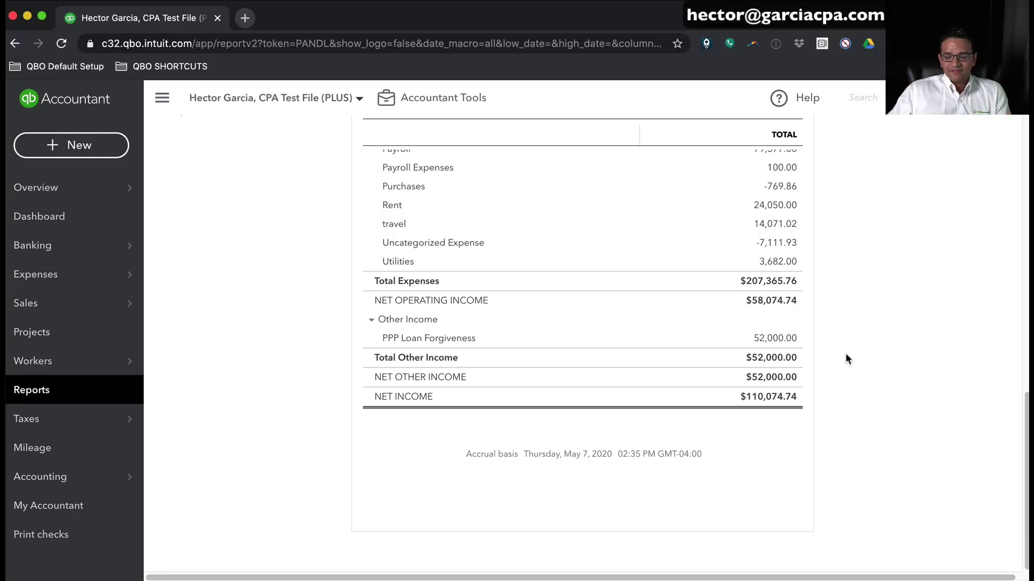
- Open the journal entry behind the PPP Loan Forgiveness amount and set the BOA PPP LOAN debit to 47,000
{"action": "left_click", "coordinate": [763, 338]}
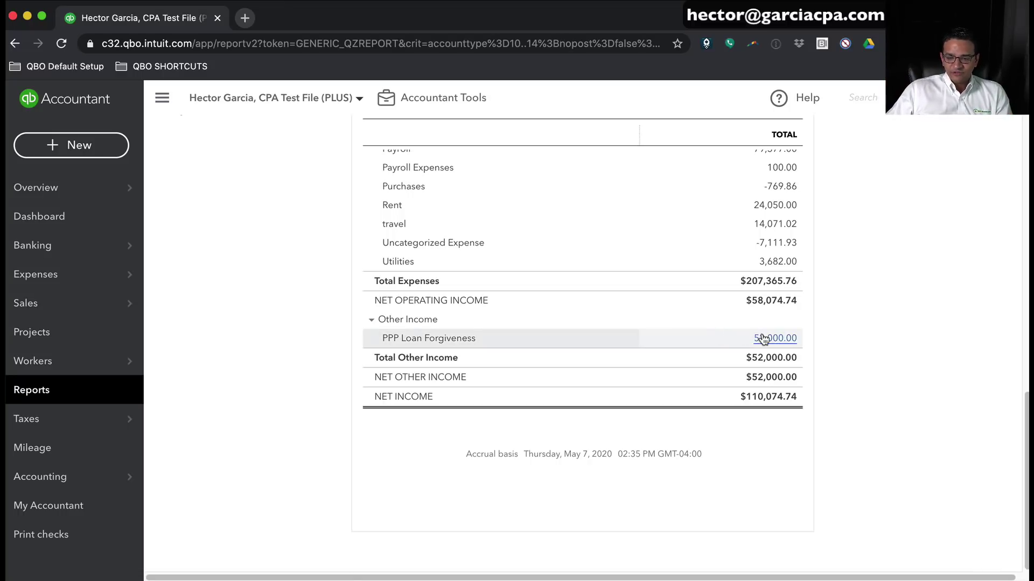
{"action": "left_click", "coordinate": [234, 414]}
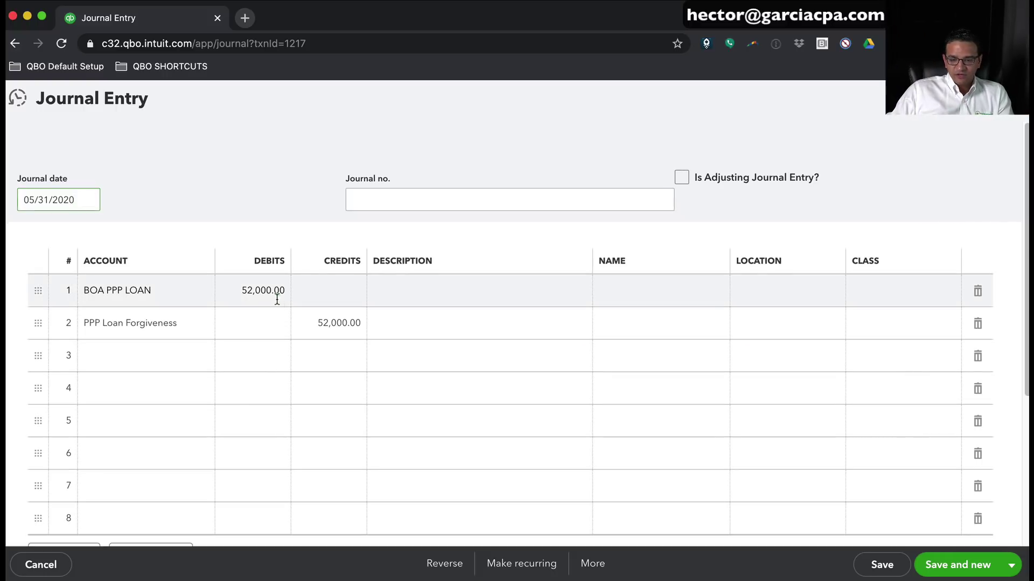
{"action": "left_click", "coordinate": [280, 293]}
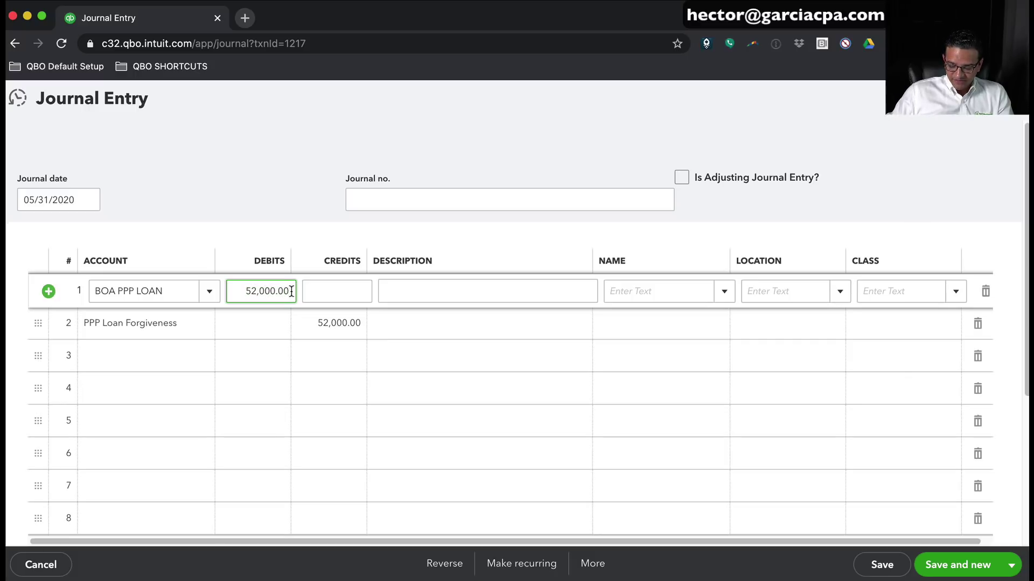
{"action": "double_click", "coordinate": [291, 291]}
{"action": "type", "text": "47000"}
{"action": "key", "text": "Tab"}
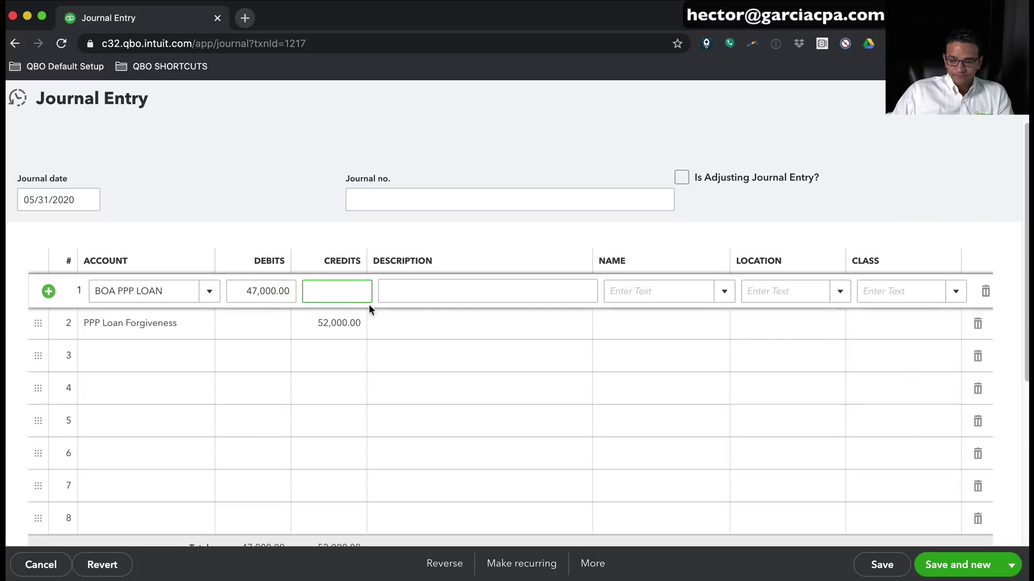
- Set the PPP Loan Forgiveness credit to 47,000, then save and close the journal entry
{"action": "left_click", "coordinate": [335, 333]}
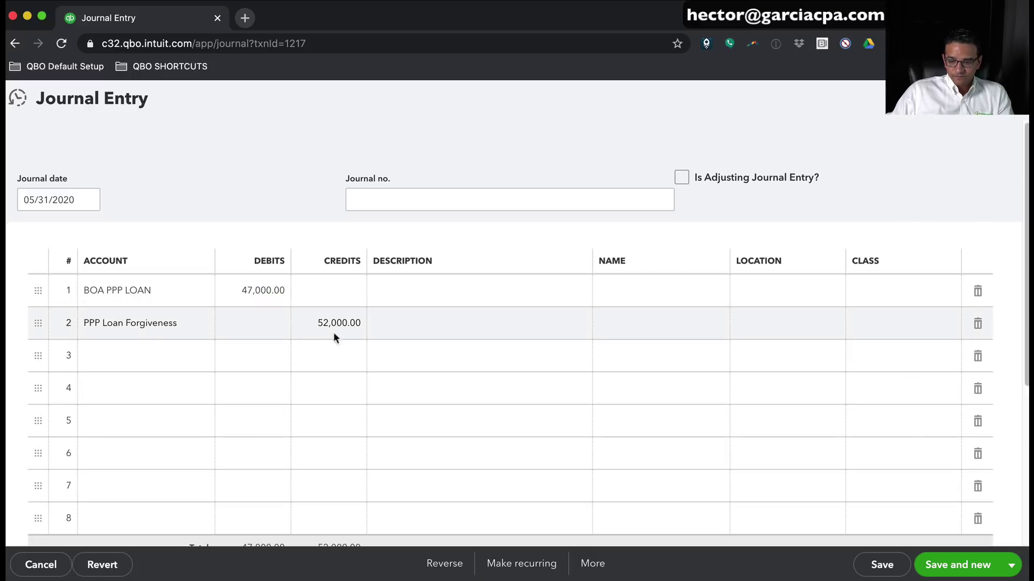
{"action": "double_click", "coordinate": [370, 327]}
{"action": "type", "text": "47000"}
{"action": "key", "text": "Tab"}
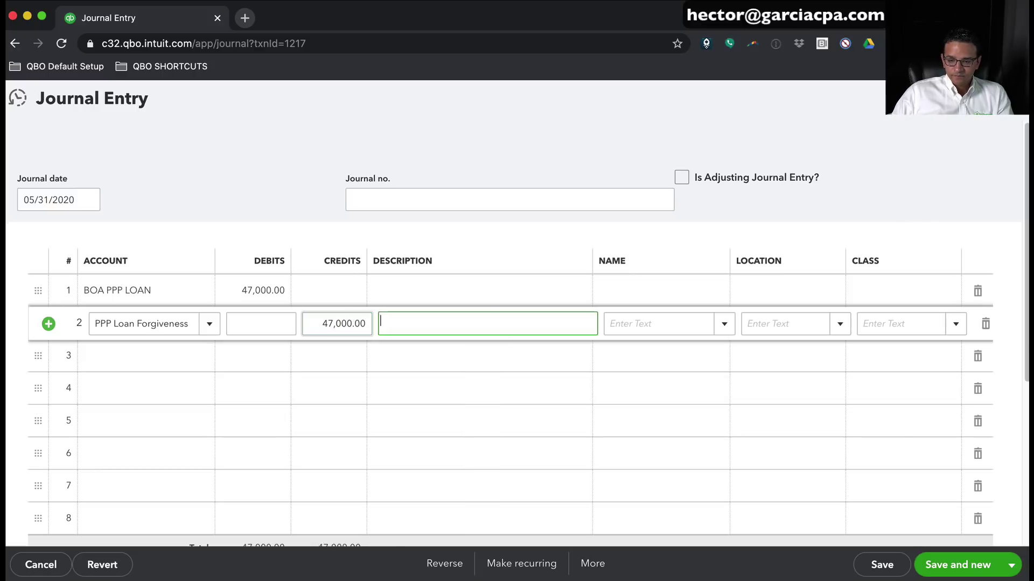
{"action": "left_click", "coordinate": [969, 560]}
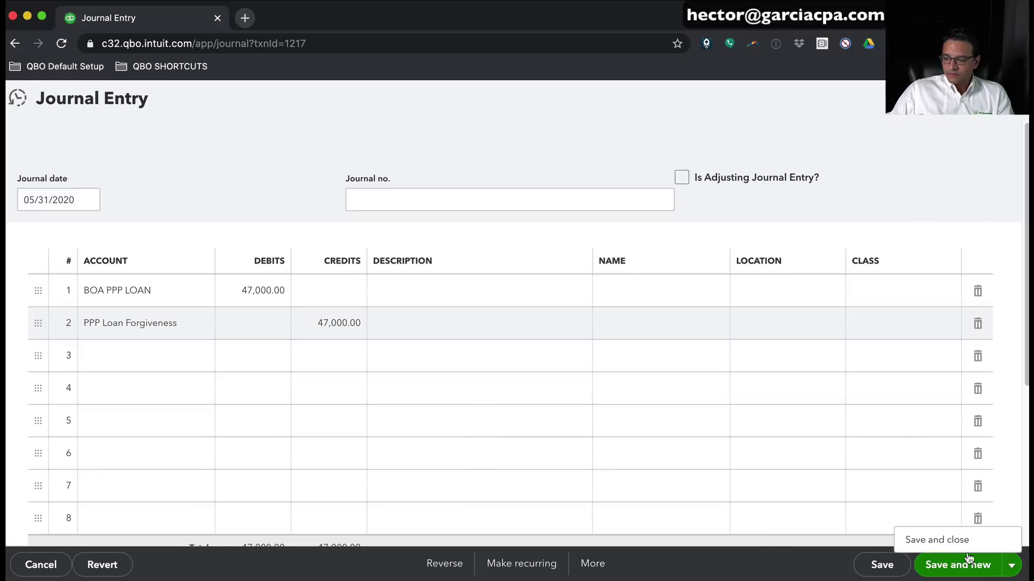
{"action": "left_click", "coordinate": [943, 543]}
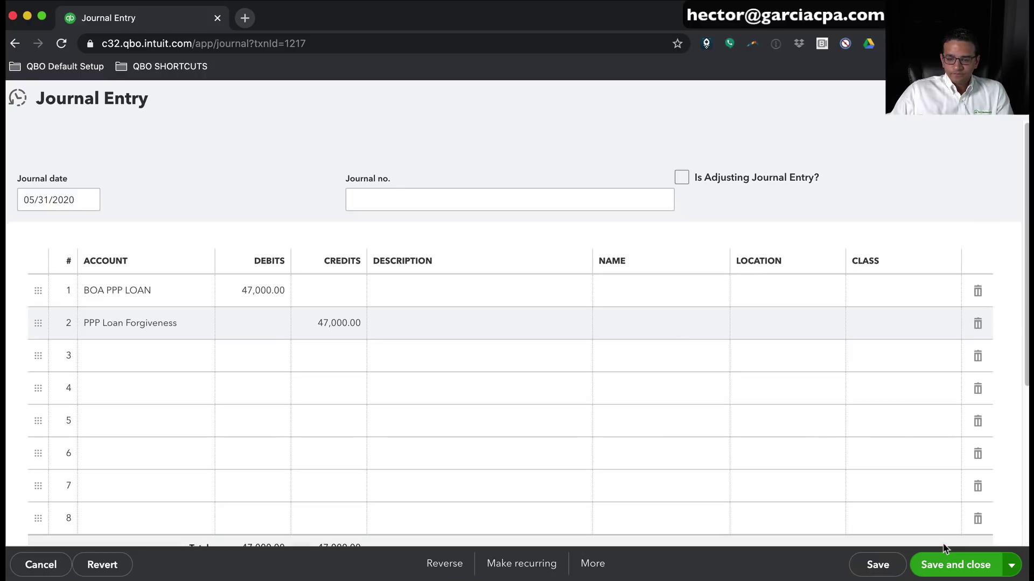
{"action": "left_click", "coordinate": [948, 562]}
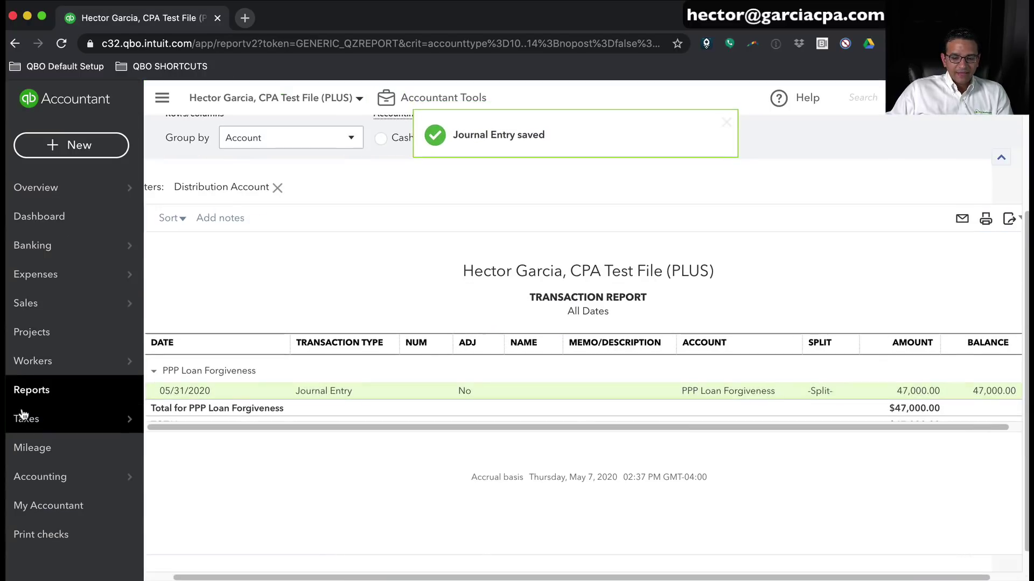
- Run the Balance Sheet for All Dates and check the BOA PPP LOAN and EIDL ADVANCE balances under Long-Term Liabilities
{"action": "left_click", "coordinate": [29, 391]}
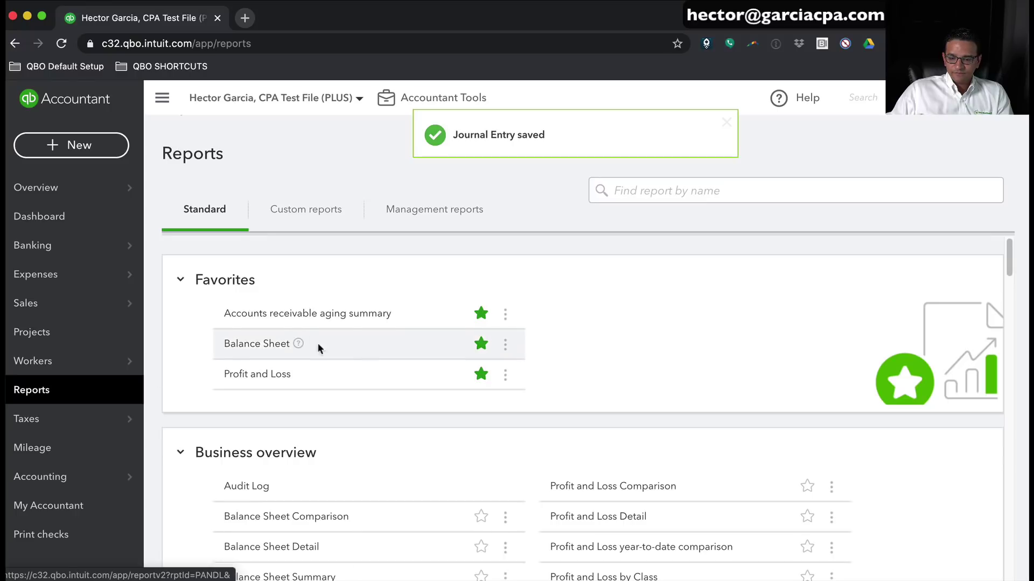
{"action": "left_click", "coordinate": [254, 340]}
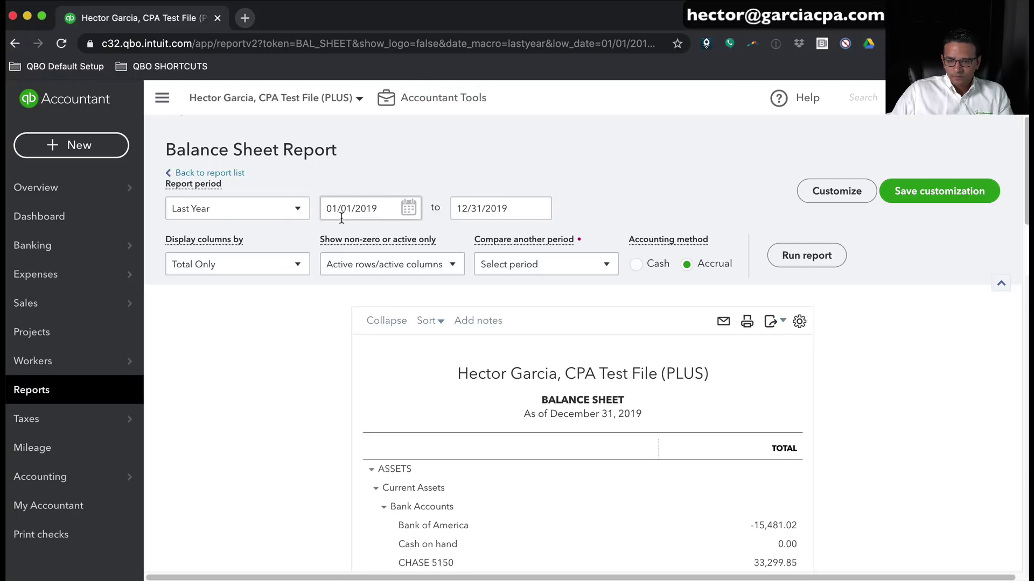
{"action": "left_click", "coordinate": [227, 209]}
{"action": "scroll", "coordinate": [208, 236], "scroll_direction": "up", "scroll_amount": 6}
{"action": "left_click", "coordinate": [205, 238]}
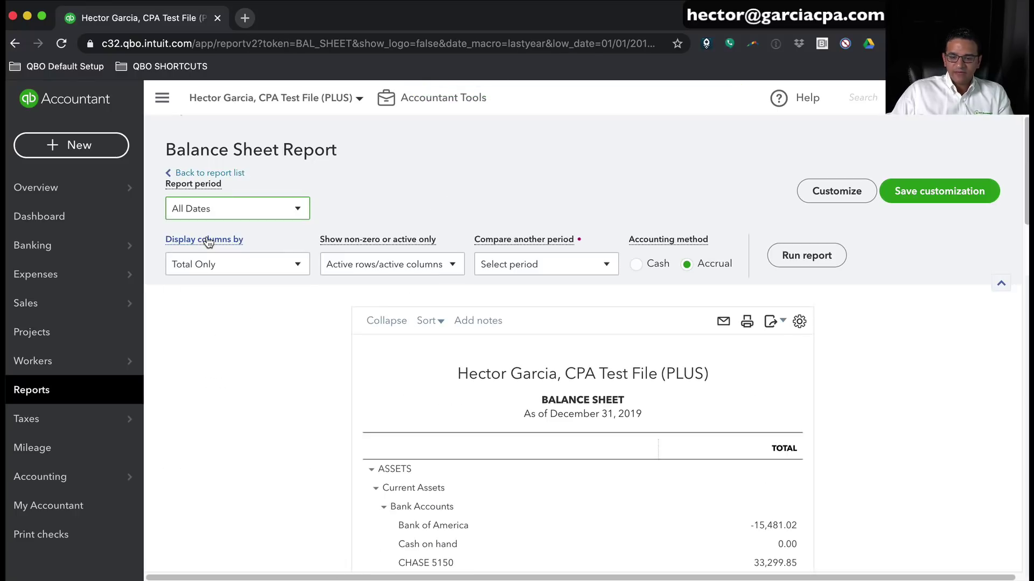
{"action": "left_click", "coordinate": [805, 257]}
{"action": "scroll", "coordinate": [865, 431], "scroll_direction": "down", "scroll_amount": 3}
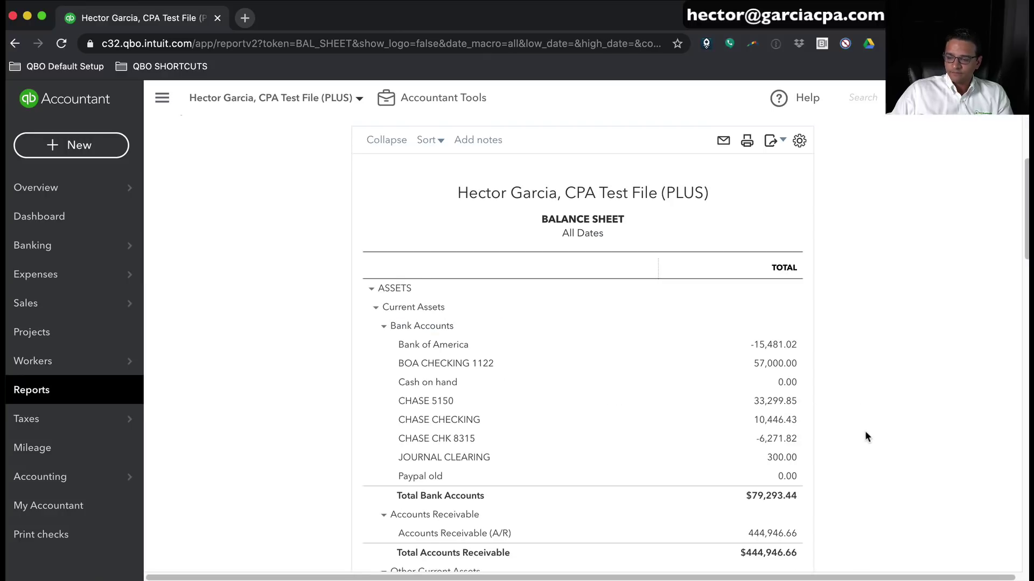
{"action": "scroll", "coordinate": [865, 432], "scroll_direction": "down", "scroll_amount": 15}
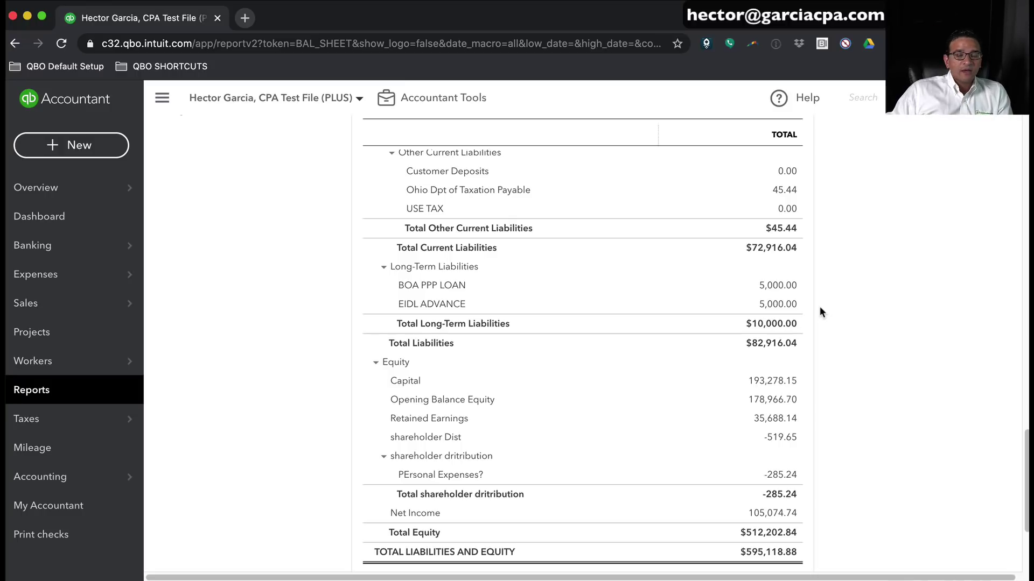
- Reopen the recent loan forgiveness journal entry and add a third line debiting EIDL ADVANCE for 5,000
{"action": "left_click", "coordinate": [860, 97]}
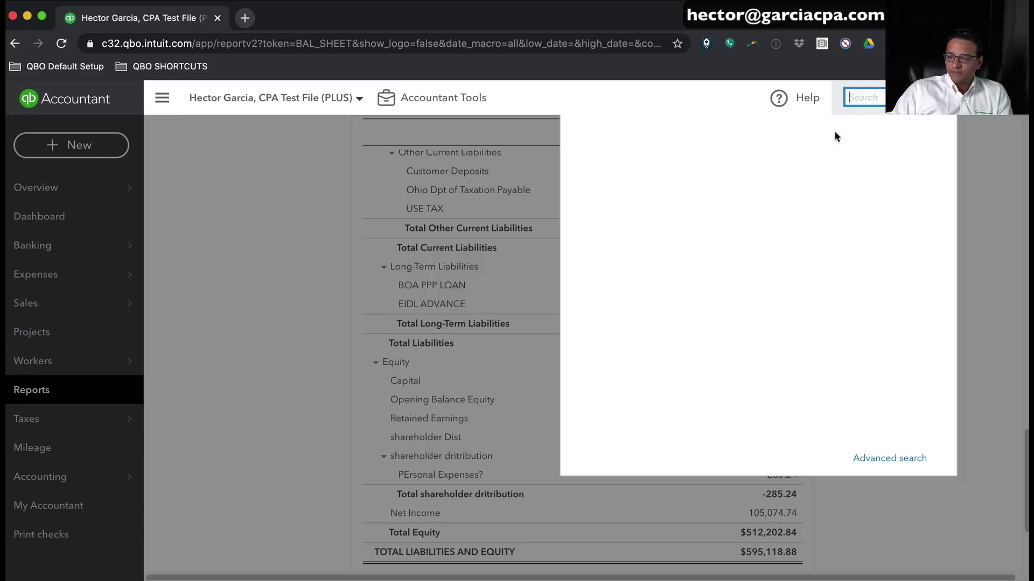
{"action": "left_click", "coordinate": [669, 152]}
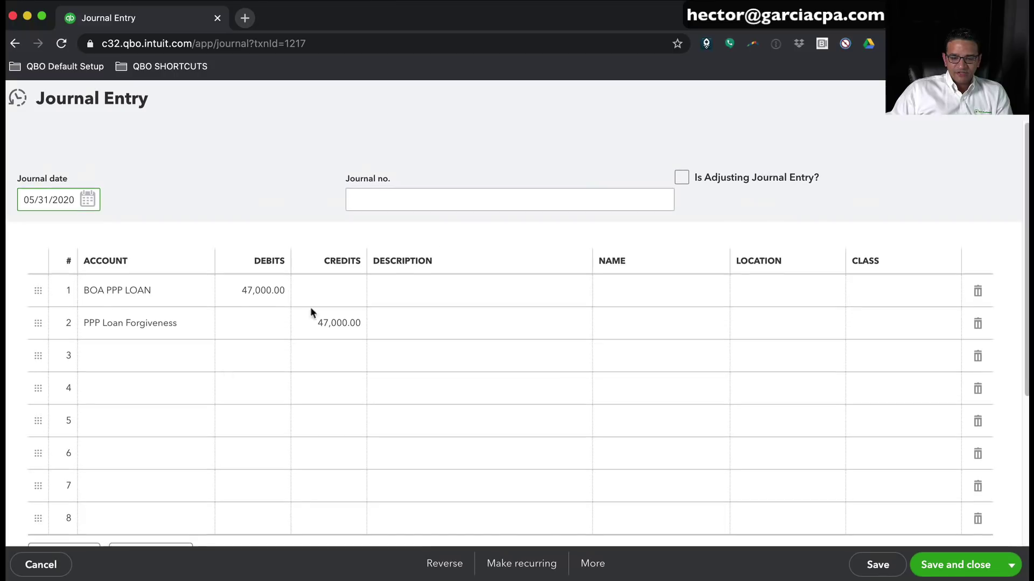
{"action": "left_click", "coordinate": [141, 354]}
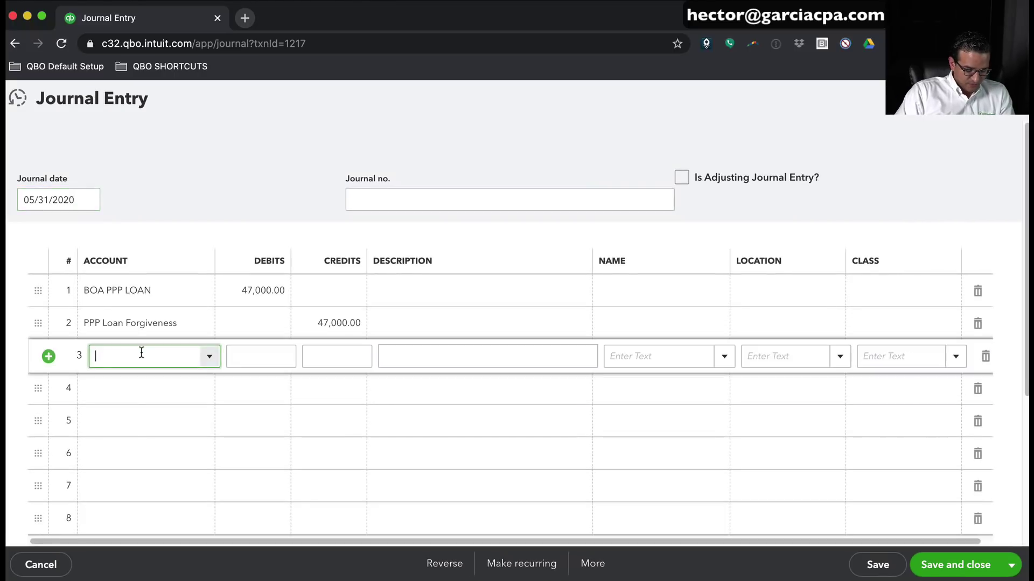
{"action": "type", "text": "eid"}
{"action": "left_click", "coordinate": [165, 407]}
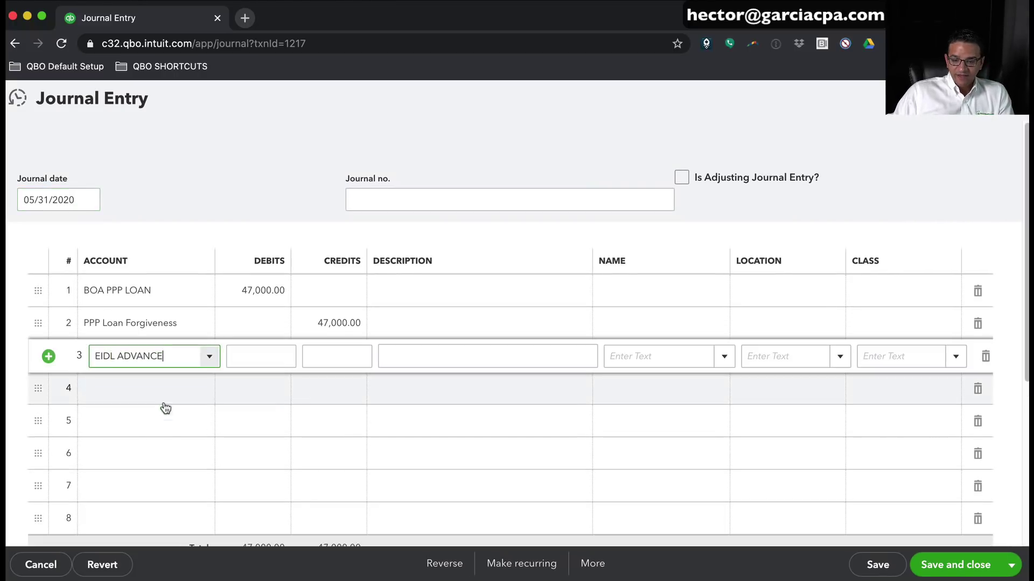
{"action": "left_click", "coordinate": [280, 357]}
{"action": "type", "text": "5000"}
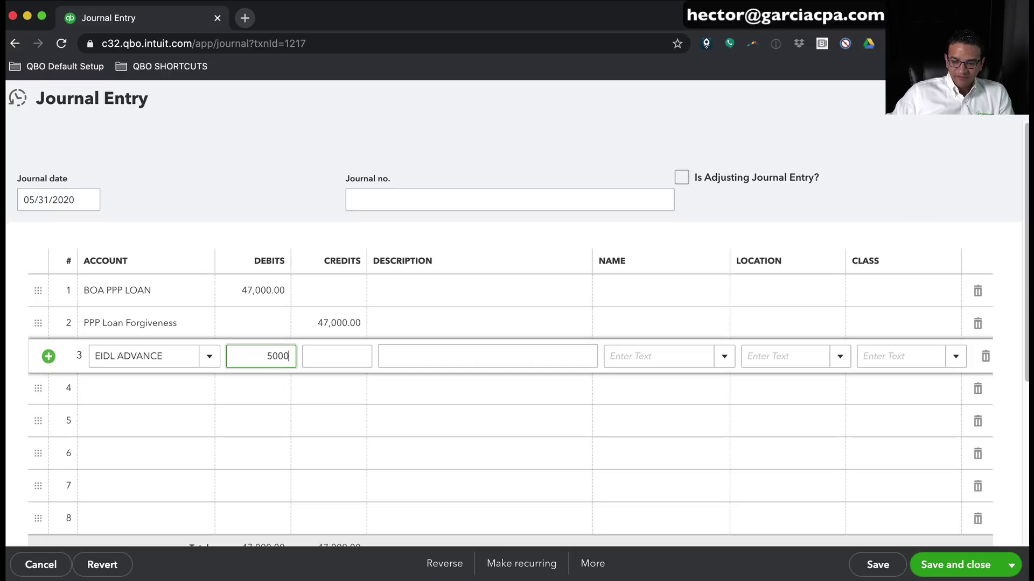
- On the fourth journal line, start adding a new account named EIDL ADVANCE FORGIVENESS
{"action": "left_click", "coordinate": [105, 391]}
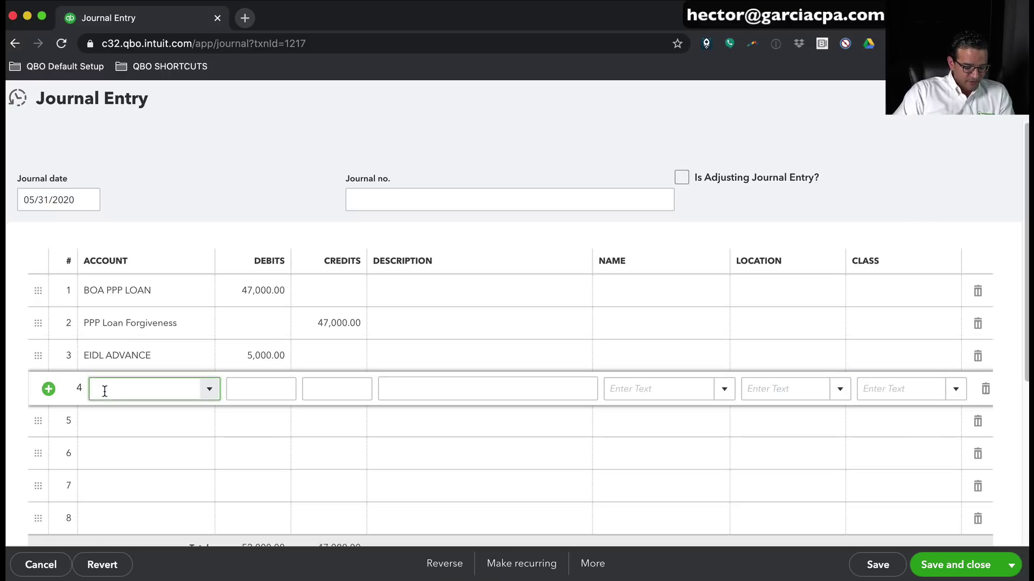
{"action": "type", "text": "EIDL"}
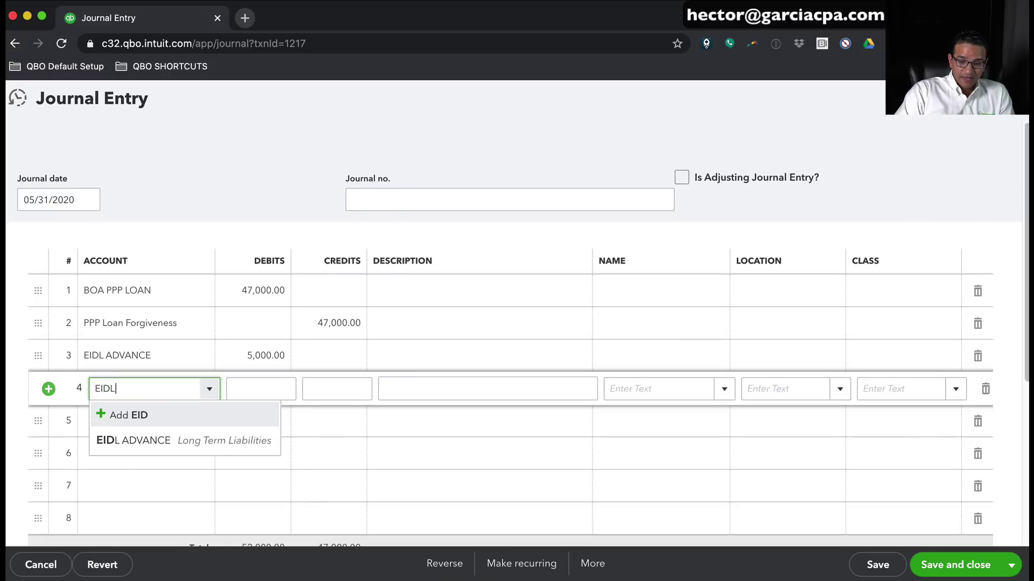
{"action": "type", "text": " ADVANCE"}
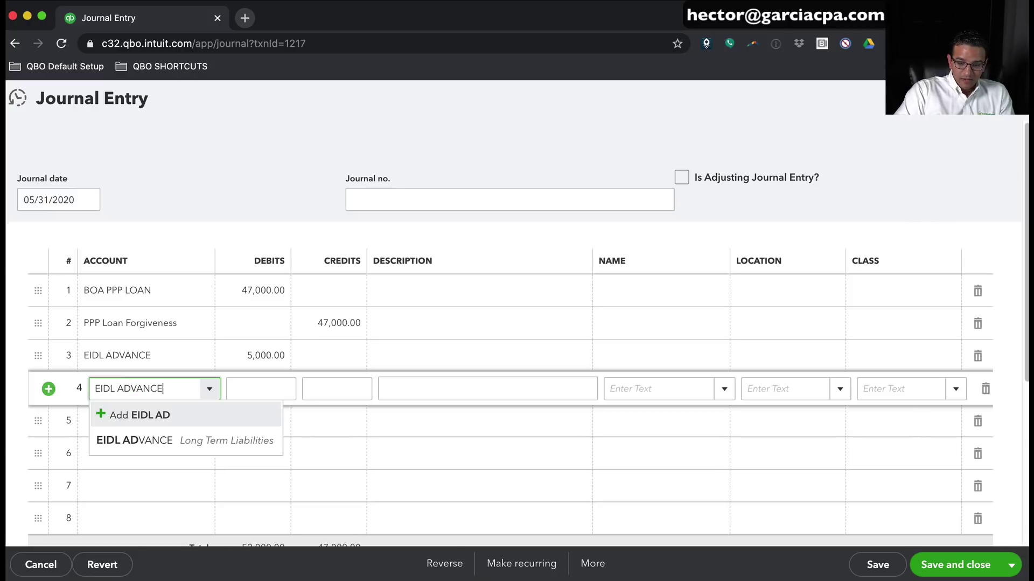
{"action": "type", "text": "D"}
{"action": "key", "text": "BackSpace"}
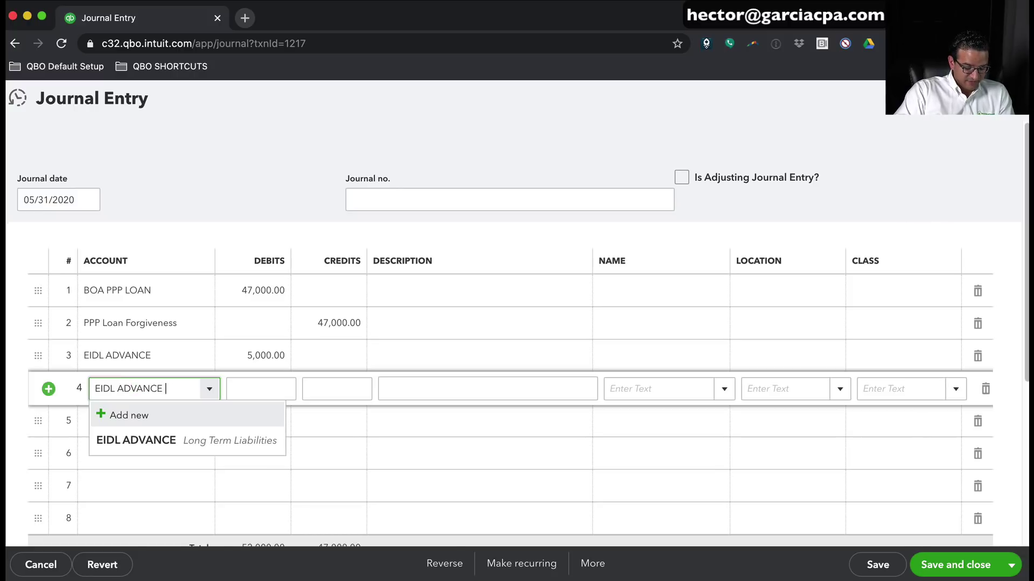
{"action": "type", "text": "FORGIVENESS"}
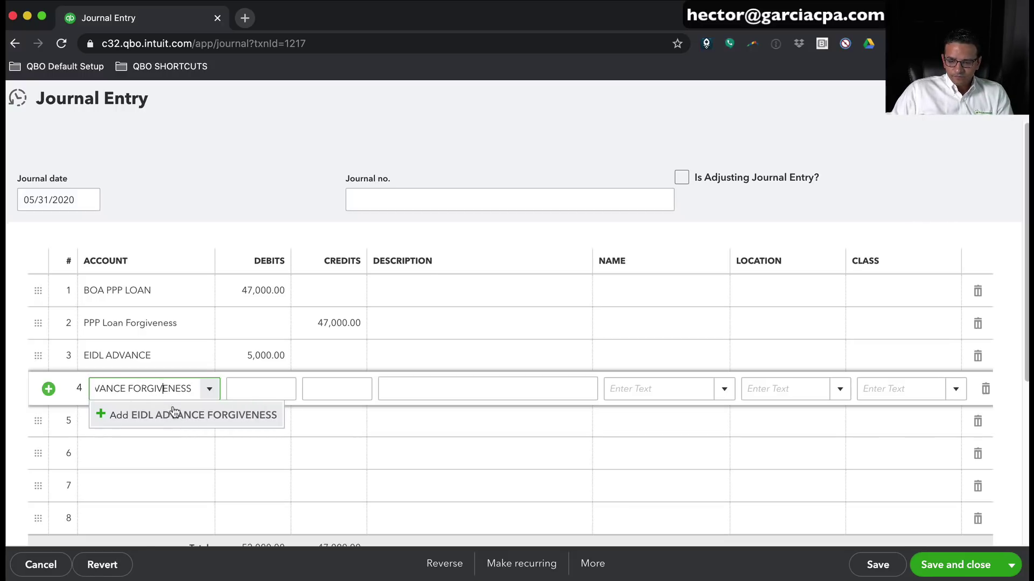
{"action": "left_click", "coordinate": [167, 412]}
- Give the new account the type Other Income and the detail type Other Miscellaneous Income, and save it
{"action": "left_click", "coordinate": [373, 188]}
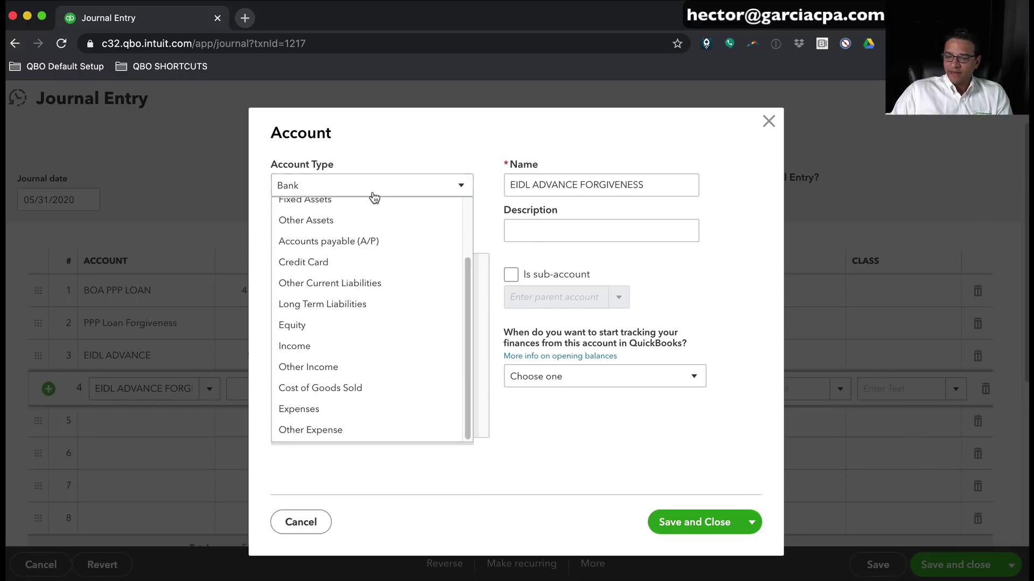
{"action": "scroll", "coordinate": [370, 269], "scroll_direction": "up", "scroll_amount": 2}
{"action": "scroll", "coordinate": [344, 323], "scroll_direction": "down", "scroll_amount": 2}
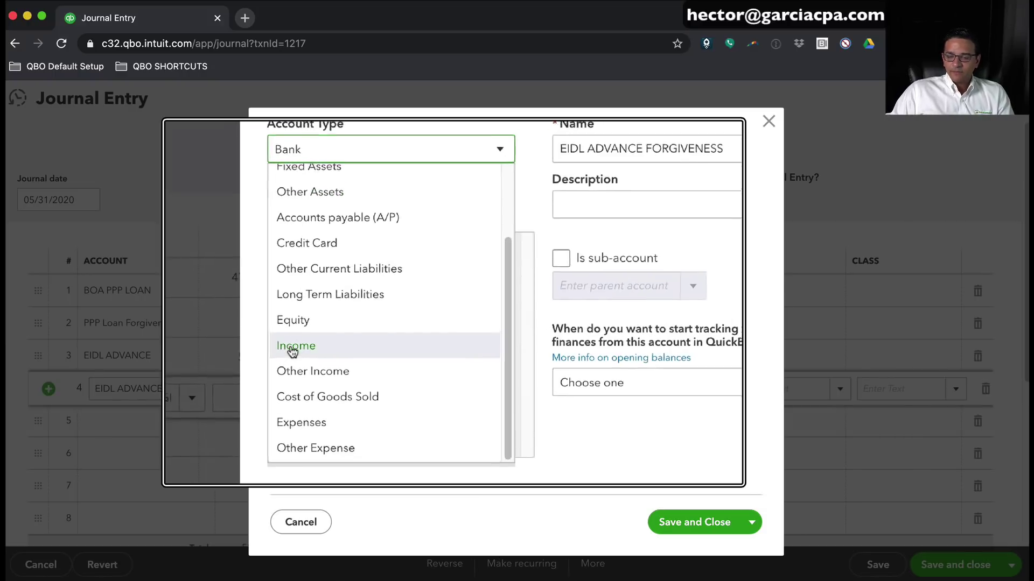
{"action": "left_click", "coordinate": [303, 371]}
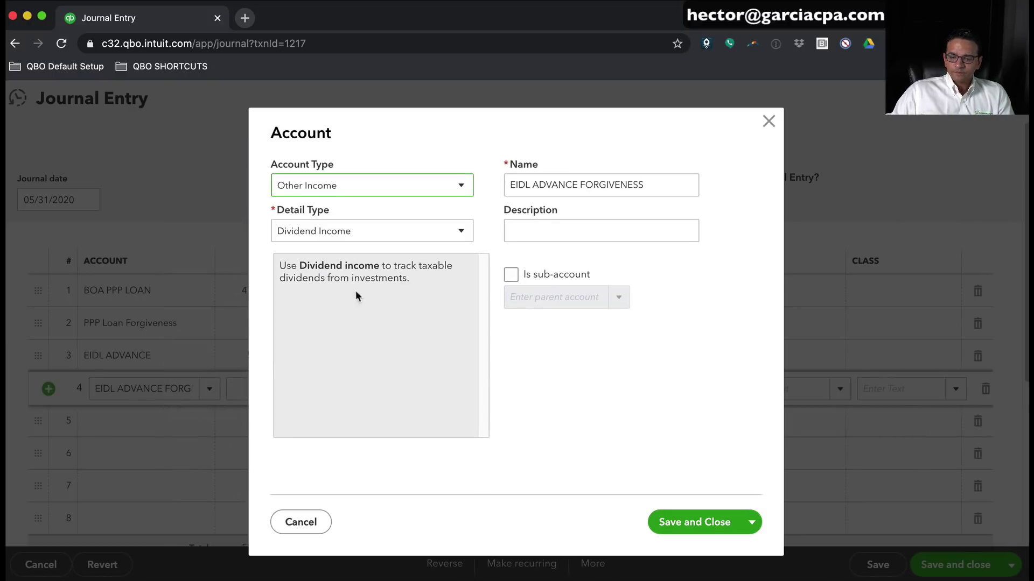
{"action": "left_click", "coordinate": [351, 238]}
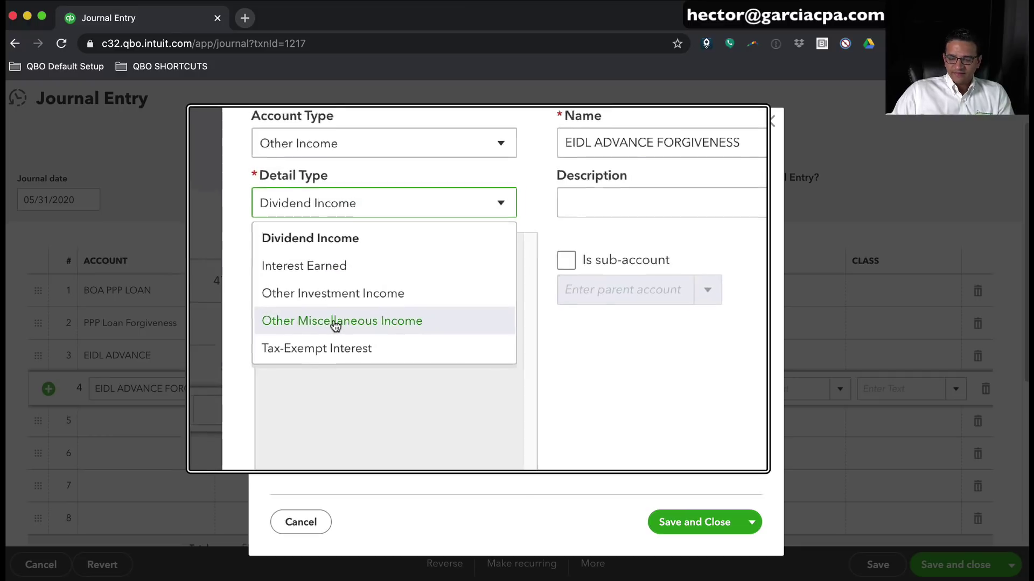
{"action": "left_click", "coordinate": [334, 322]}
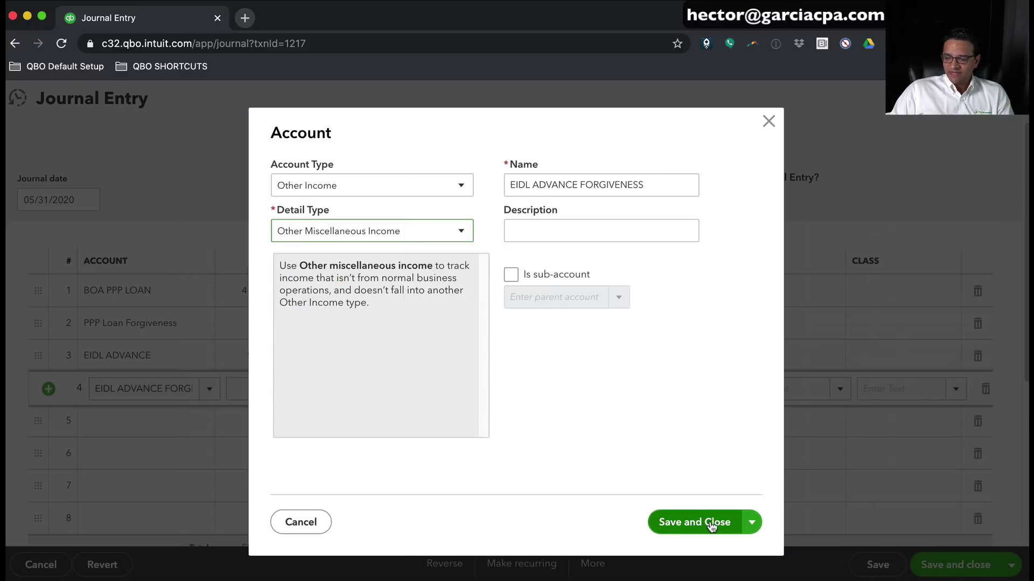
{"action": "left_click", "coordinate": [710, 522]}
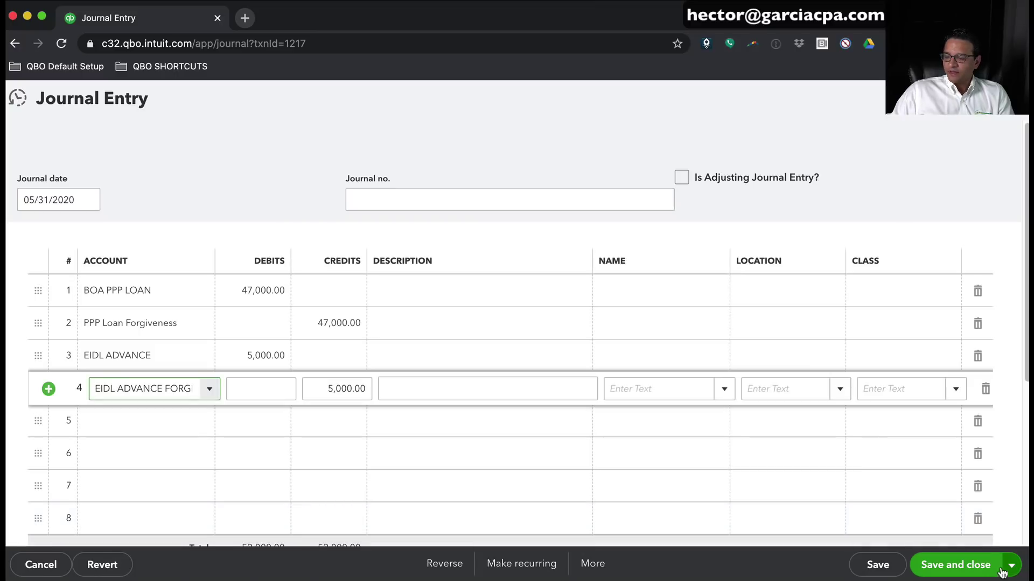
- Save and close the journal entry containing the PPP loan and EIDL advance forgiveness lines
{"action": "left_click", "coordinate": [952, 564]}
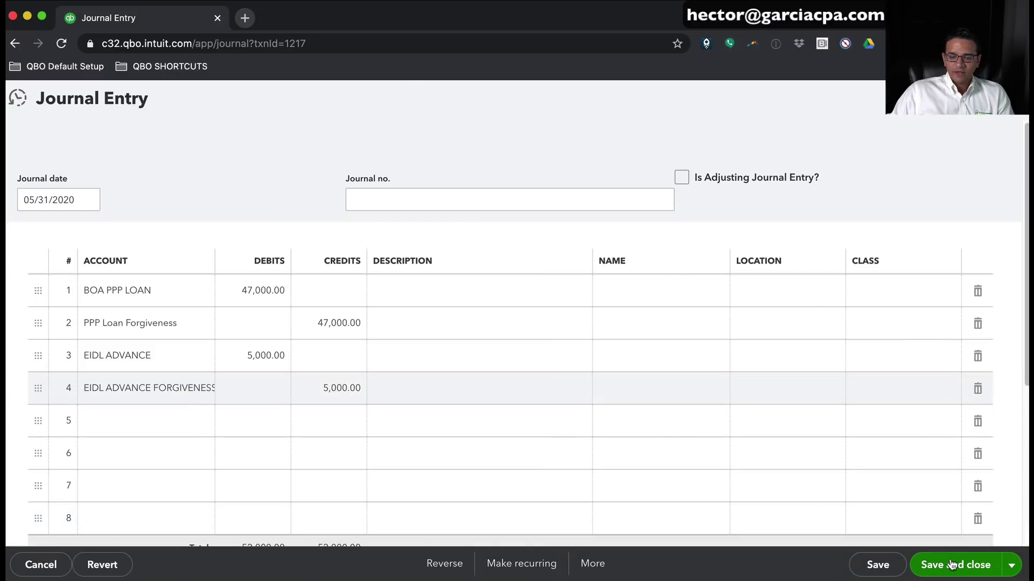
- Run the Balance Sheet for All Dates and recheck the PPP loan and EIDL advance balances under Long-Term Liabilities
{"action": "scroll", "coordinate": [943, 308], "scroll_direction": "up", "scroll_amount": 5}
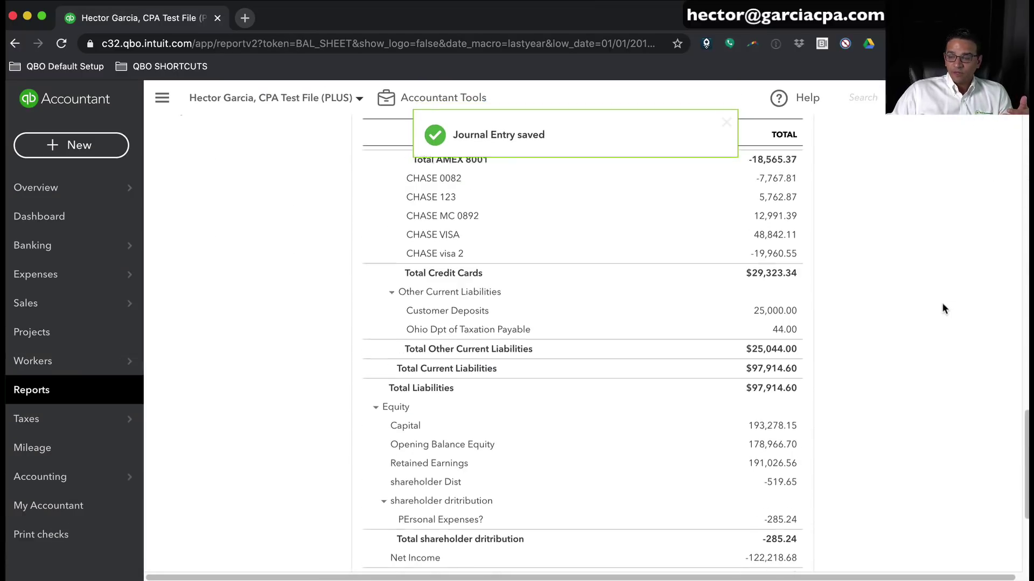
{"action": "scroll", "coordinate": [831, 323], "scroll_direction": "up", "scroll_amount": 5}
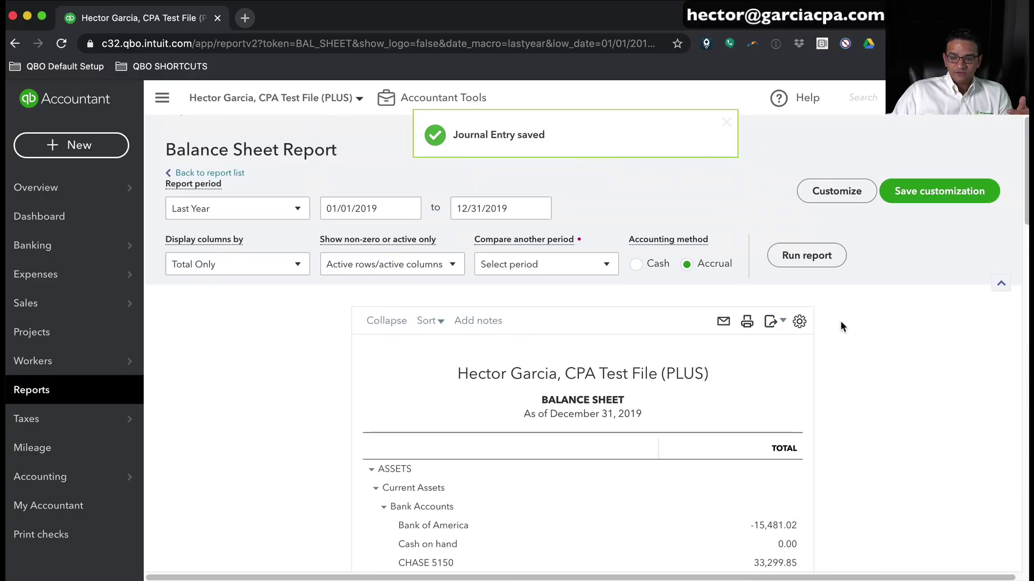
{"action": "left_click", "coordinate": [194, 209]}
{"action": "scroll", "coordinate": [206, 232], "scroll_direction": "up", "scroll_amount": 5}
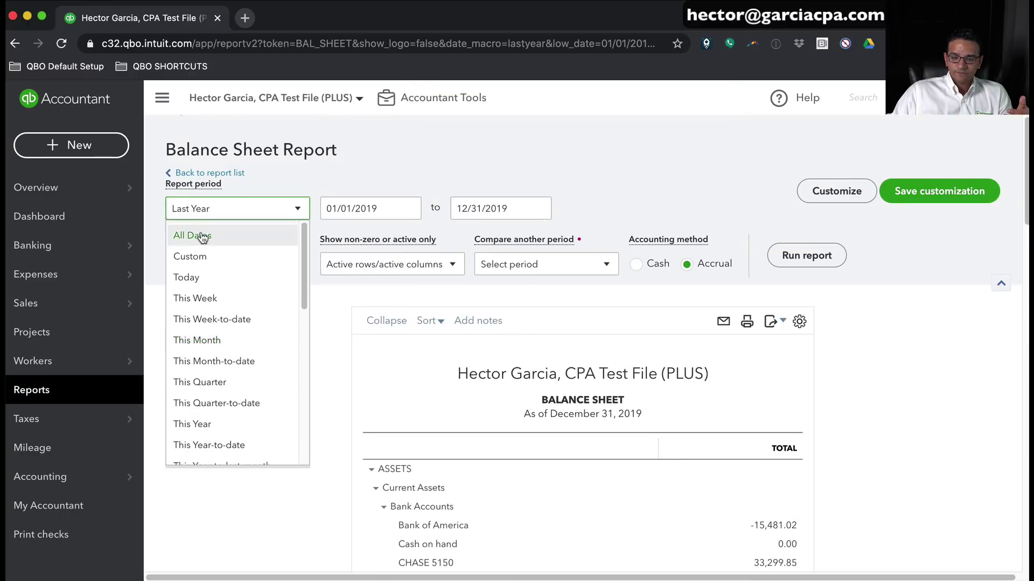
{"action": "left_click", "coordinate": [202, 238]}
{"action": "left_click", "coordinate": [792, 257]}
{"action": "scroll", "coordinate": [892, 399], "scroll_direction": "down", "scroll_amount": 15}
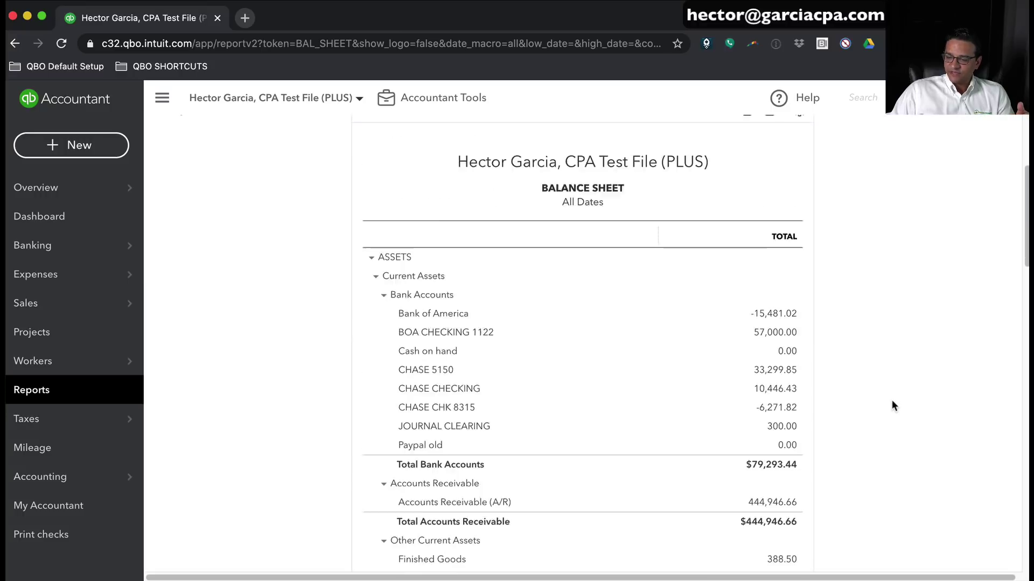
{"action": "scroll", "coordinate": [891, 400], "scroll_direction": "up", "scroll_amount": 4}
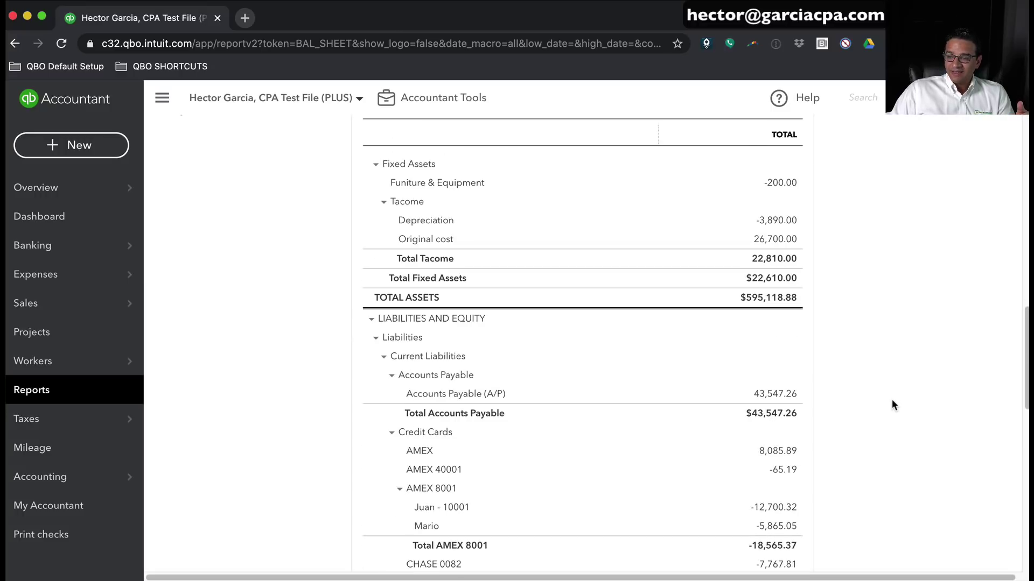
{"action": "scroll", "coordinate": [891, 399], "scroll_direction": "down", "scroll_amount": 9}
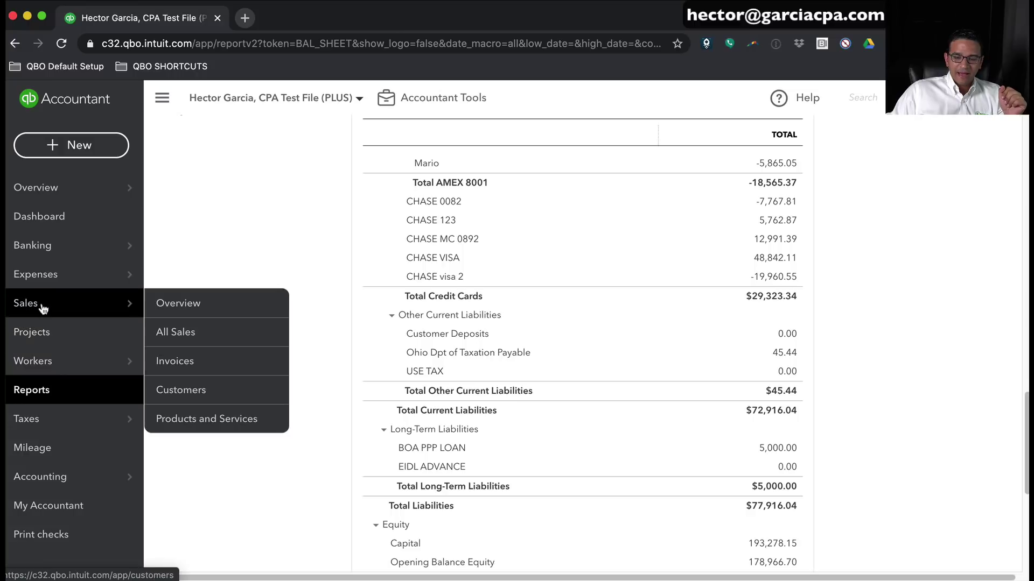
- Run the Profit and Loss report for All Dates and check the forgiveness accounts under Other Income
{"action": "left_click", "coordinate": [41, 391]}
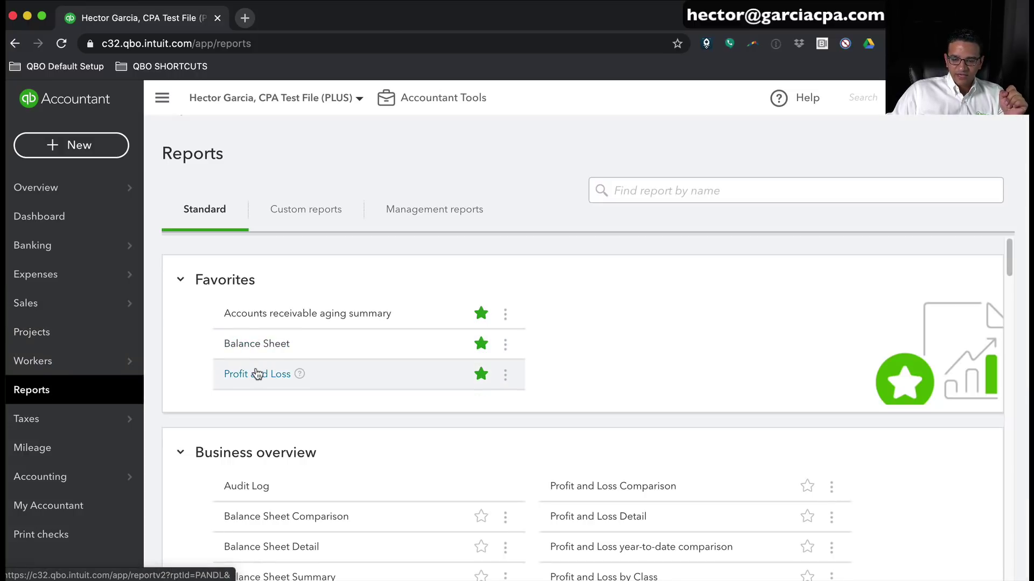
{"action": "left_click", "coordinate": [261, 374]}
{"action": "scroll", "coordinate": [391, 318], "scroll_direction": "down", "scroll_amount": 10}
{"action": "scroll", "coordinate": [392, 319], "scroll_direction": "up", "scroll_amount": 10}
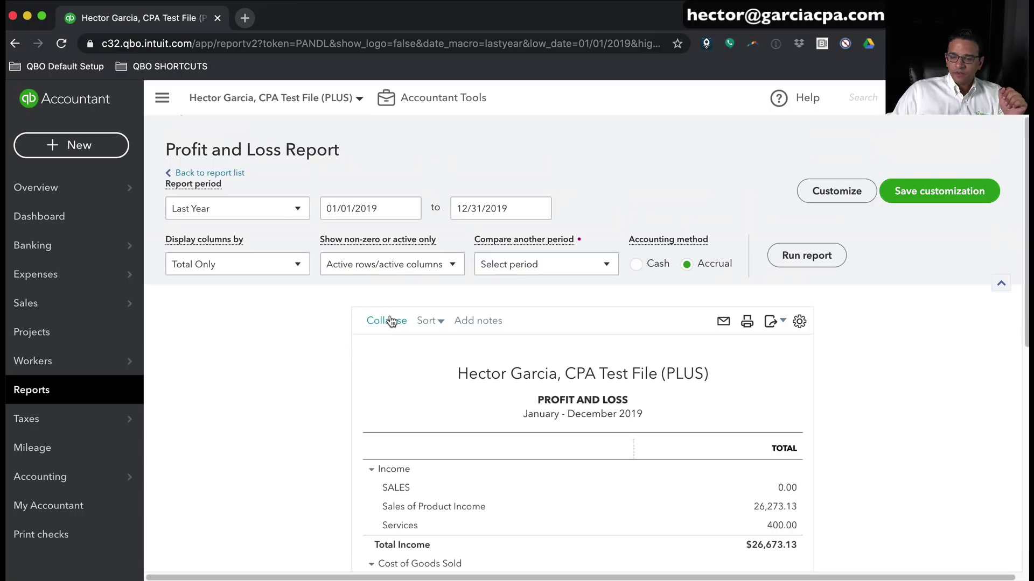
{"action": "left_click", "coordinate": [216, 208]}
{"action": "scroll", "coordinate": [218, 254], "scroll_direction": "up", "scroll_amount": 5}
{"action": "left_click", "coordinate": [199, 235]}
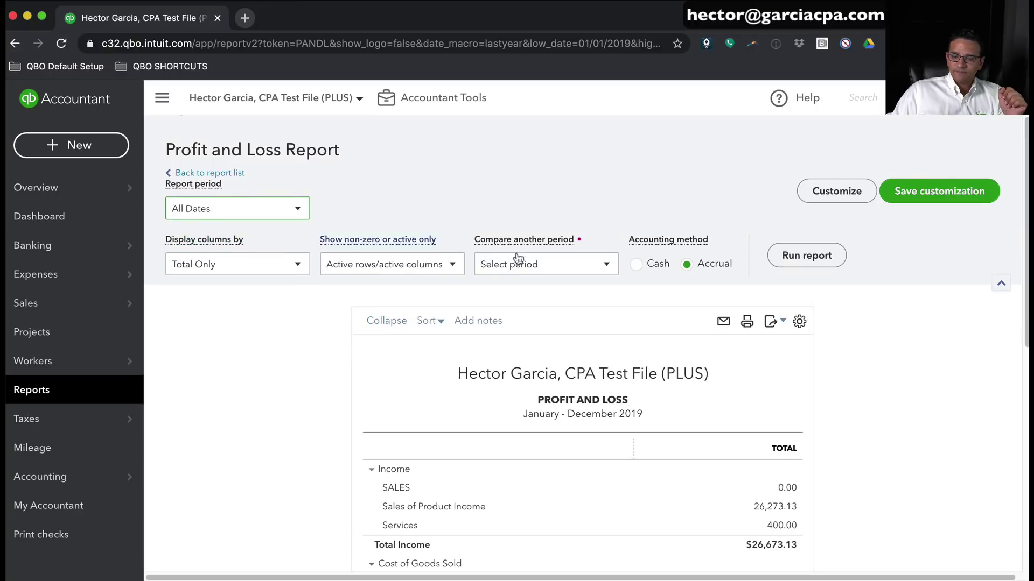
{"action": "left_click", "coordinate": [806, 256]}
{"action": "scroll", "coordinate": [798, 454], "scroll_direction": "down", "scroll_amount": 10}
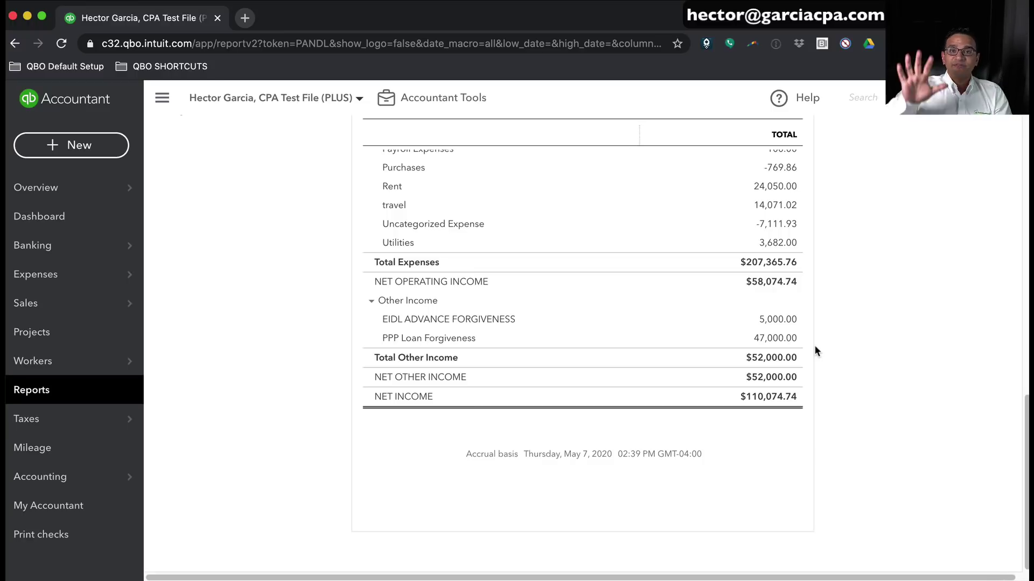
- In a new browser tab, search Google for an amortization schedule and open Calculator.net's Amortization Calculator
{"action": "left_click", "coordinate": [243, 25]}
{"action": "type", "text": "google"}
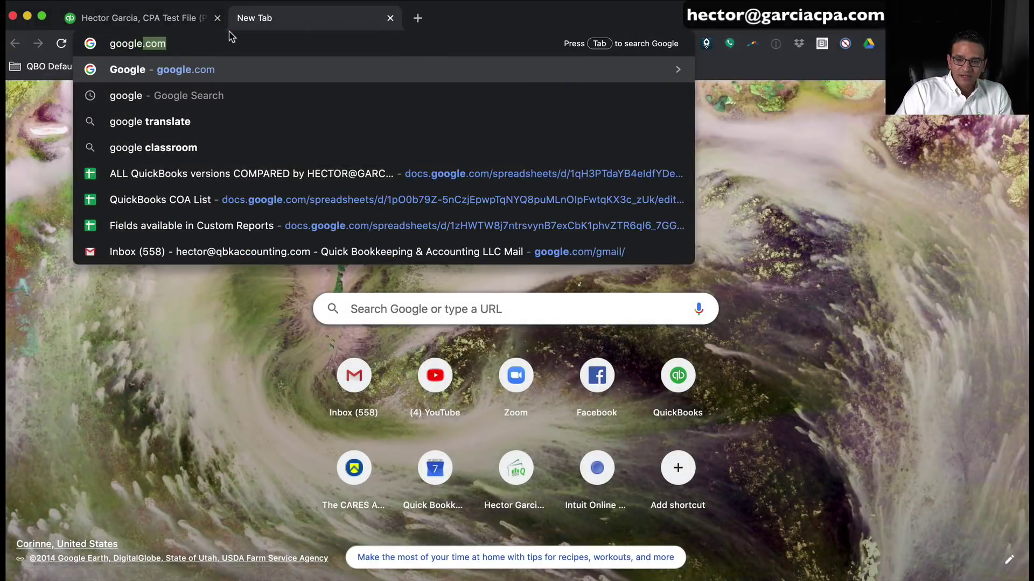
{"action": "key", "text": "Return"}
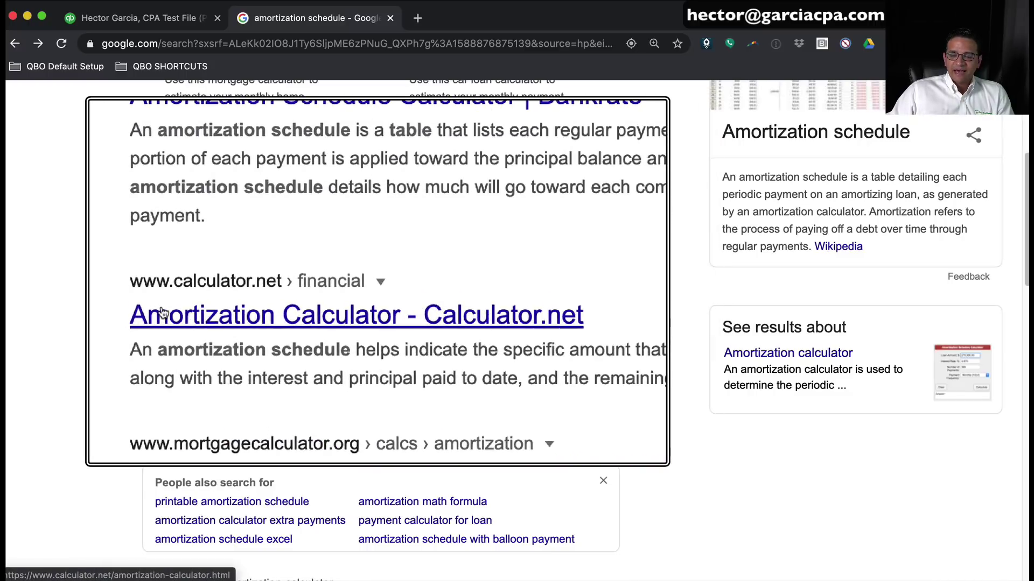
{"action": "left_click", "coordinate": [162, 376]}
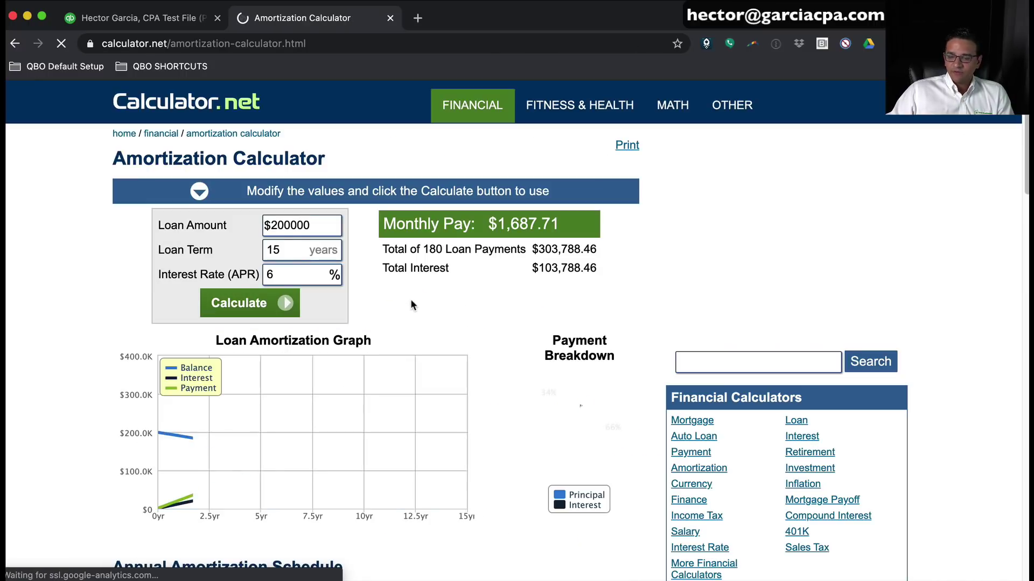
- Calculate the monthly payment for a $5000 loan over 1.5 years at 1% interest and highlight the payment amount
{"action": "left_click", "coordinate": [336, 225]}
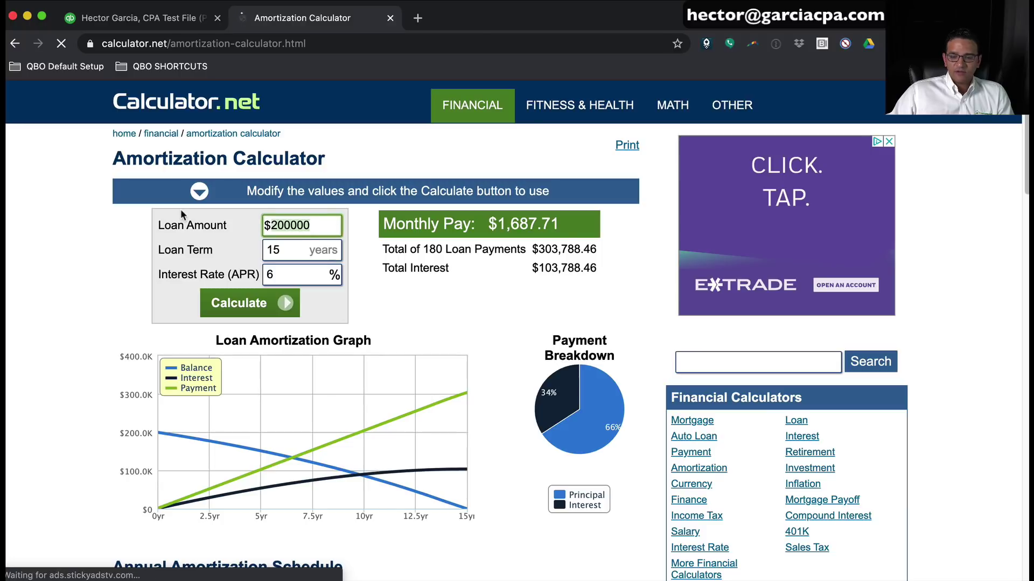
{"action": "type", "text": "5"}
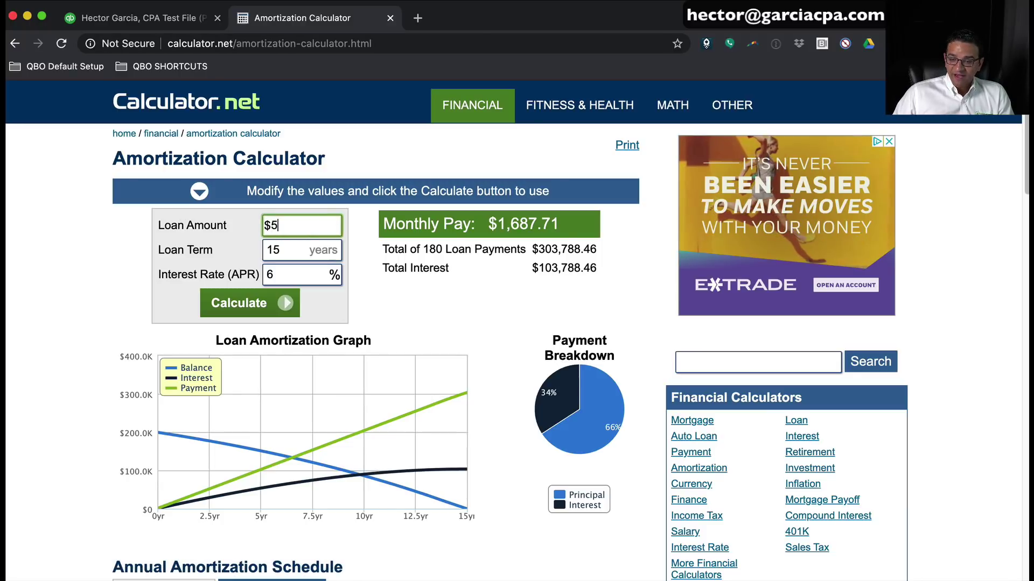
{"action": "type", "text": "000"}
{"action": "left_click", "coordinate": [270, 250]}
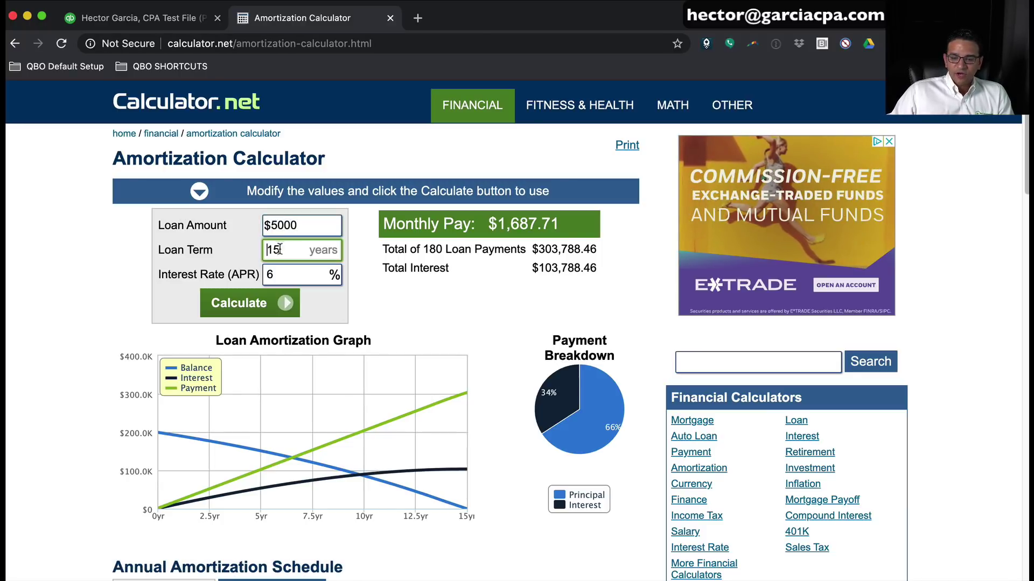
{"action": "key", "text": "Right"}
{"action": "type", "text": "."}
{"action": "key", "text": "Tab"}
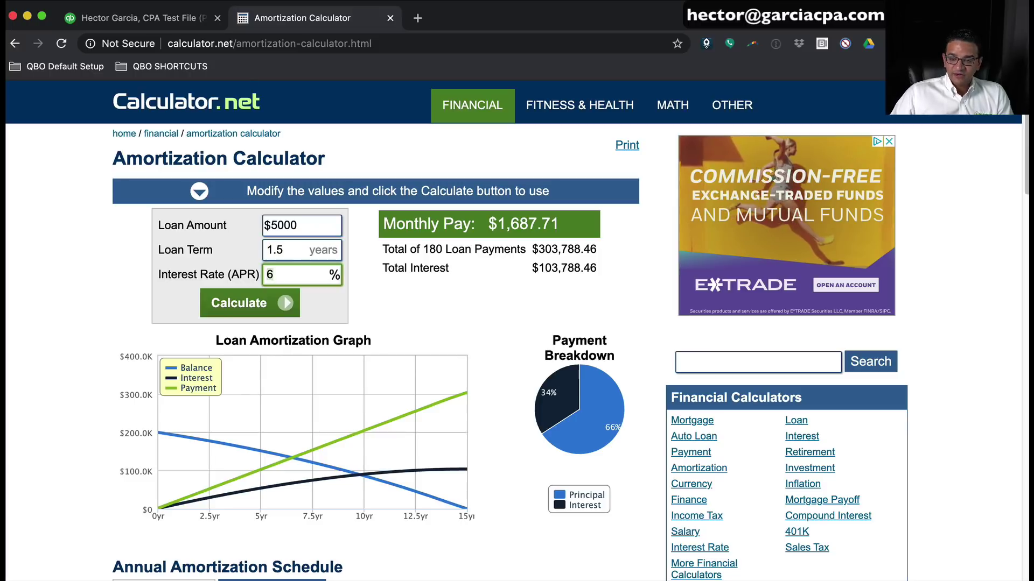
{"action": "type", "text": "1"}
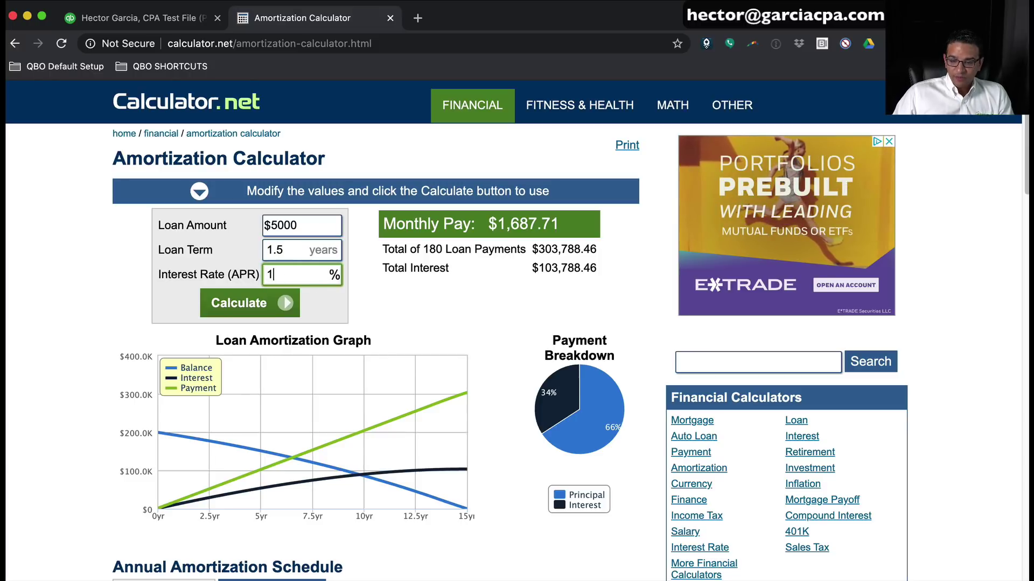
{"action": "key", "text": "Tab"}
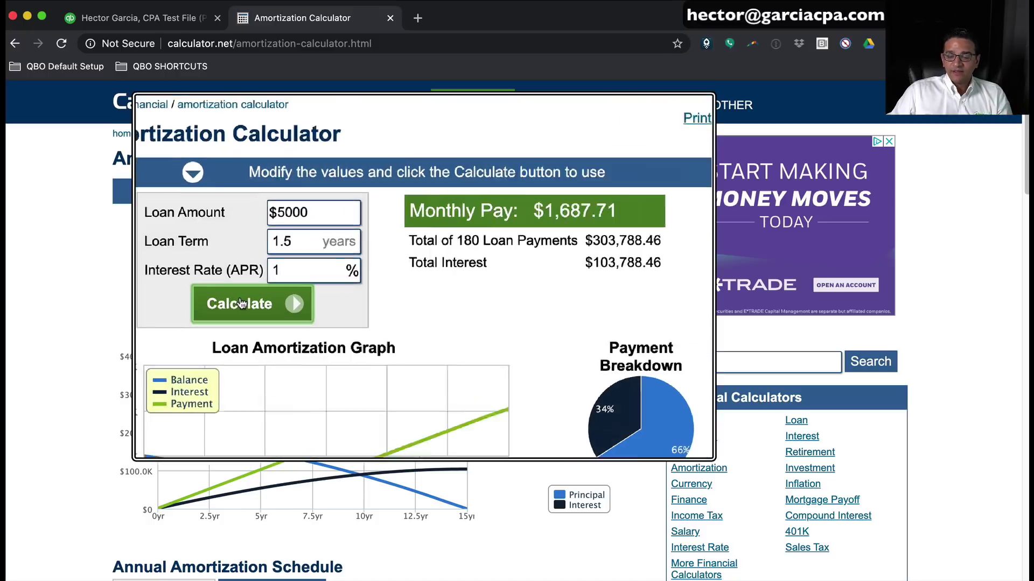
{"action": "left_click", "coordinate": [244, 304]}
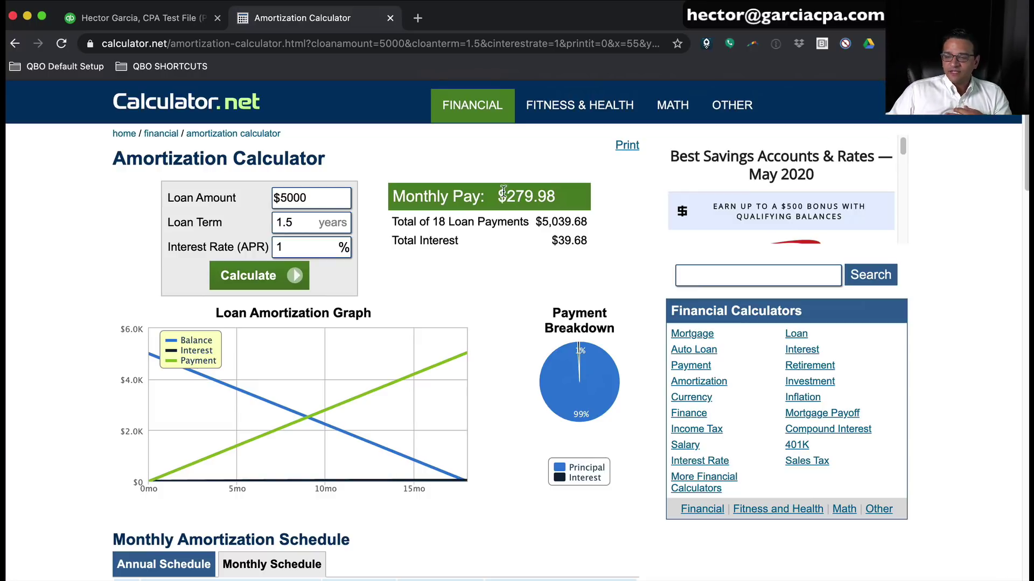
{"action": "left_click_drag", "start_coordinate": [497, 196], "coordinate": [557, 195]}
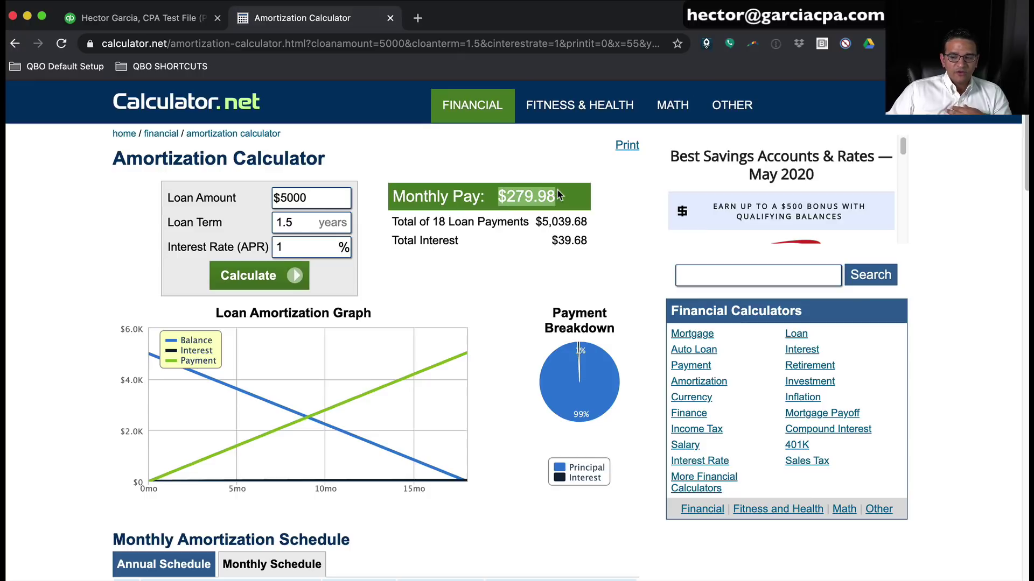
- Switch back to QuickBooks Online and start a check to payee BOA PP LOAN from the BOA CHECKING bank account
{"action": "left_click", "coordinate": [173, 25]}
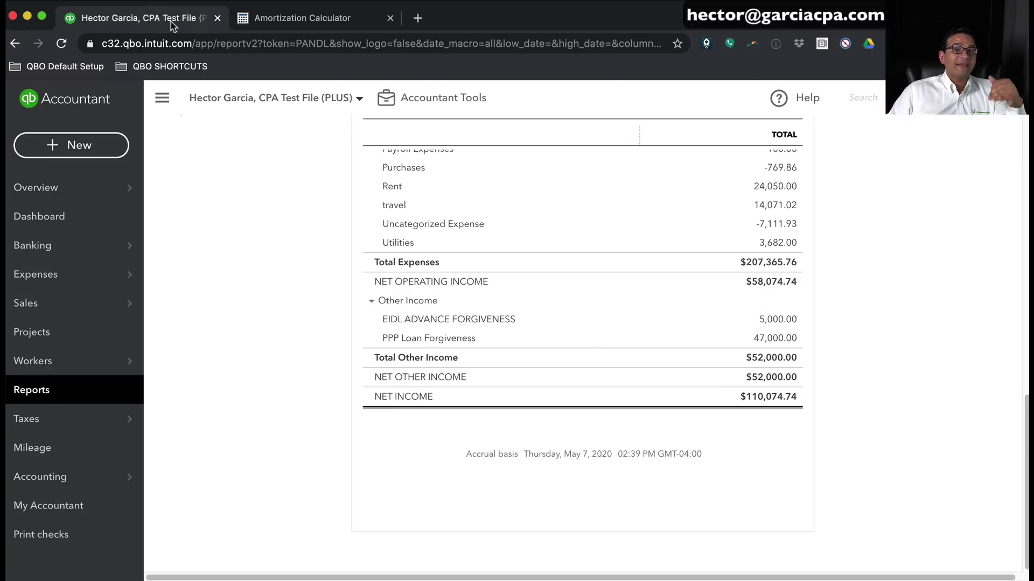
{"action": "left_click", "coordinate": [59, 155]}
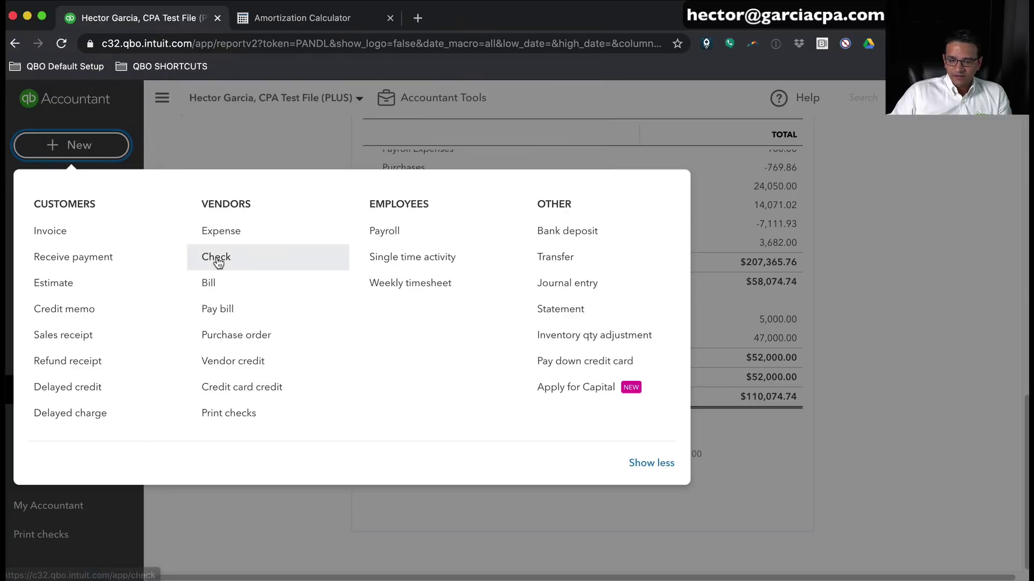
{"action": "left_click", "coordinate": [217, 260]}
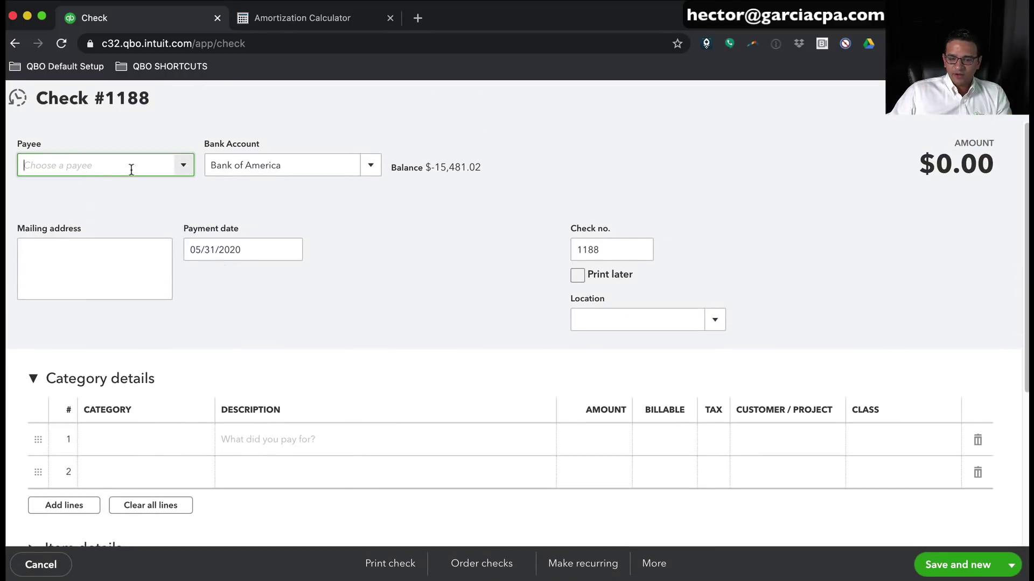
{"action": "type", "text": "bo"}
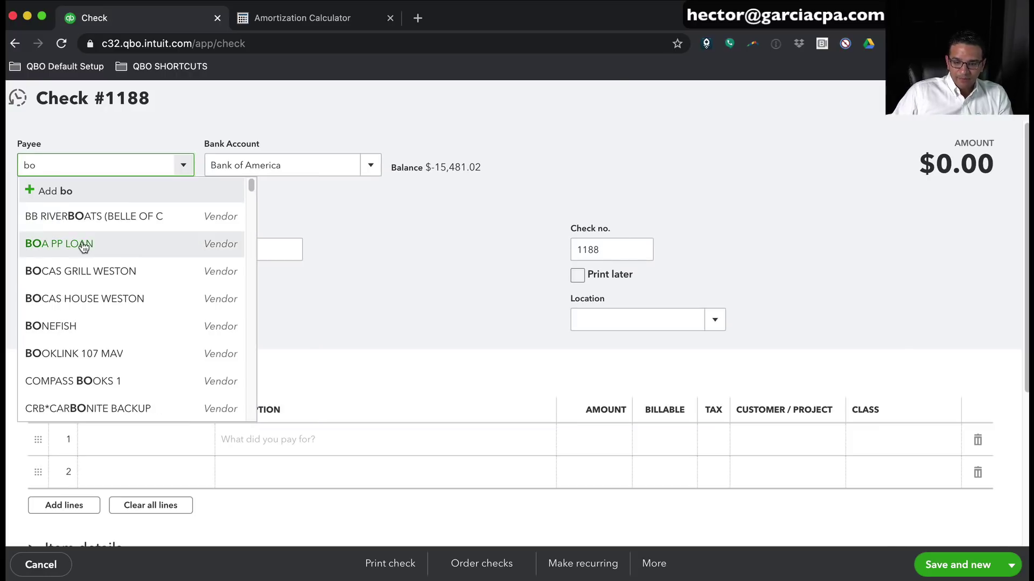
{"action": "left_click", "coordinate": [56, 252]}
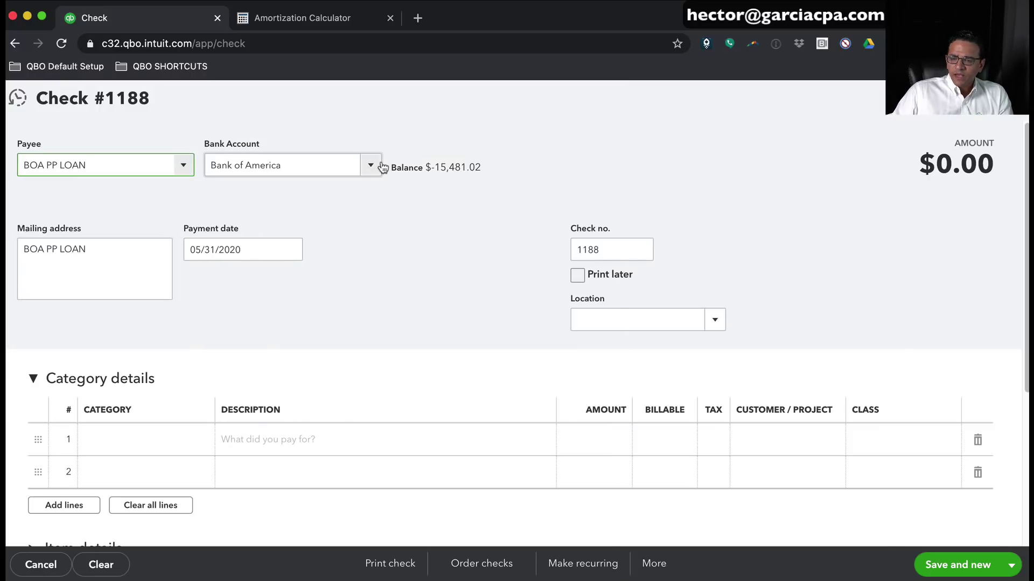
{"action": "left_click", "coordinate": [289, 165]}
{"action": "left_click", "coordinate": [305, 246]}
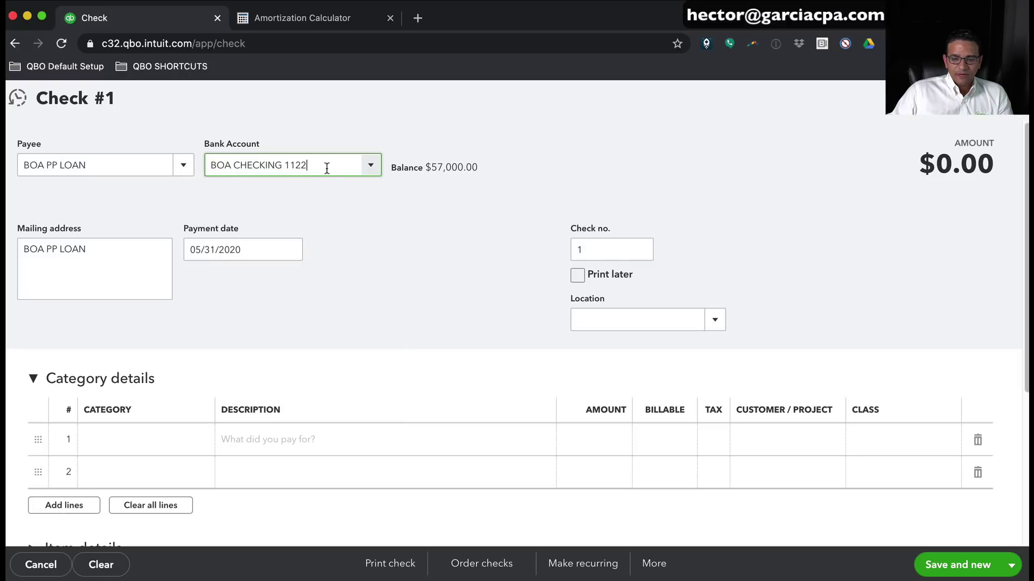
- Set the check's payment date to 10/06/2020
{"action": "key", "text": "Tab"}
{"action": "key", "text": "Tab"}
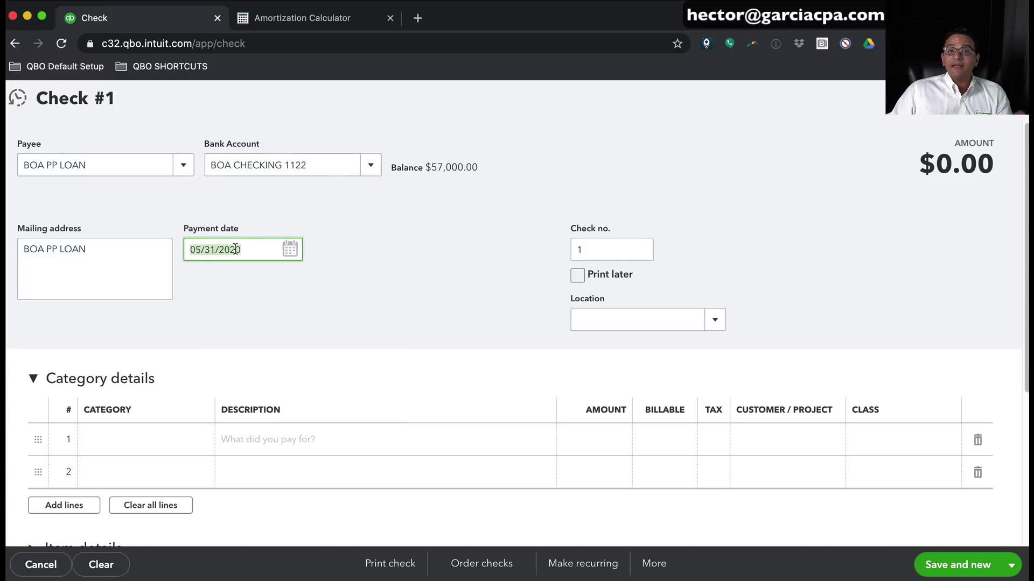
{"action": "left_click", "coordinate": [290, 250]}
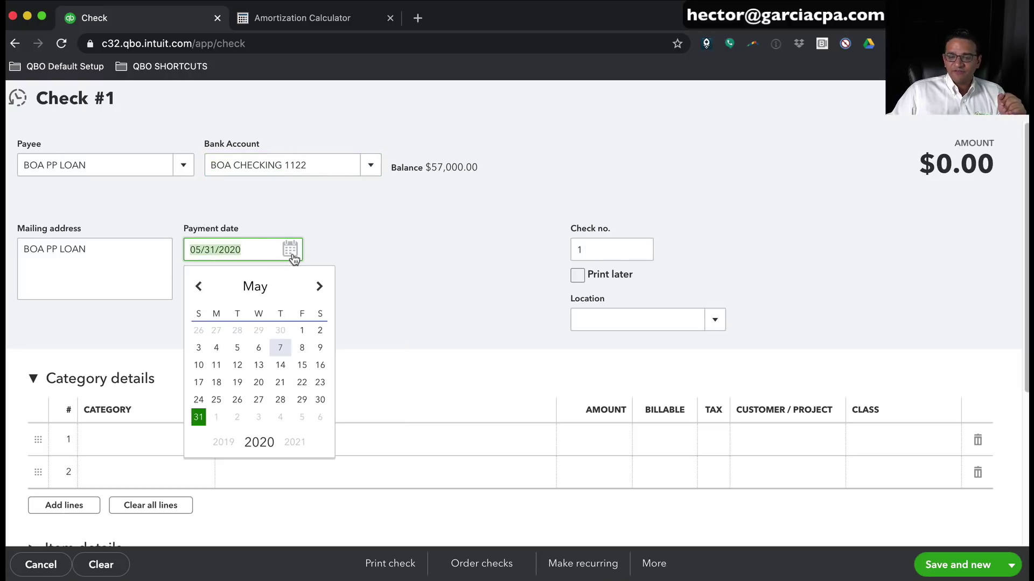
{"action": "left_click", "coordinate": [199, 287]}
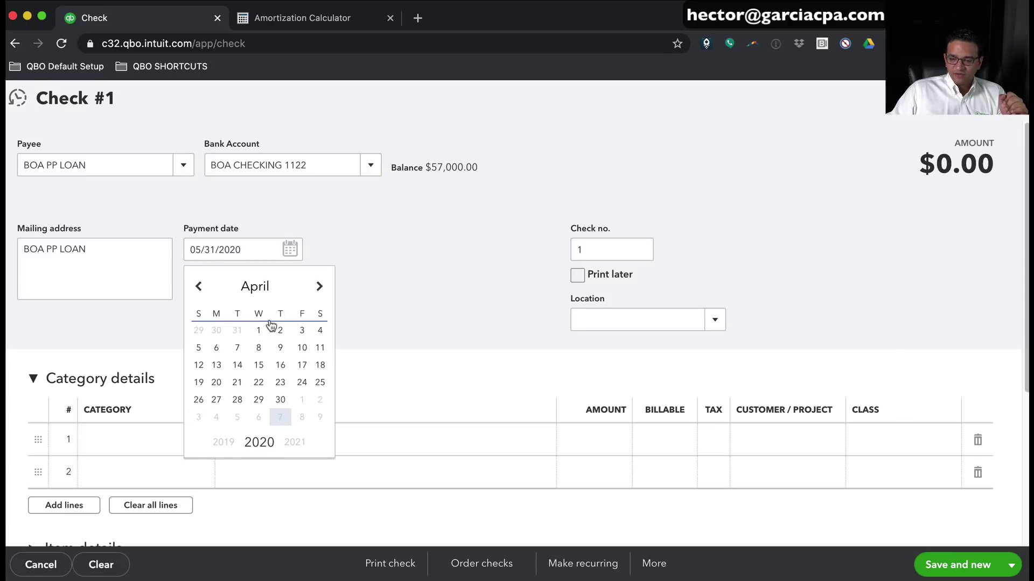
{"action": "left_click", "coordinate": [320, 290]}
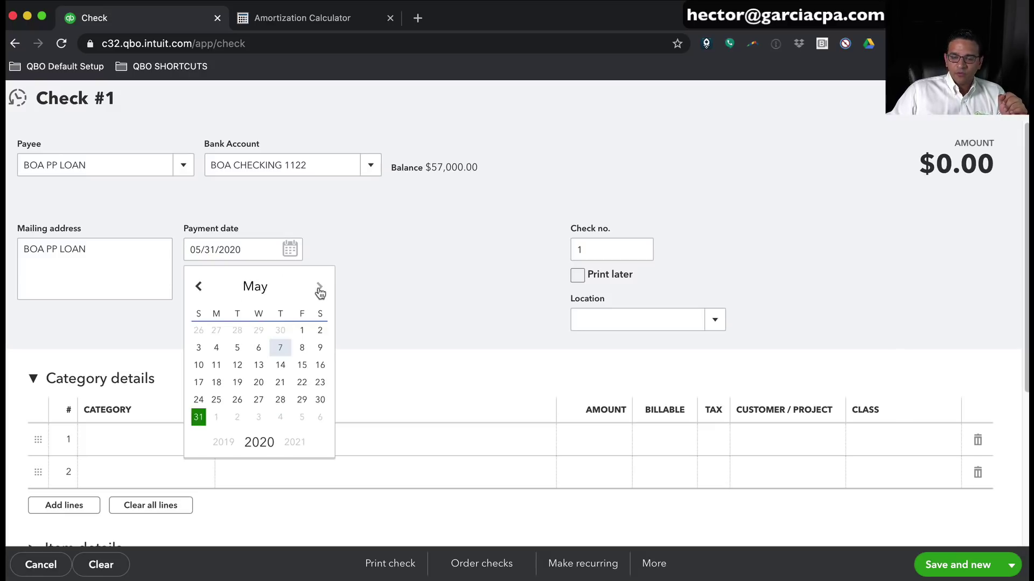
{"action": "left_click", "coordinate": [320, 291]}
{"action": "left_click", "coordinate": [320, 291]}
{"action": "left_click", "coordinate": [320, 291]}
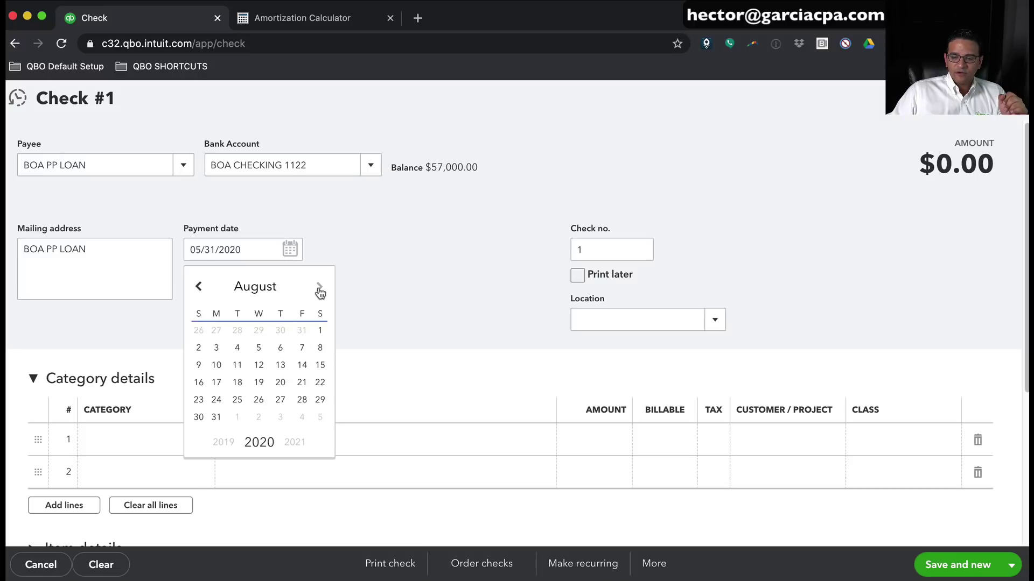
{"action": "left_click", "coordinate": [321, 290]}
{"action": "left_click", "coordinate": [320, 290]}
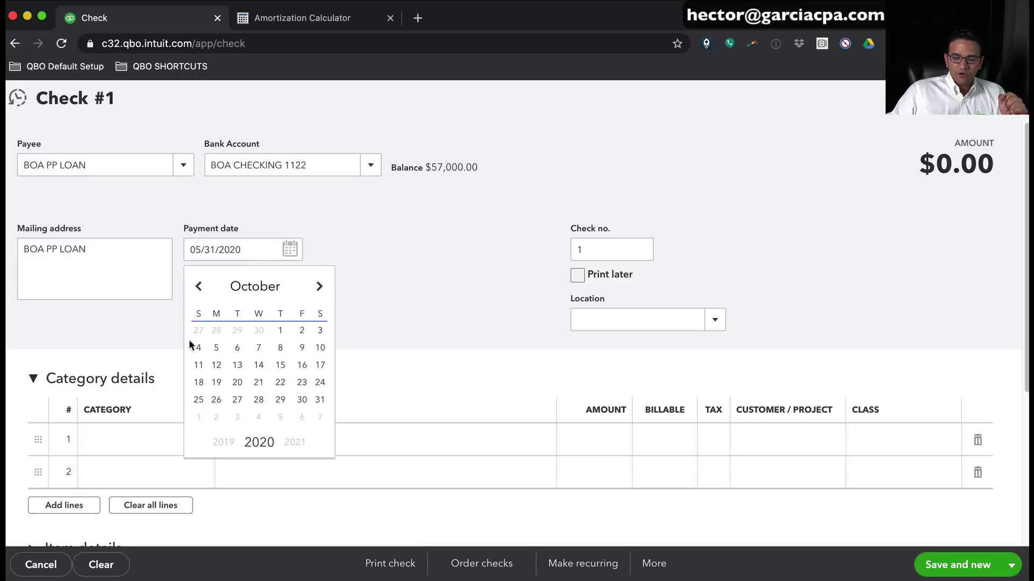
{"action": "left_click", "coordinate": [237, 352]}
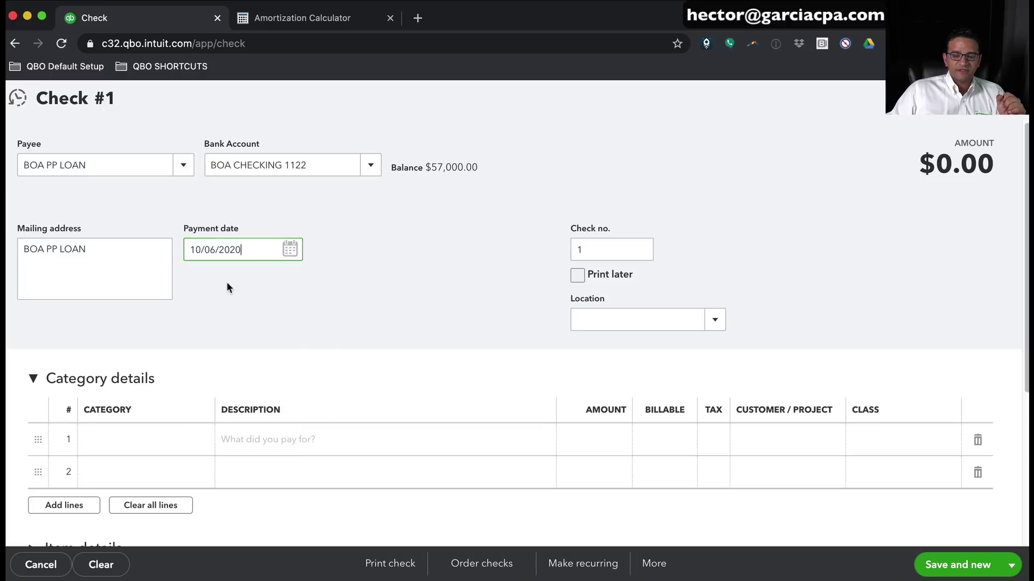
- Assign the BOA PPP LOAN long-term liability account as the category of the check's first line
{"action": "left_click", "coordinate": [168, 443]}
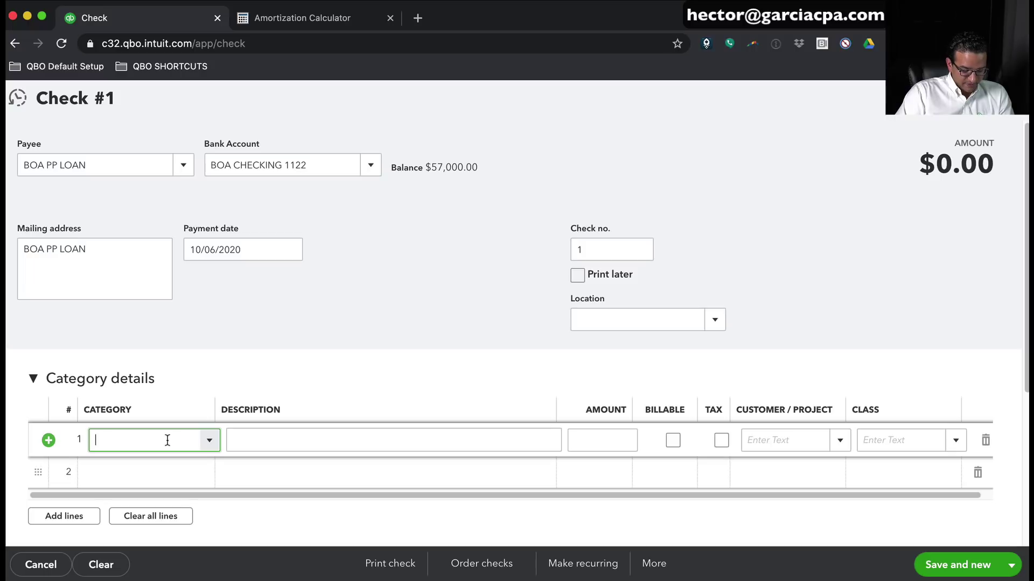
{"action": "type", "text": "BOA"}
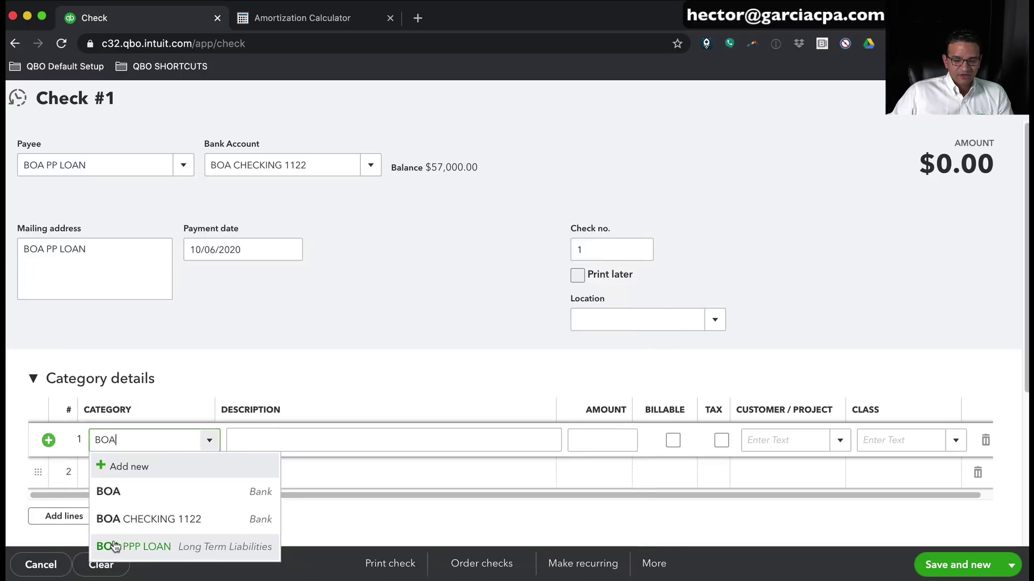
{"action": "left_click", "coordinate": [115, 546]}
- Create an Interest Expense account with type Expenses and detail type Interest Paid as the category of the check's second line
{"action": "left_click", "coordinate": [128, 473]}
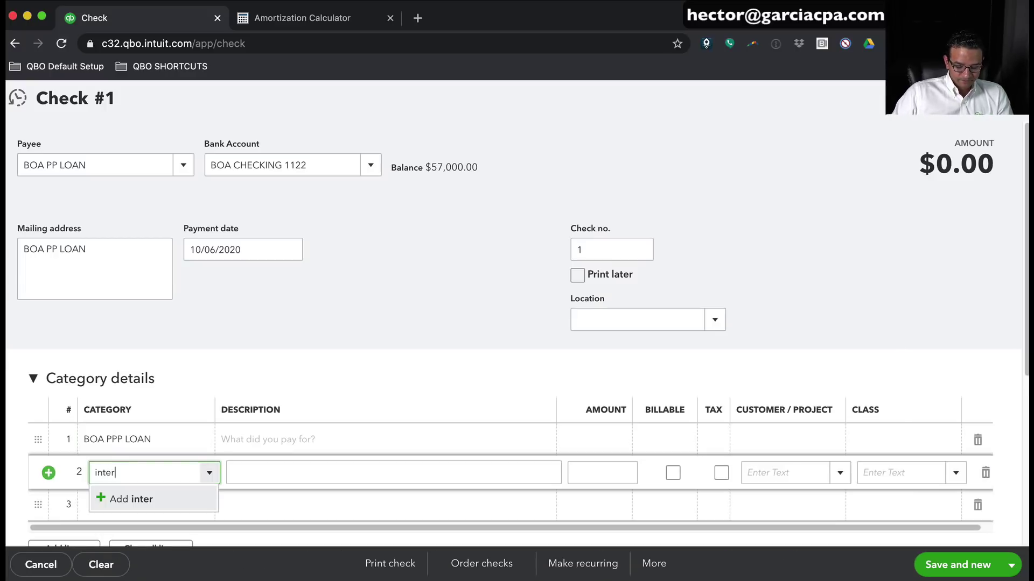
{"action": "key", "text": "BackSpace"}
{"action": "key", "text": "BackSpace"}
{"action": "type", "text": "Inter"}
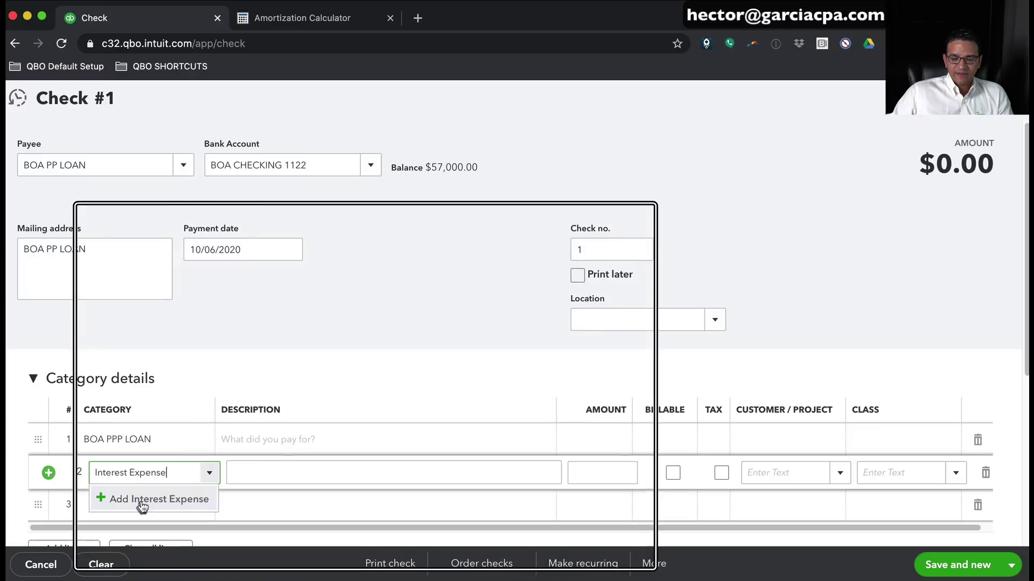
{"action": "left_click", "coordinate": [143, 500]}
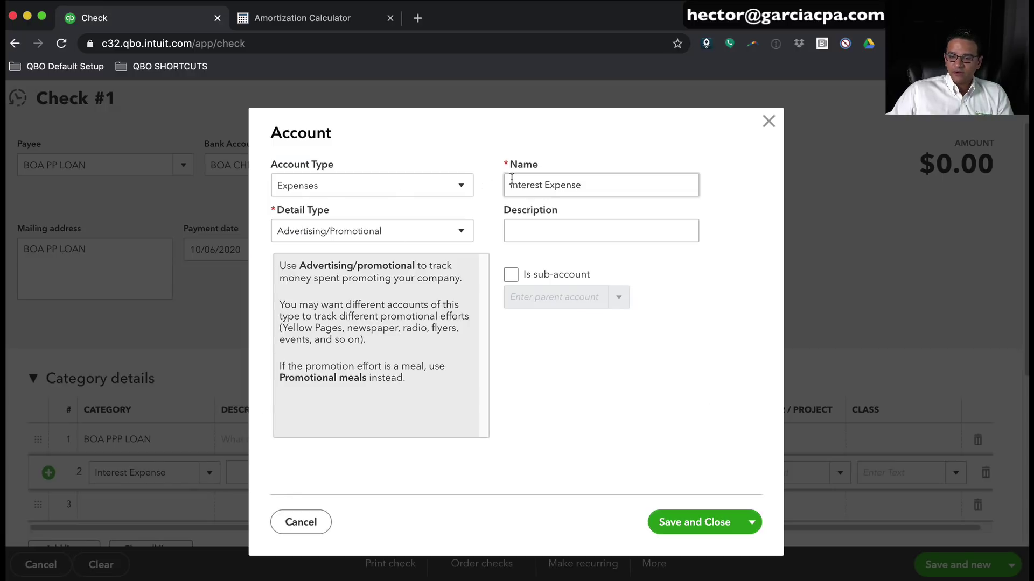
{"action": "left_click", "coordinate": [325, 231]}
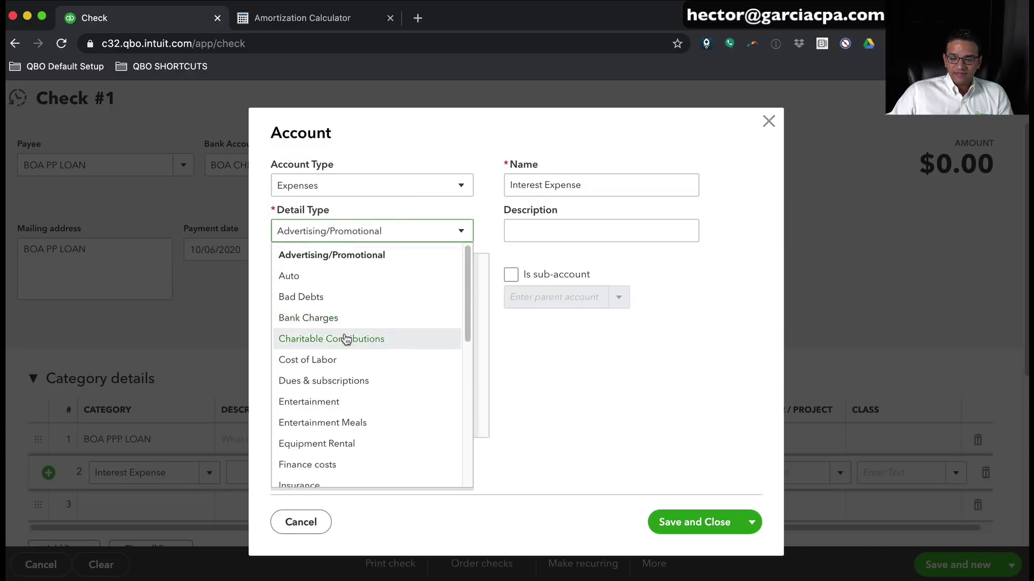
{"action": "scroll", "coordinate": [350, 338], "scroll_direction": "down", "scroll_amount": 3}
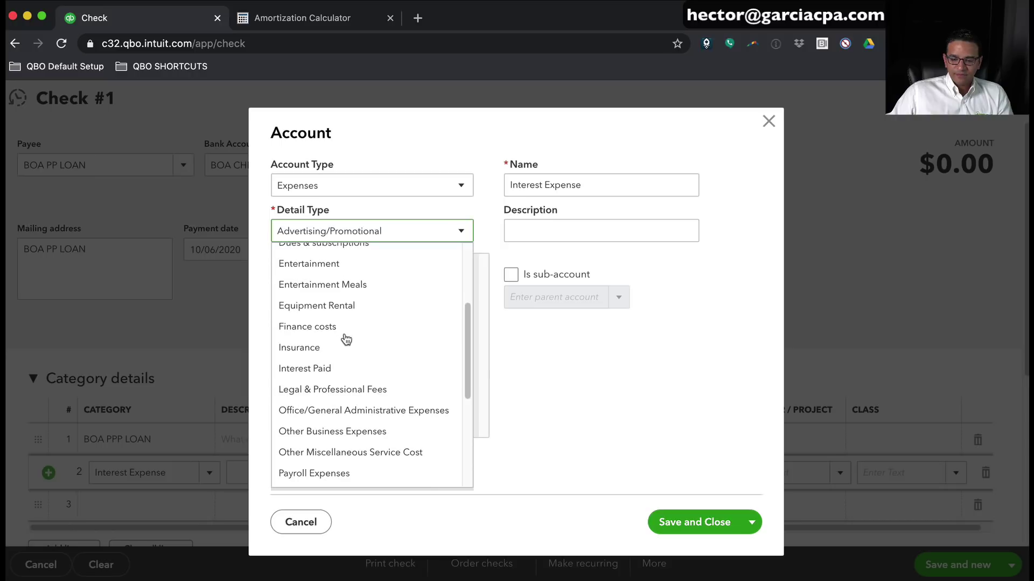
{"action": "left_click", "coordinate": [321, 370]}
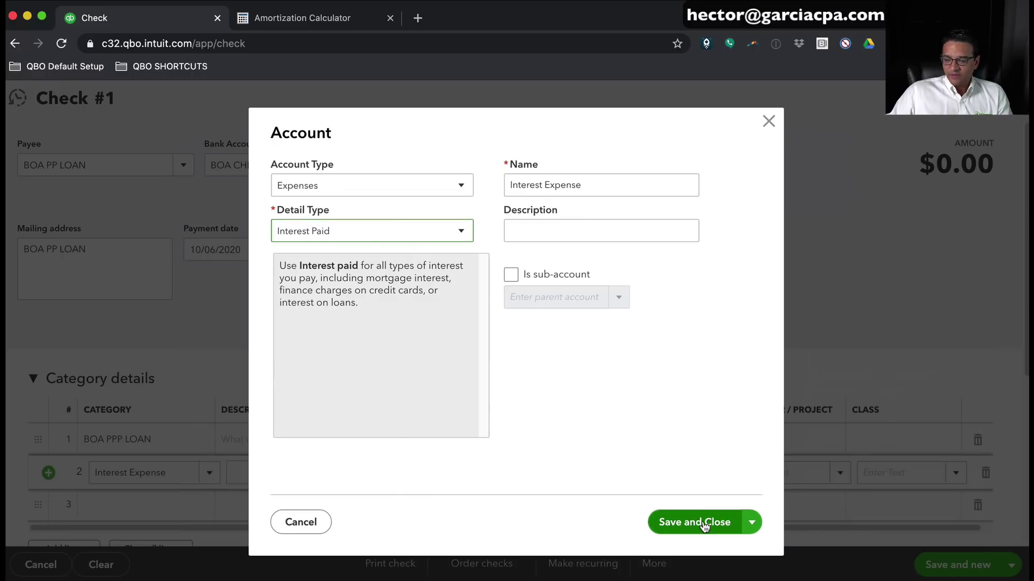
{"action": "left_click", "coordinate": [704, 524]}
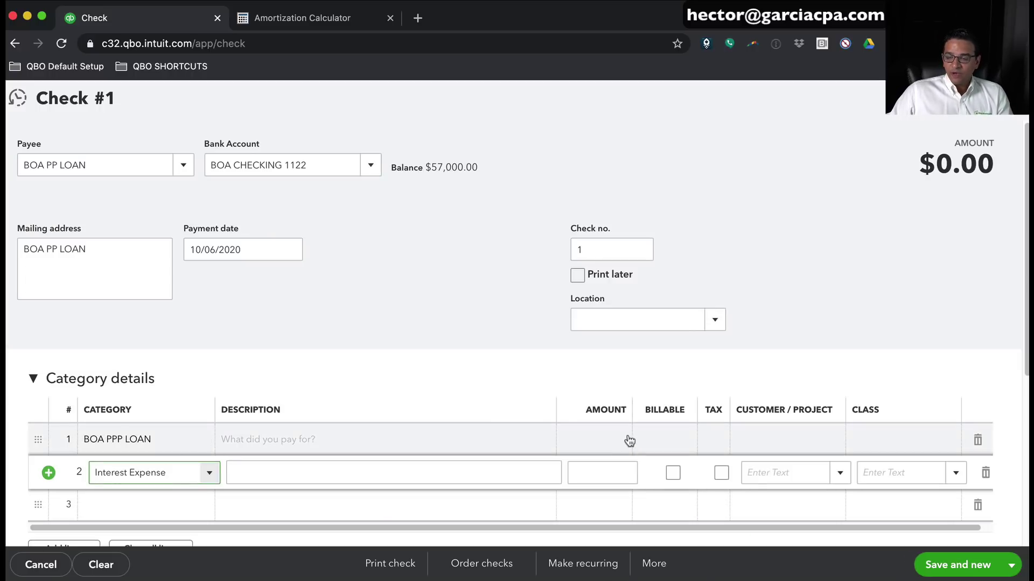
- Look up the first month's interest in the Amortization Calculator's monthly schedule and enter 4.17 as the Interest Expense line amount
{"action": "left_click", "coordinate": [625, 439]}
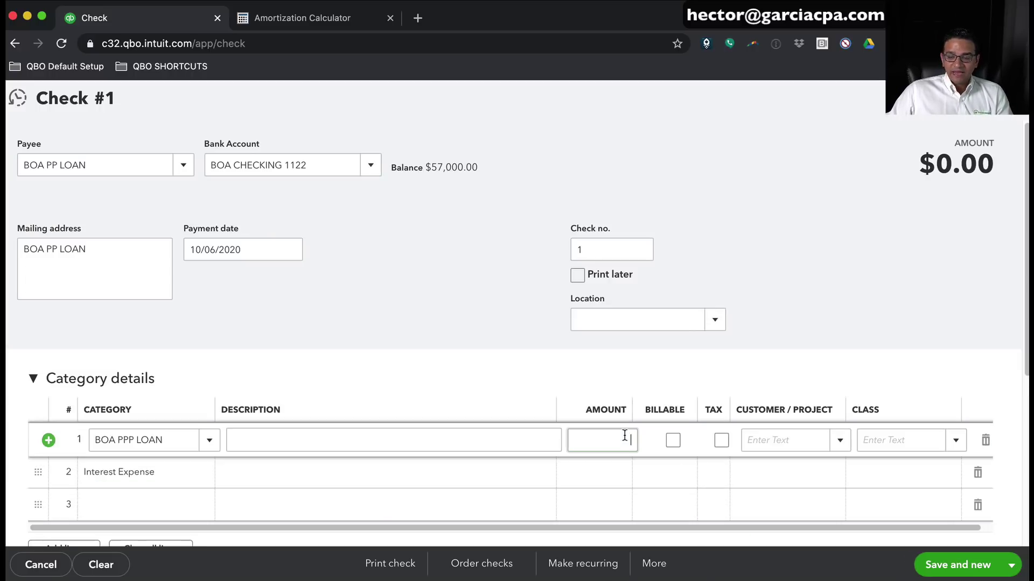
{"action": "left_click", "coordinate": [619, 468]}
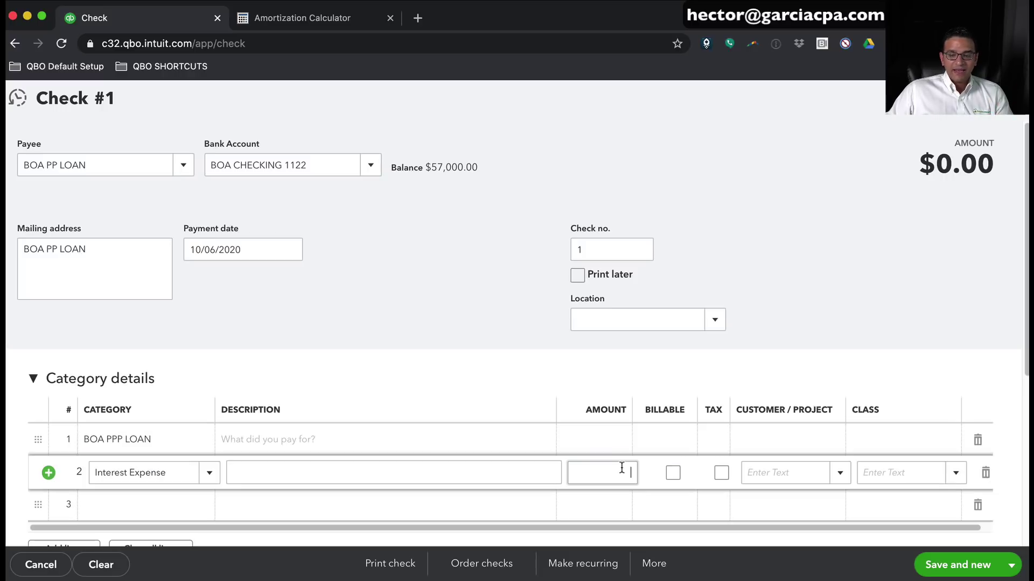
{"action": "left_click", "coordinate": [310, 22]}
{"action": "scroll", "coordinate": [523, 468], "scroll_direction": "down", "scroll_amount": 5}
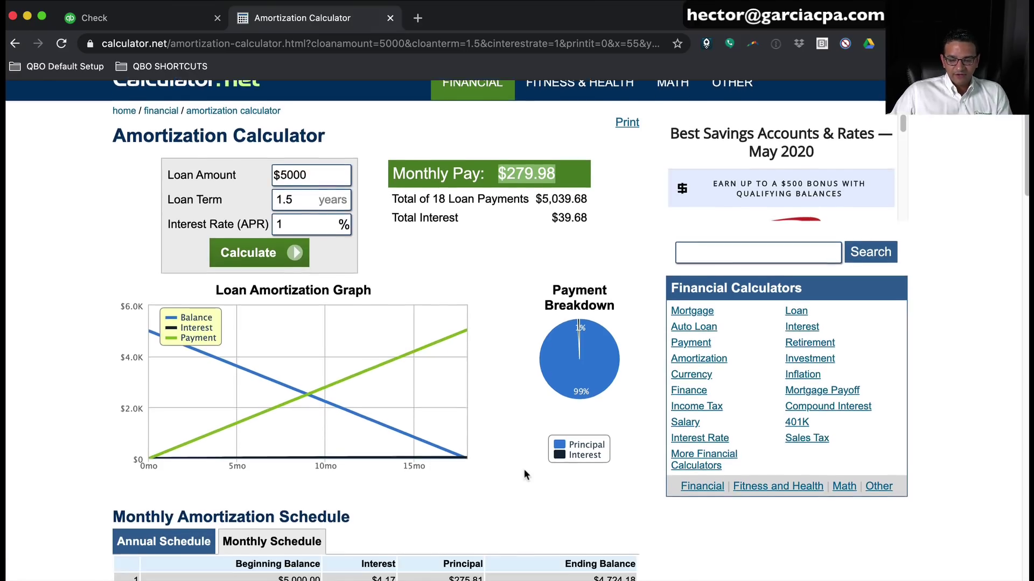
{"action": "scroll", "coordinate": [518, 456], "scroll_direction": "down", "scroll_amount": 7}
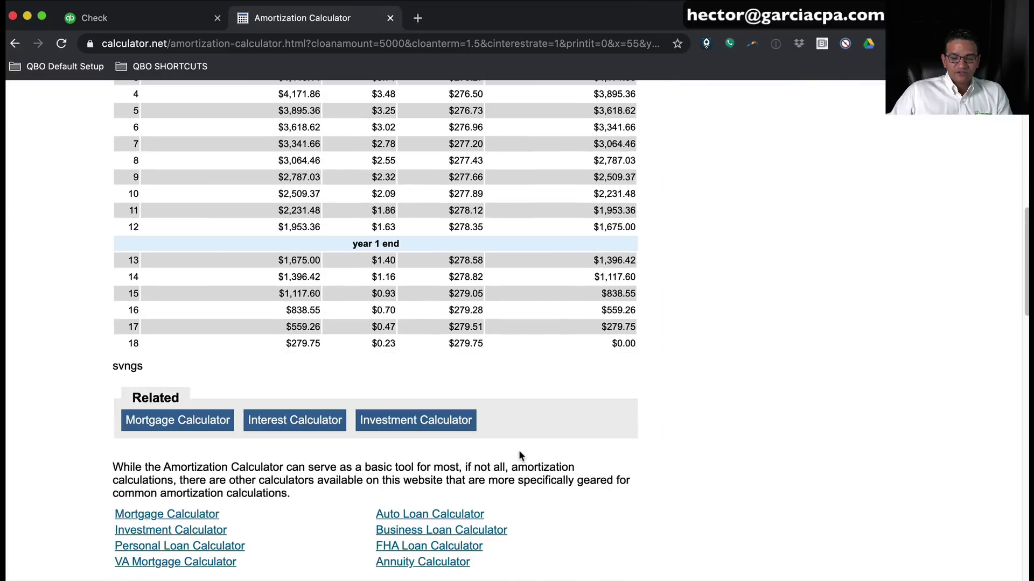
{"action": "scroll", "coordinate": [519, 455], "scroll_direction": "up", "scroll_amount": 3}
{"action": "scroll", "coordinate": [520, 455], "scroll_direction": "up", "scroll_amount": 1}
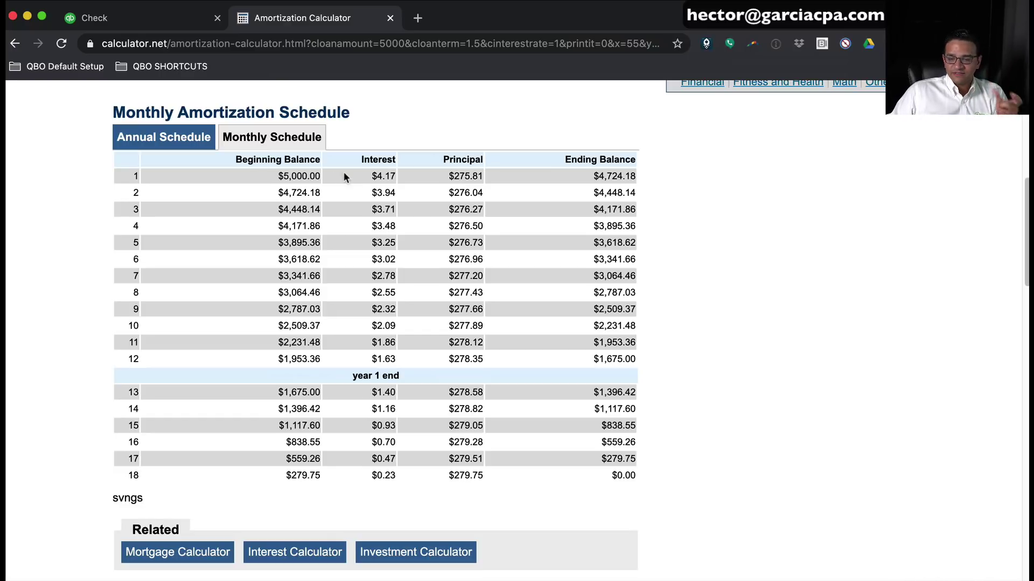
{"action": "key", "text": "ctrl+shift+Tab"}
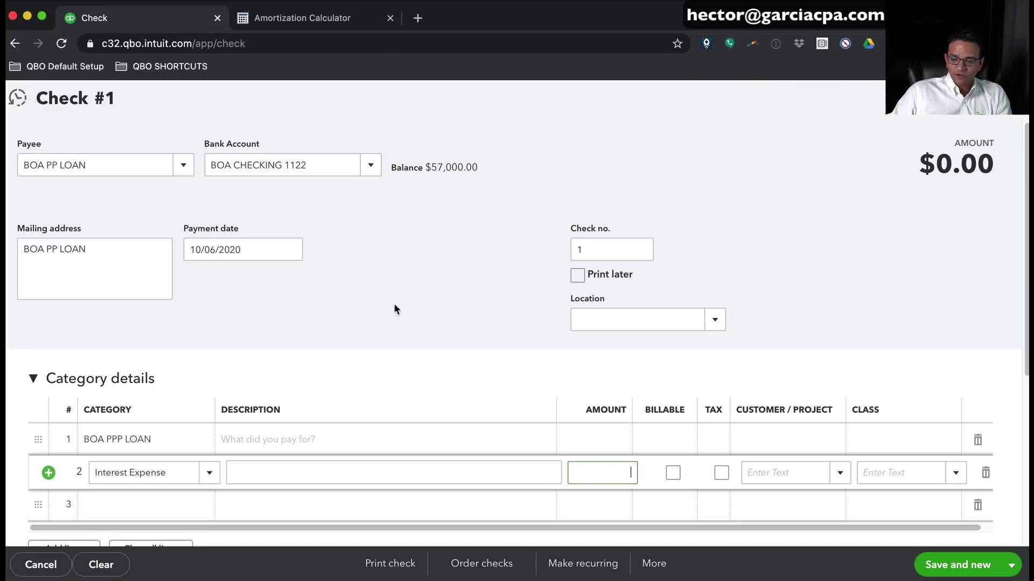
{"action": "left_click", "coordinate": [616, 471]}
{"action": "type", "text": "4.17"}
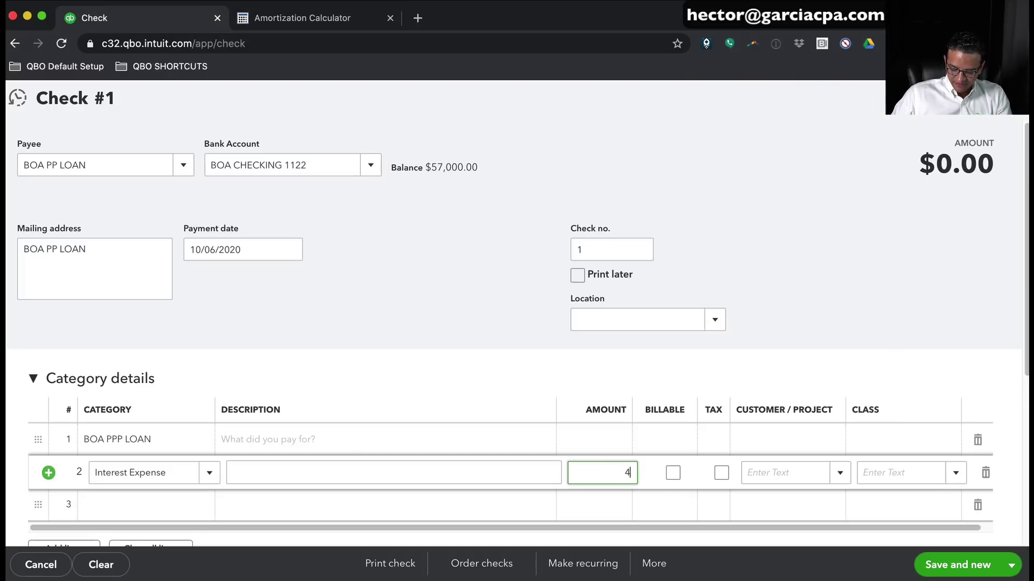
- Look up the first month's principal in the amortization schedule and enter 275.81 as the BOA PPP LOAN line amount
{"action": "left_click", "coordinate": [301, 18]}
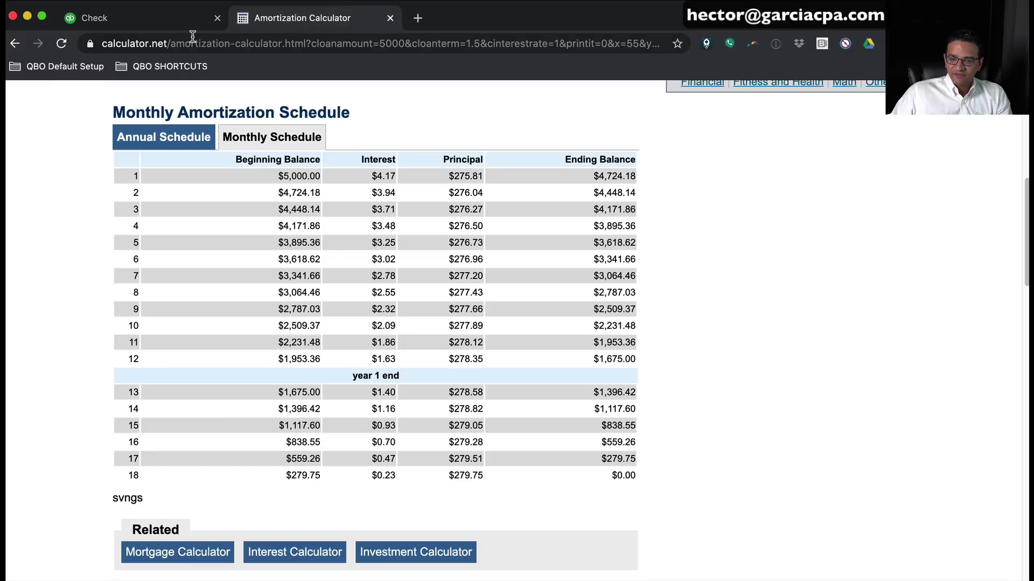
{"action": "left_click", "coordinate": [123, 19]}
{"action": "left_click", "coordinate": [613, 445]}
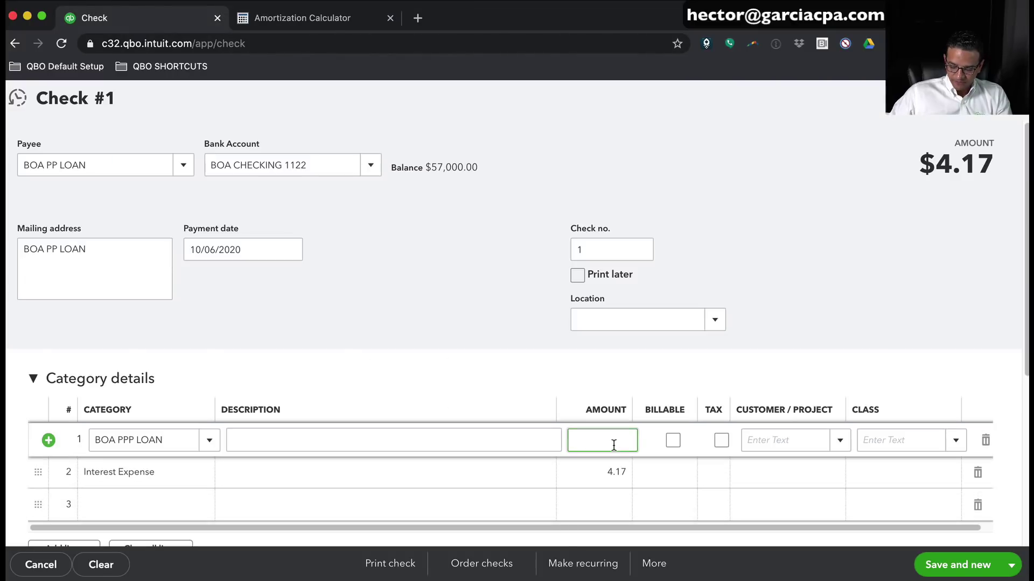
{"action": "type", "text": "275.81"}
{"action": "key", "text": "Tab"}
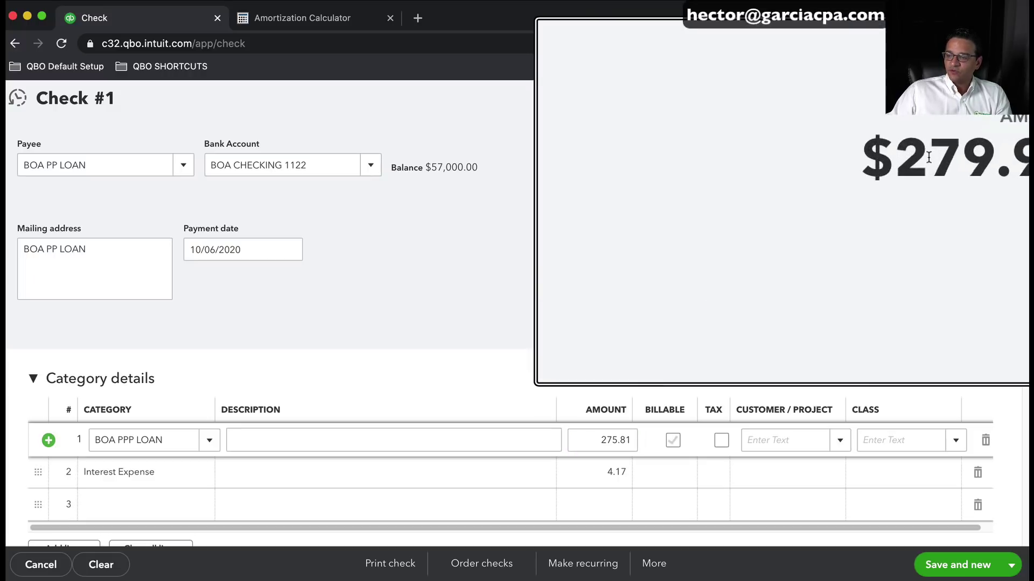
- Compare the check total with the calculator's monthly payment, and save and close the check in QuickBooks Online
{"action": "left_click", "coordinate": [279, 18]}
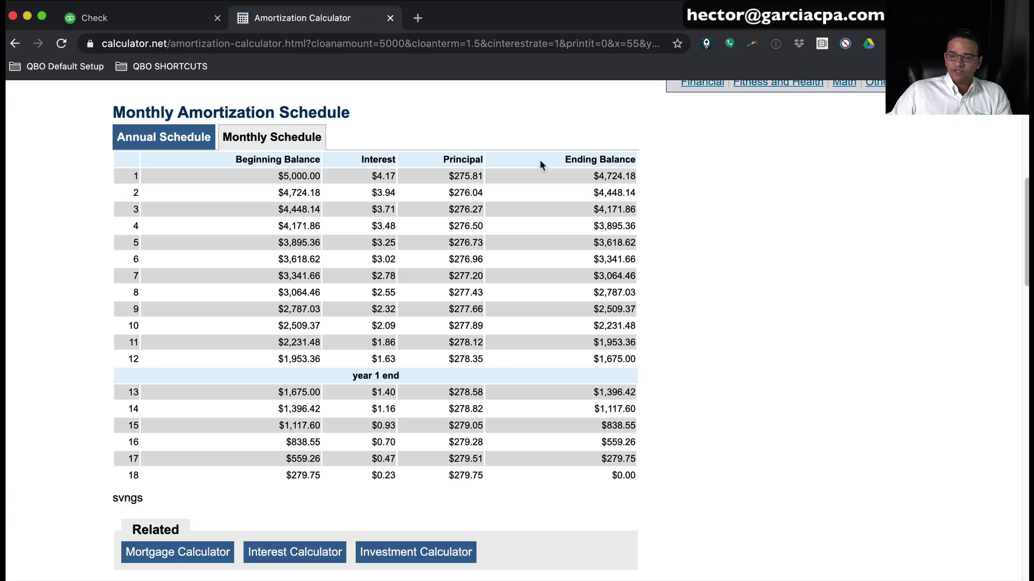
{"action": "scroll", "coordinate": [609, 145], "scroll_direction": "up", "scroll_amount": 5}
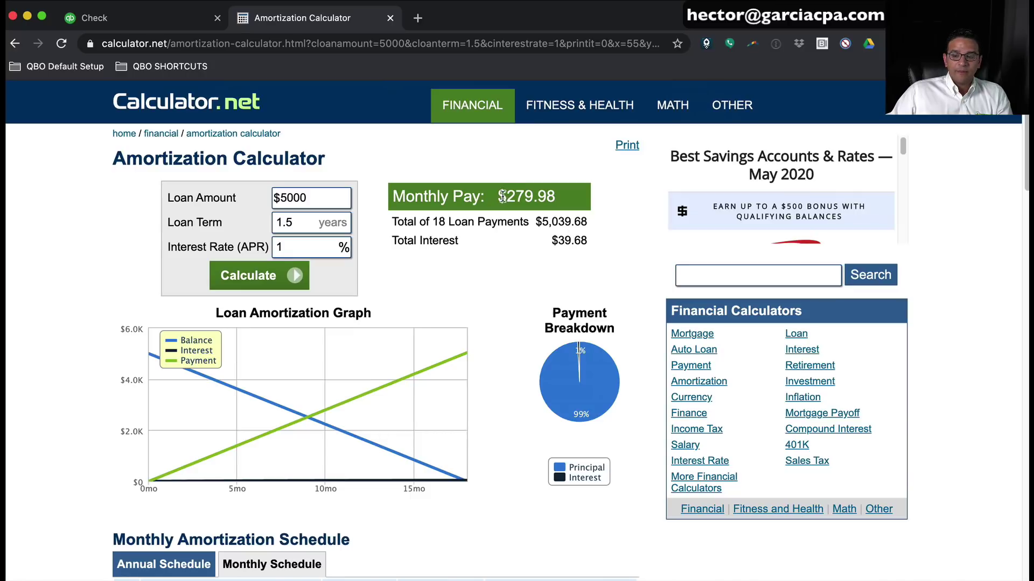
{"action": "left_click_drag", "start_coordinate": [499, 197], "coordinate": [554, 197]}
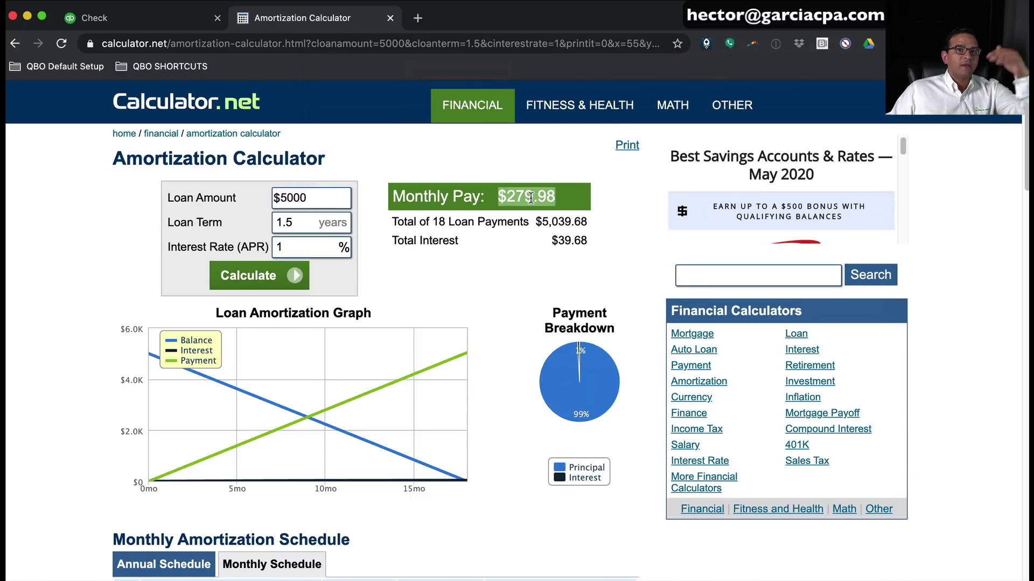
{"action": "left_click", "coordinate": [163, 29]}
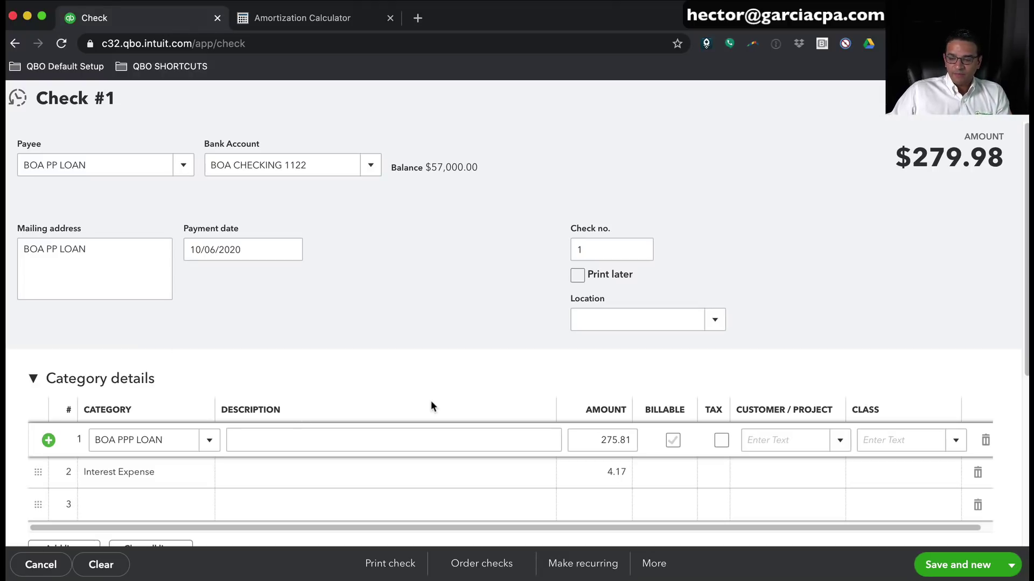
{"action": "left_click", "coordinate": [1012, 565]}
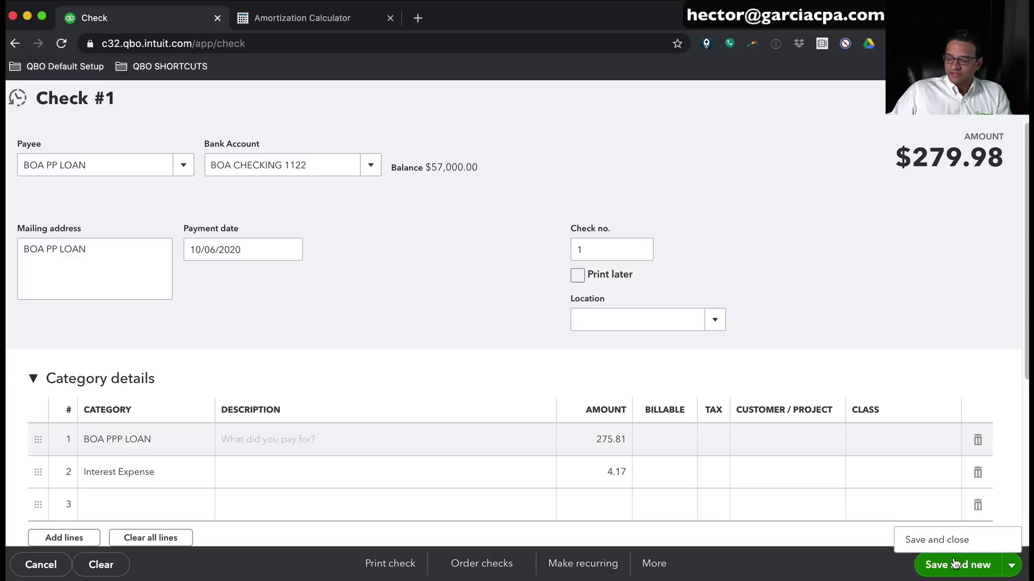
{"action": "left_click", "coordinate": [934, 538]}
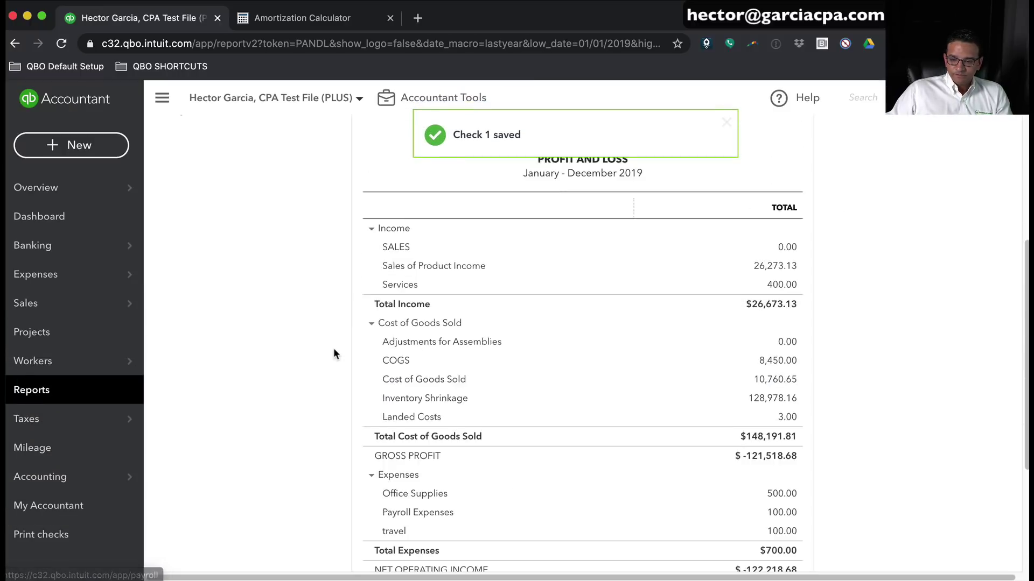
- Open the Balance Sheet report and run it for All Dates on the accrual basis
{"action": "left_click", "coordinate": [37, 392]}
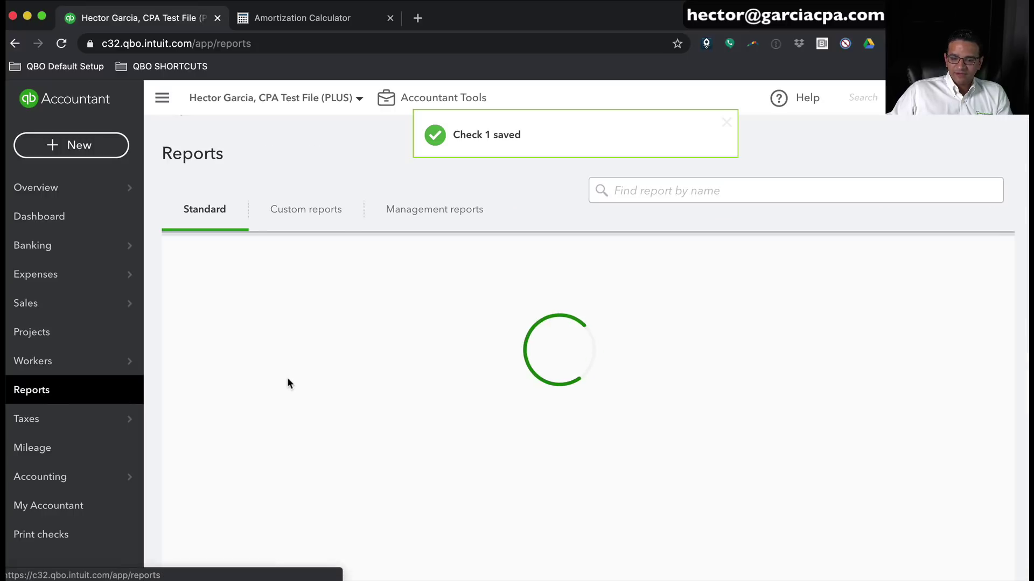
{"action": "left_click", "coordinate": [265, 347]}
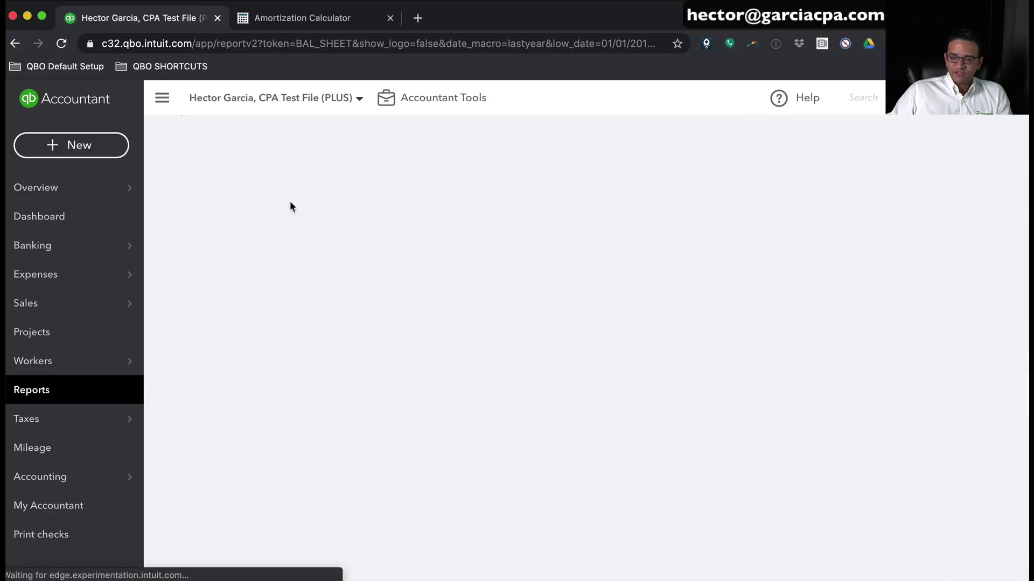
{"action": "left_click", "coordinate": [209, 215]}
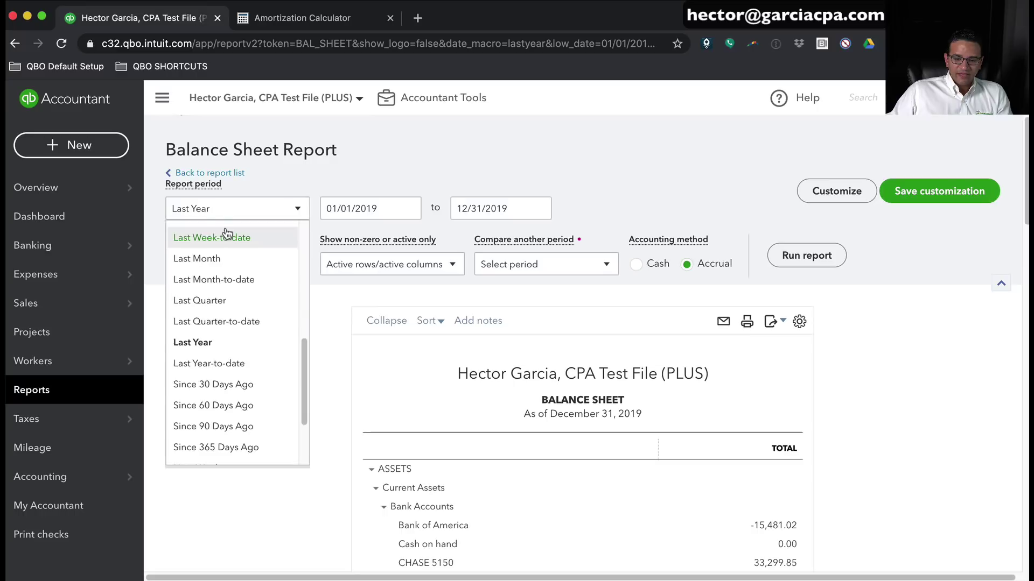
{"action": "scroll", "coordinate": [230, 233], "scroll_direction": "up", "scroll_amount": 5}
{"action": "left_click", "coordinate": [216, 234]}
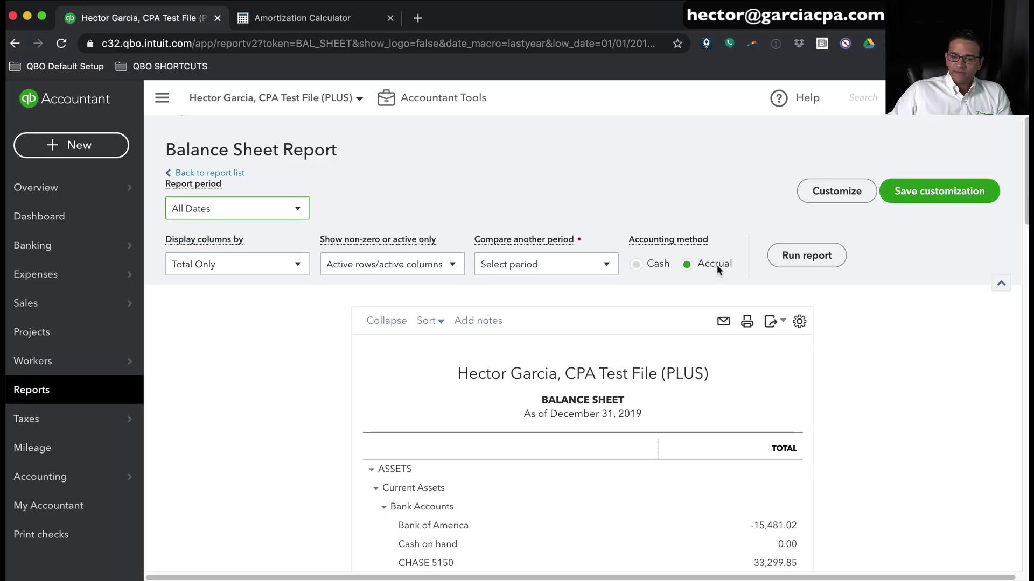
{"action": "left_click", "coordinate": [815, 256]}
- Open the transaction report behind the BOA PPP LOAN balance under Long-Term Liabilities and review its amount and running balance columns
{"action": "scroll", "coordinate": [843, 420], "scroll_direction": "down", "scroll_amount": 3}
{"action": "scroll", "coordinate": [843, 414], "scroll_direction": "down", "scroll_amount": 15}
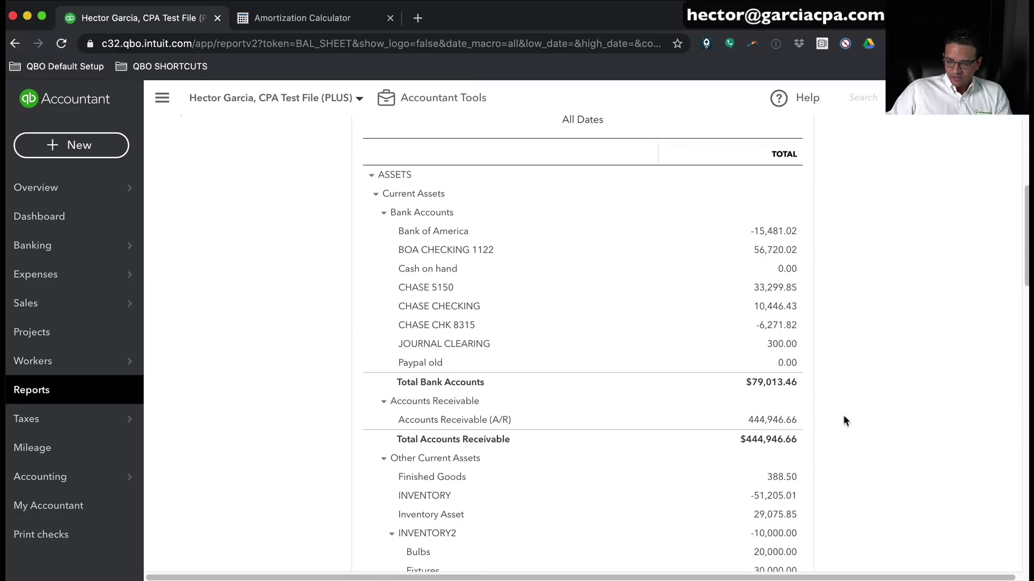
{"action": "scroll", "coordinate": [844, 416], "scroll_direction": "down", "scroll_amount": 10}
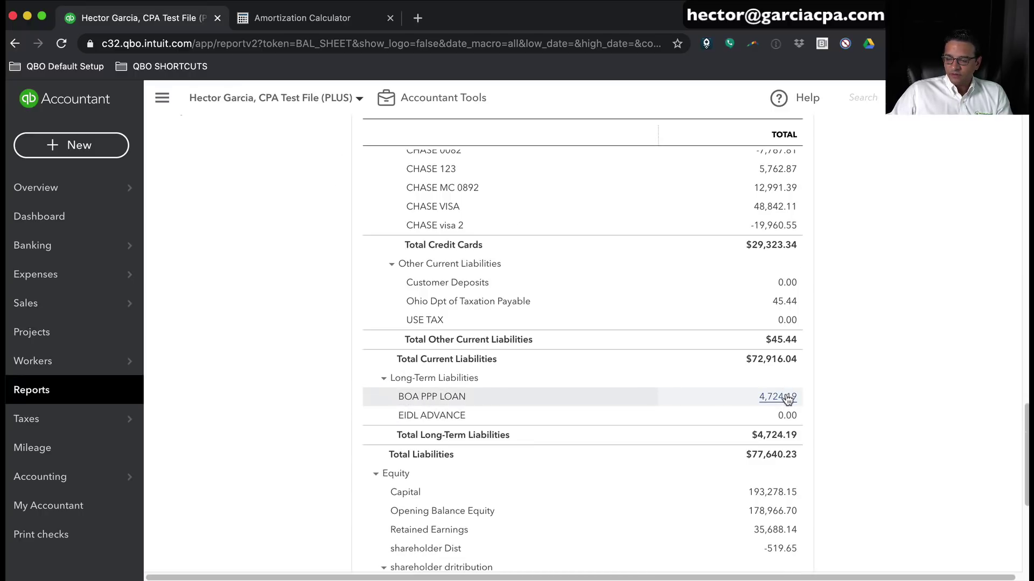
{"action": "left_click", "coordinate": [788, 398]}
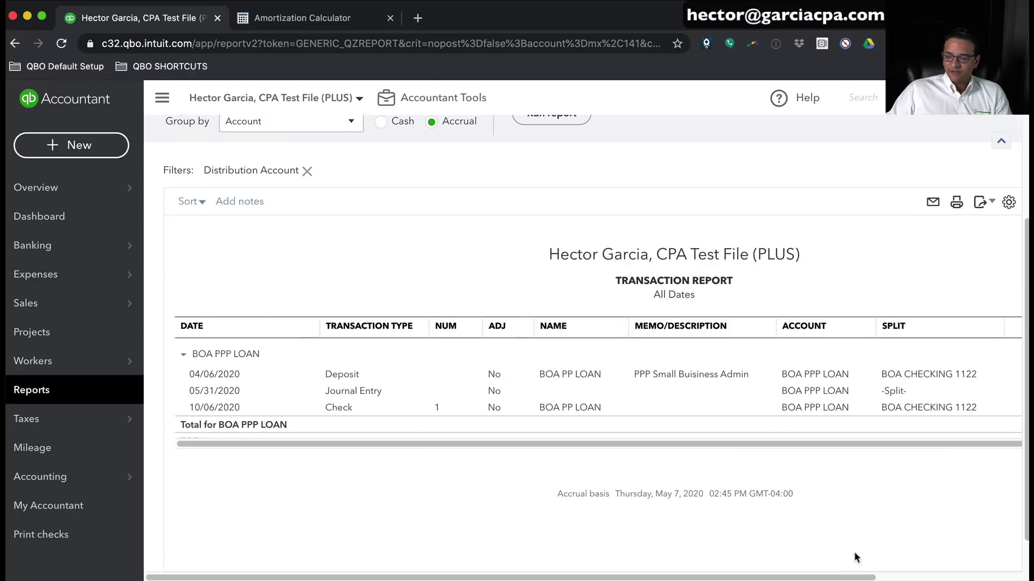
{"action": "scroll", "coordinate": [856, 558], "scroll_direction": "right", "scroll_amount": 5}
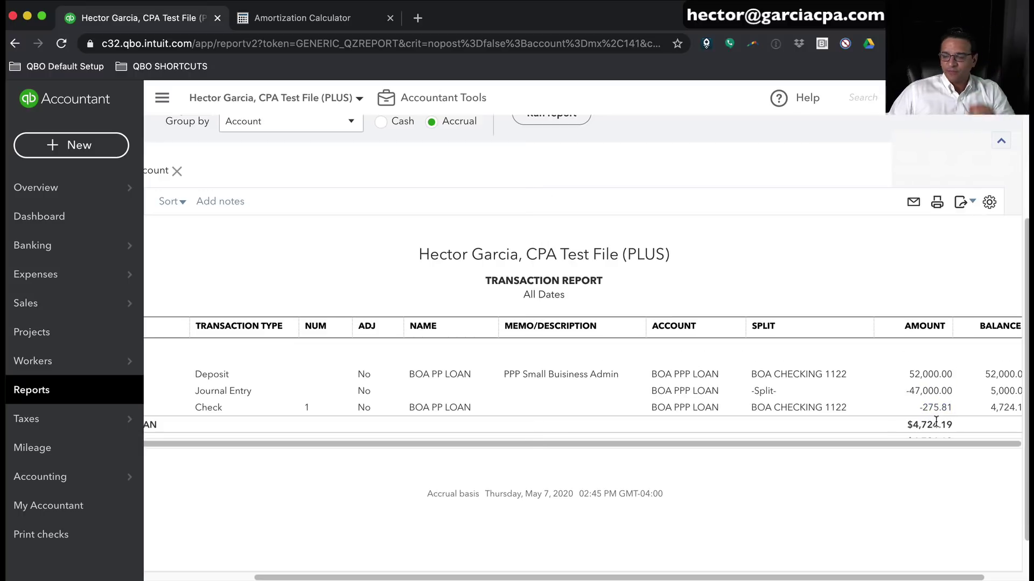
{"action": "scroll", "coordinate": [993, 525], "scroll_direction": "right", "scroll_amount": 2}
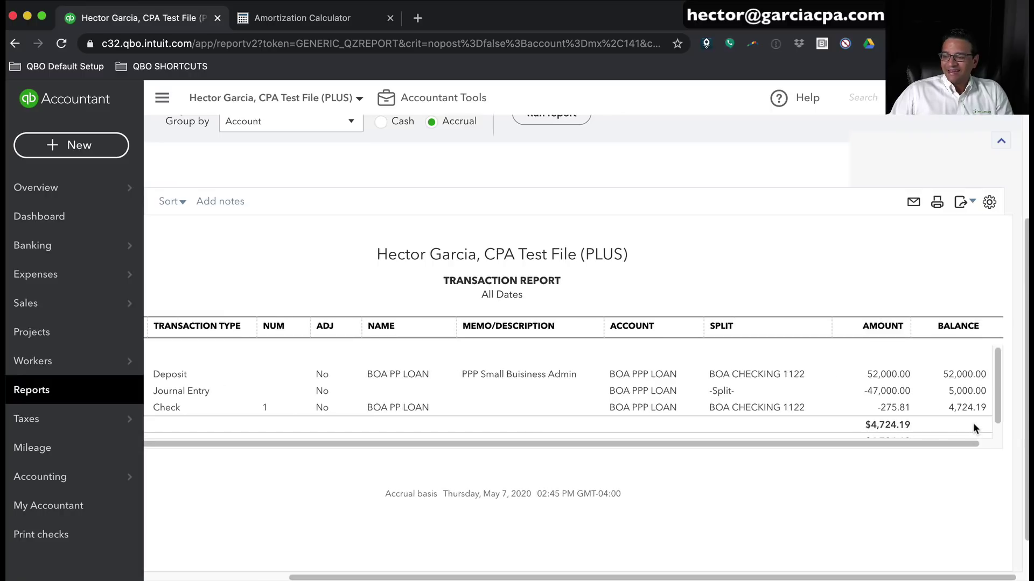